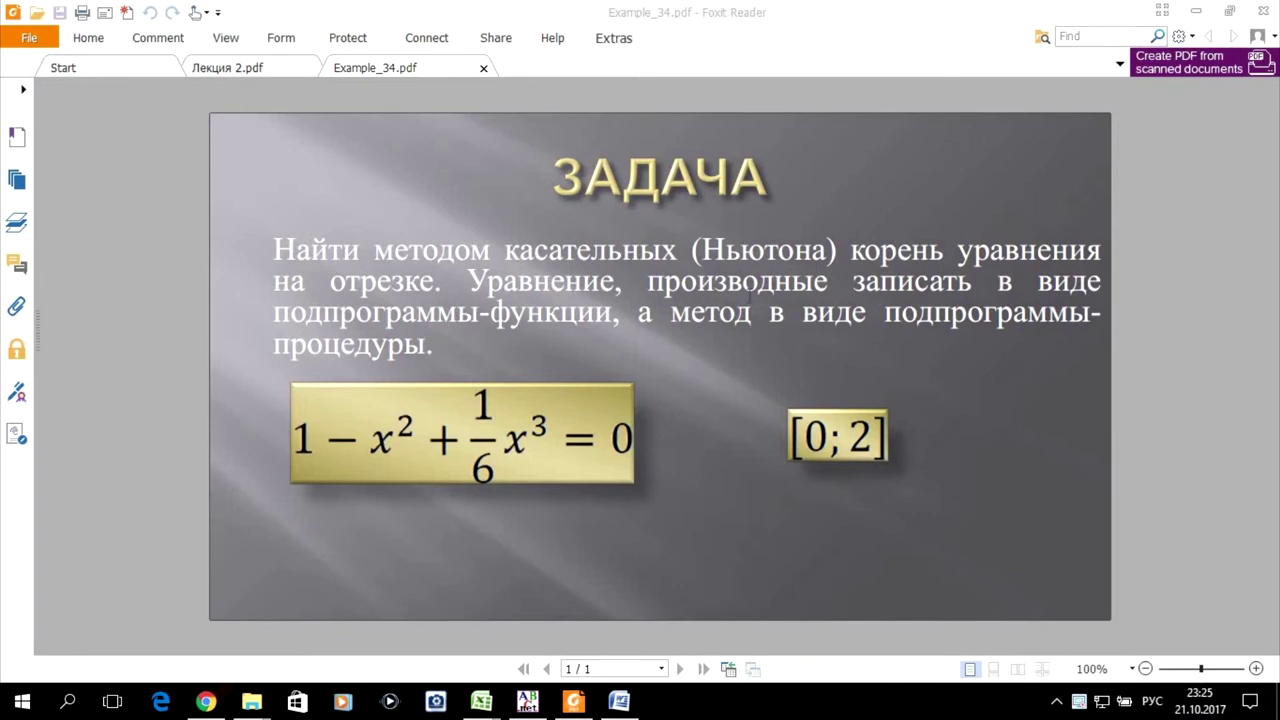
- Compare the Newton tangent-method flowchart on page 62 of Лекция 2.pdf with the Pascal program
{"action": "left_click", "coordinate": [244, 67]}
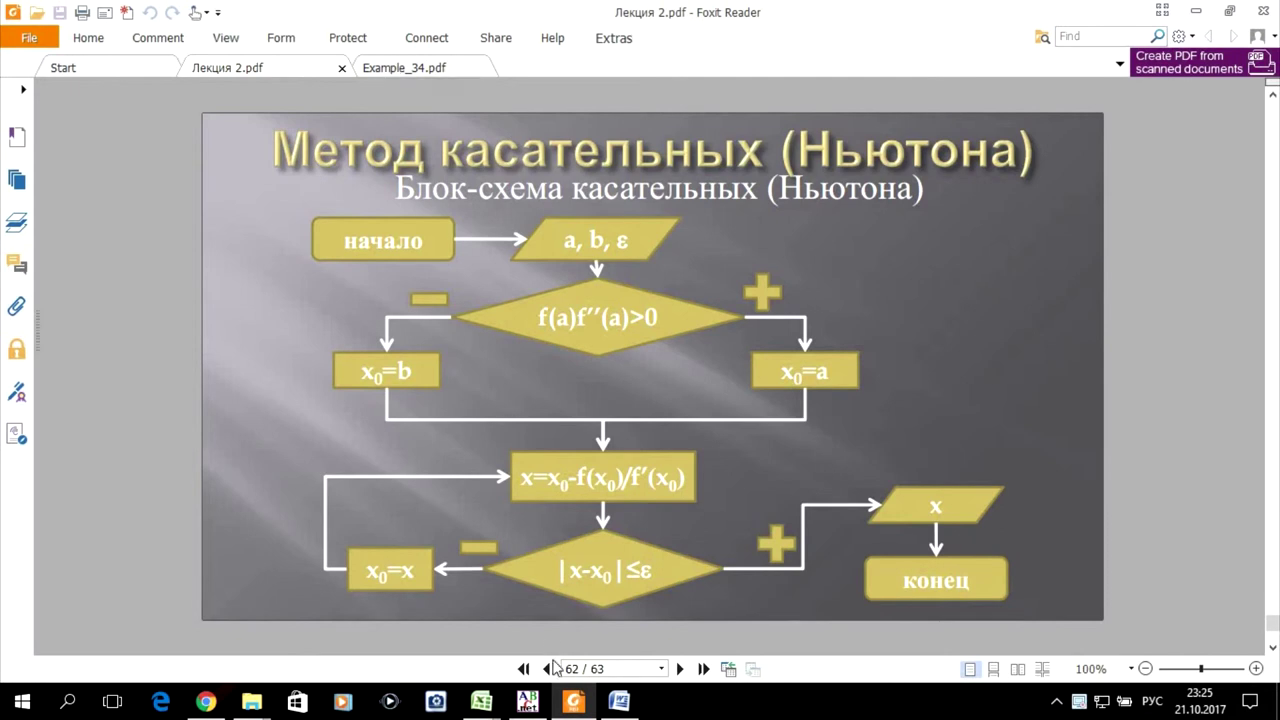
{"action": "left_click", "coordinate": [527, 702]}
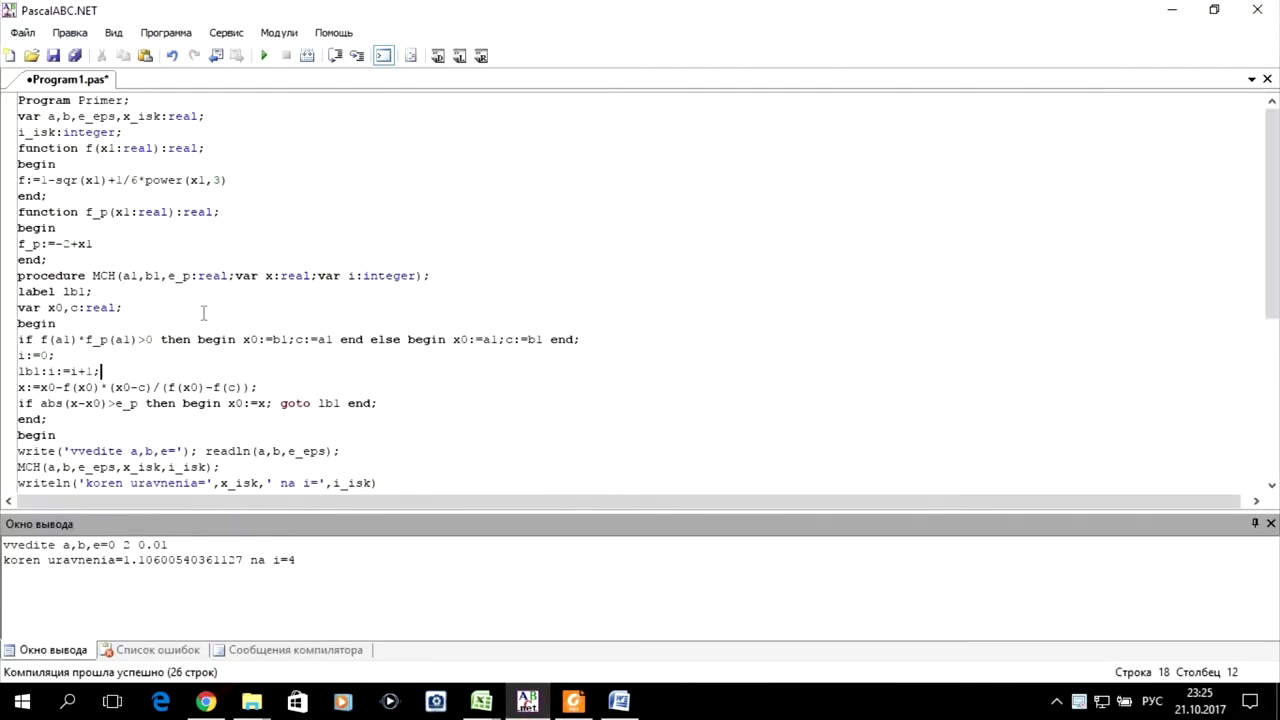
{"action": "left_click", "coordinate": [577, 704]}
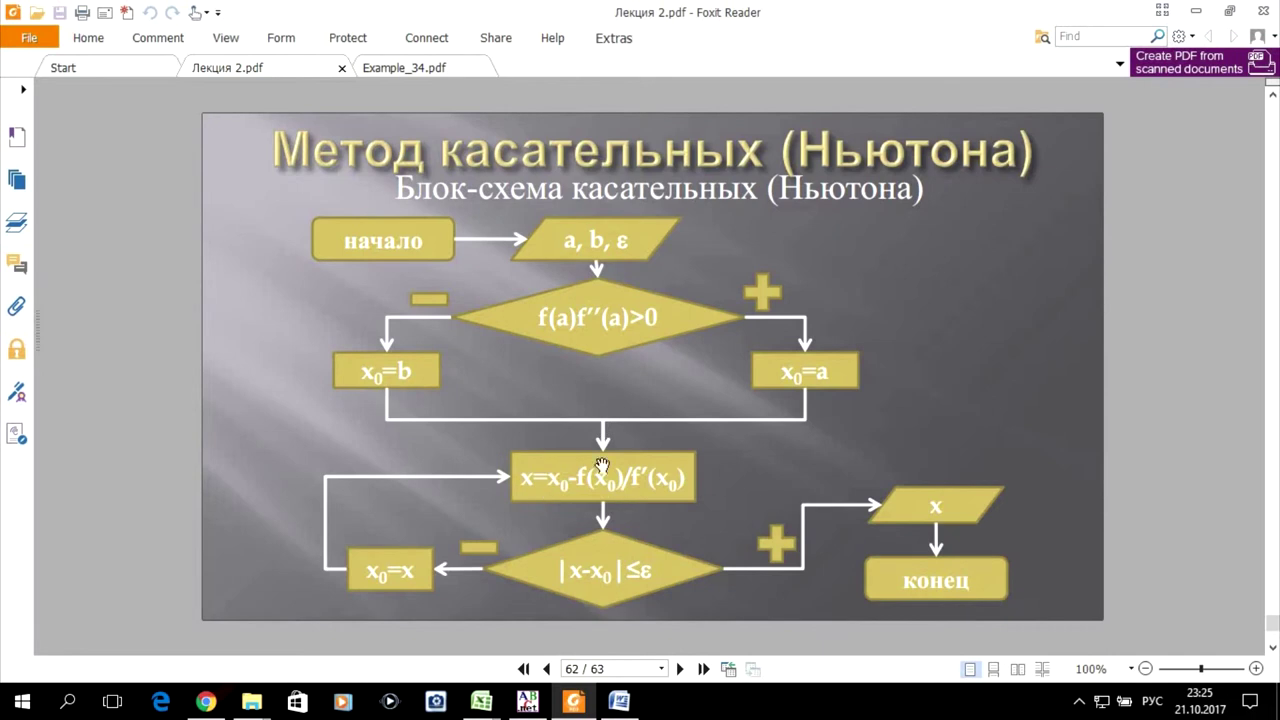
- Rename the derivative function f_p to f_p2 and add a blank line after function f
{"action": "left_click", "coordinate": [531, 708]}
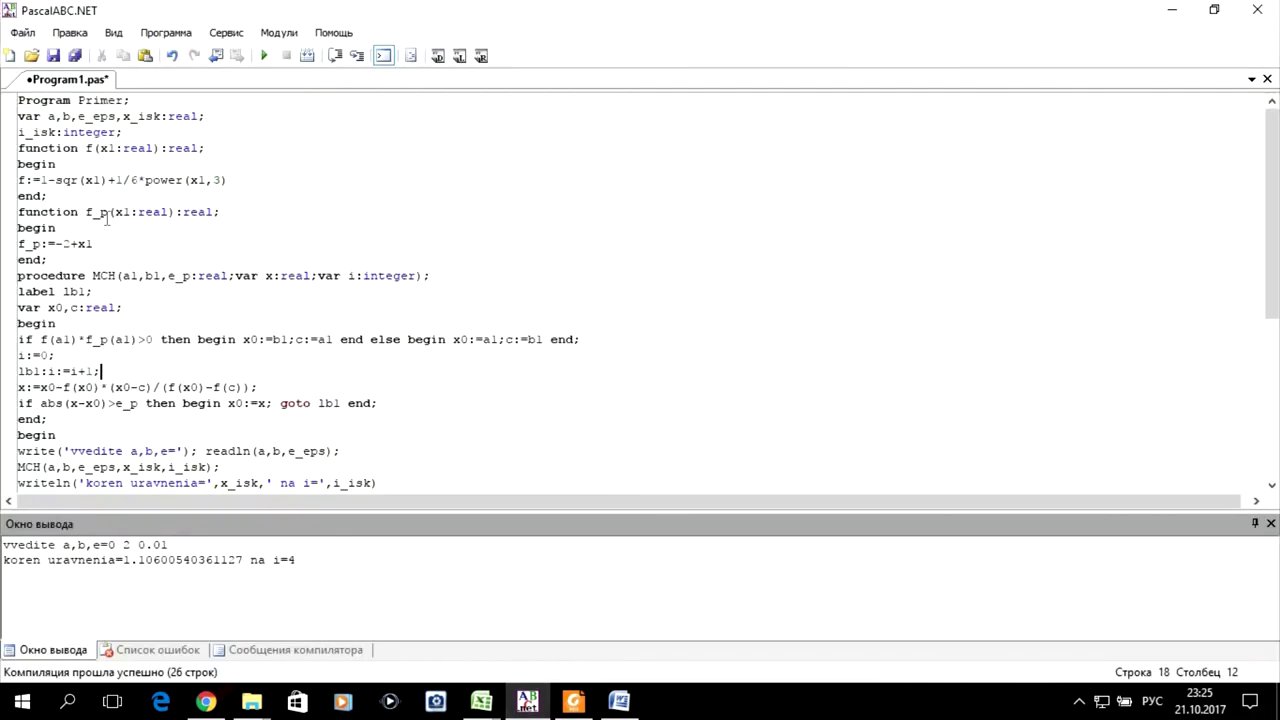
{"action": "type", "text": "2"}
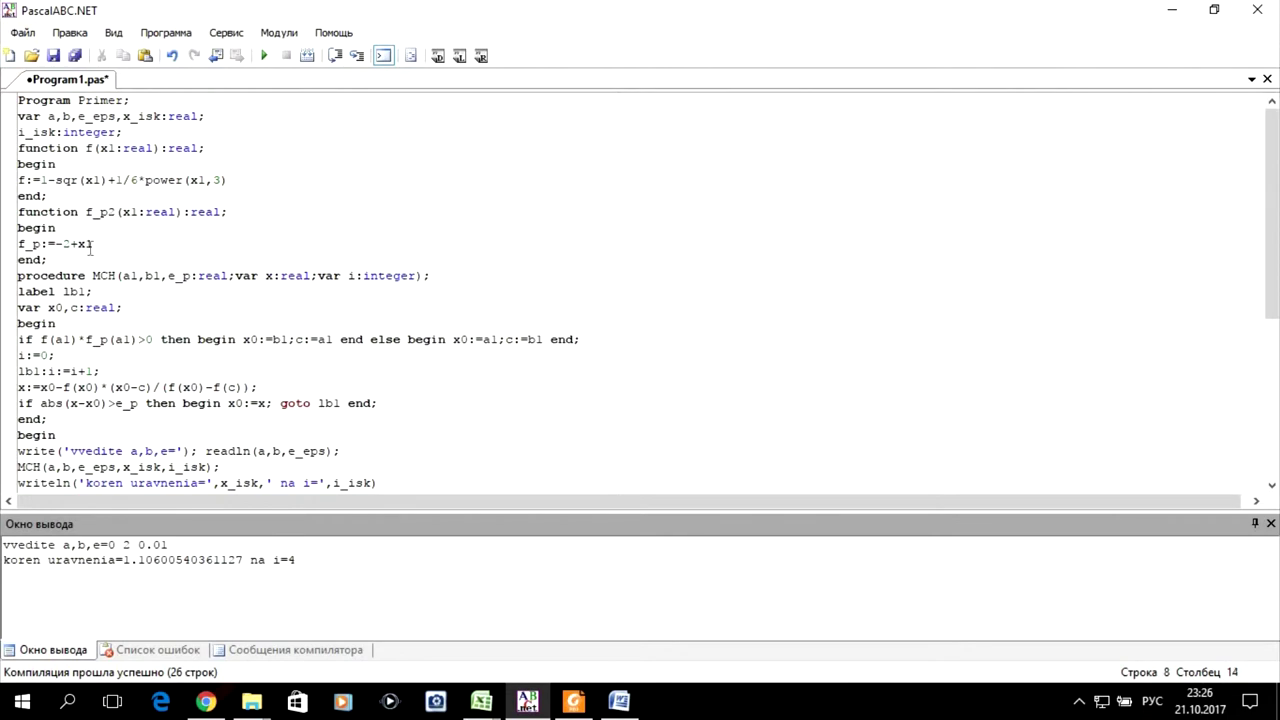
{"action": "left_click", "coordinate": [32, 244]}
{"action": "type", "text": "2"}
{"action": "key", "text": "Up"}
{"action": "key", "text": "Up"}
{"action": "key", "text": "Up"}
{"action": "key", "text": "Return"}
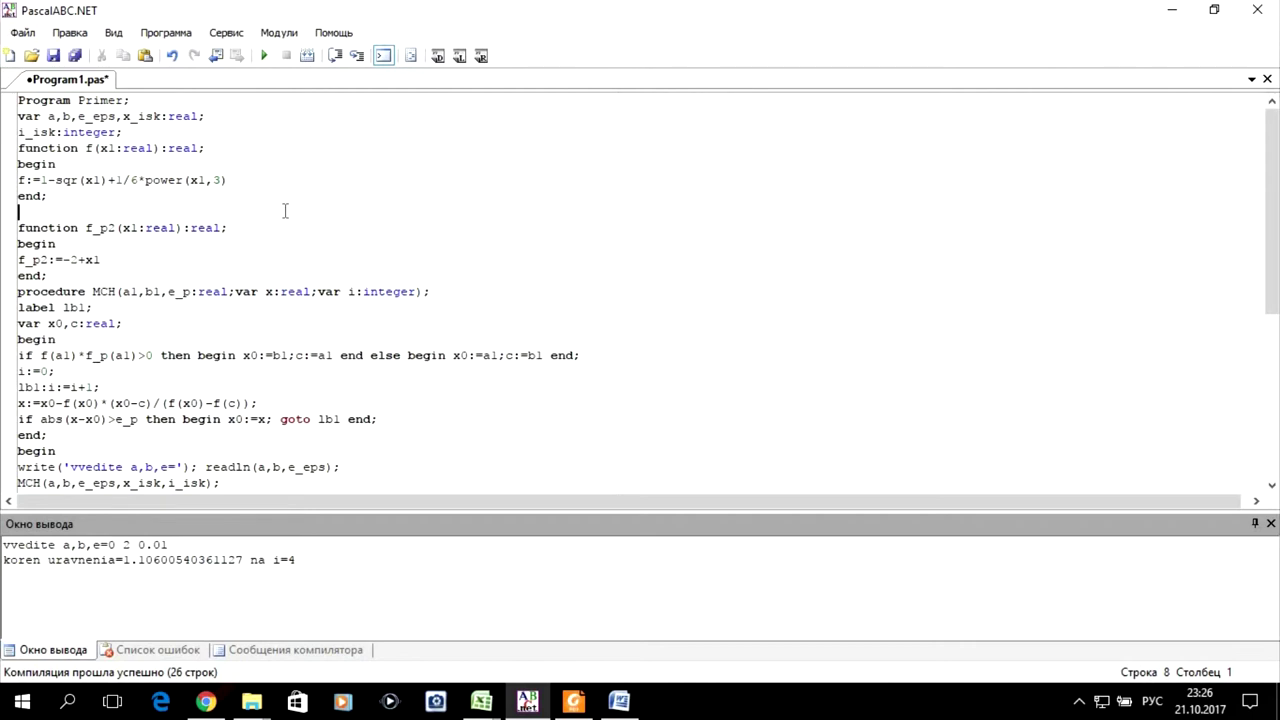
- Copy the whole f_p2 function block and paste a duplicate right after function f
{"action": "key", "text": "shift+Down"}
{"action": "key", "text": "shift+Down"}
{"action": "key", "text": "shift+Down"}
{"action": "key", "text": "shift+Down"}
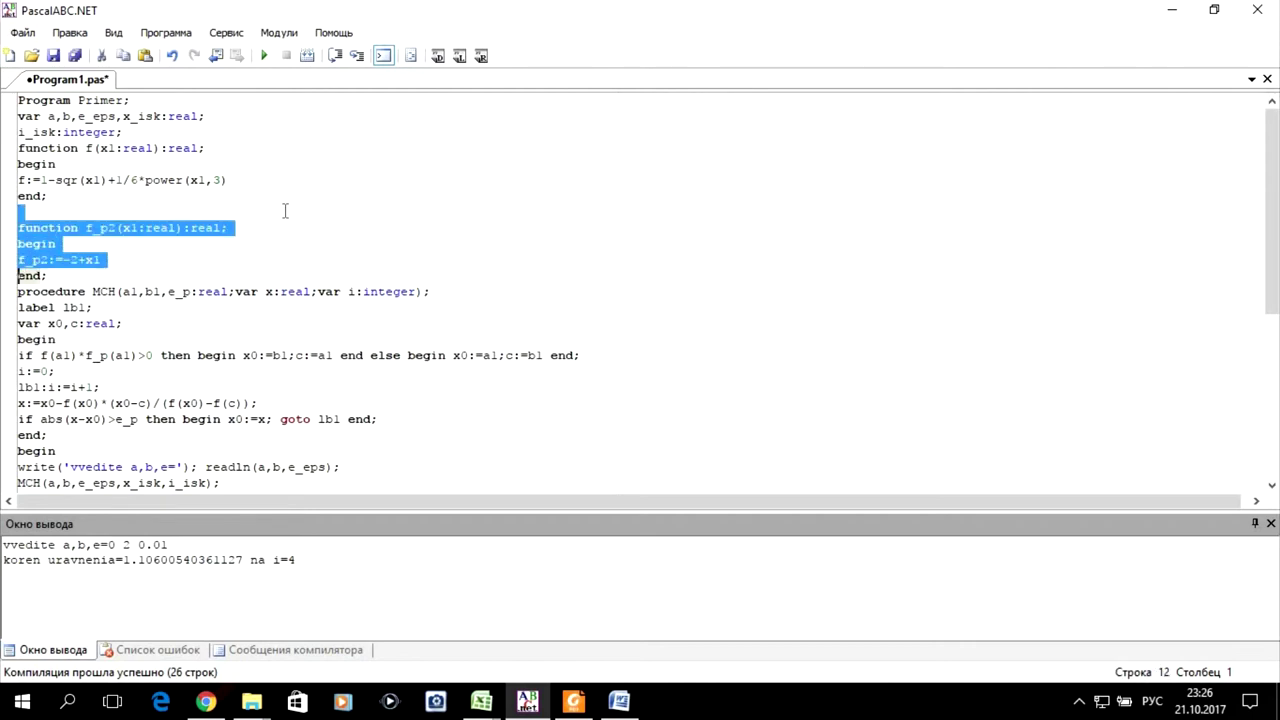
{"action": "key", "text": "shift+Right"}
{"action": "key", "text": "shift+Right"}
{"action": "key", "text": "shift+Right"}
{"action": "key", "text": "shift+Right"}
{"action": "right_click", "coordinate": [46, 244]}
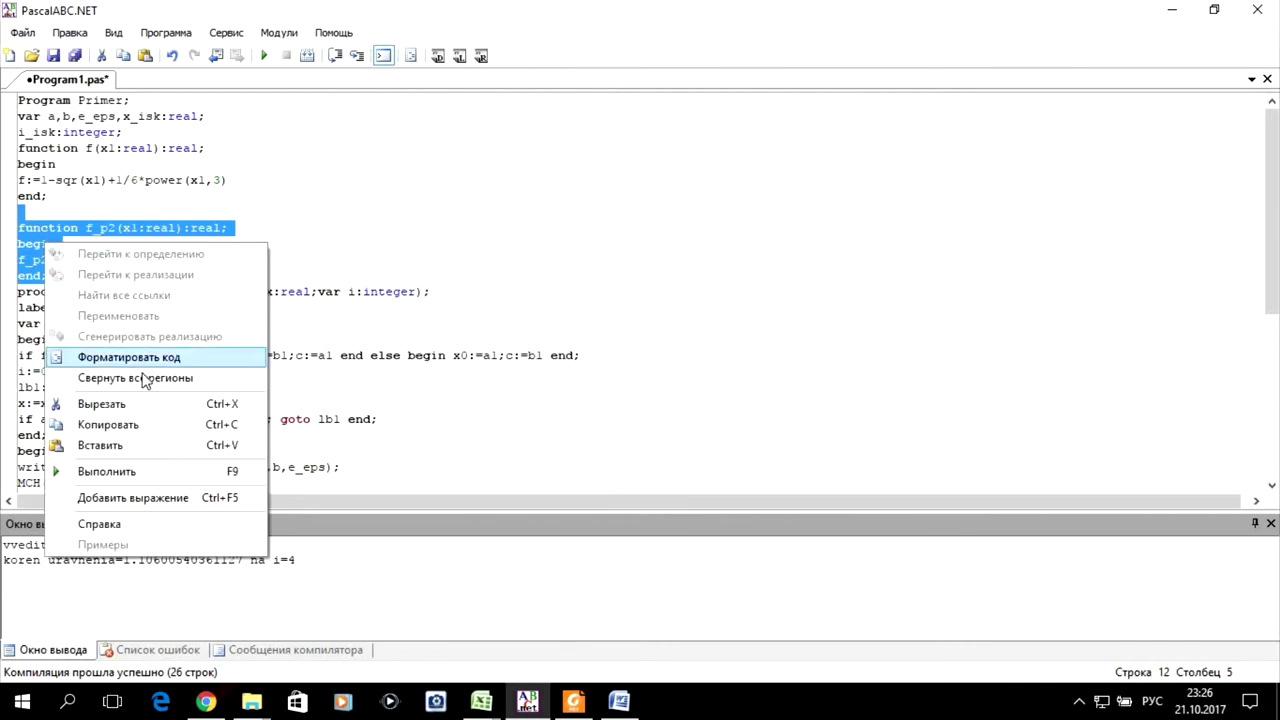
{"action": "left_click", "coordinate": [108, 424]}
{"action": "left_click", "coordinate": [124, 195]}
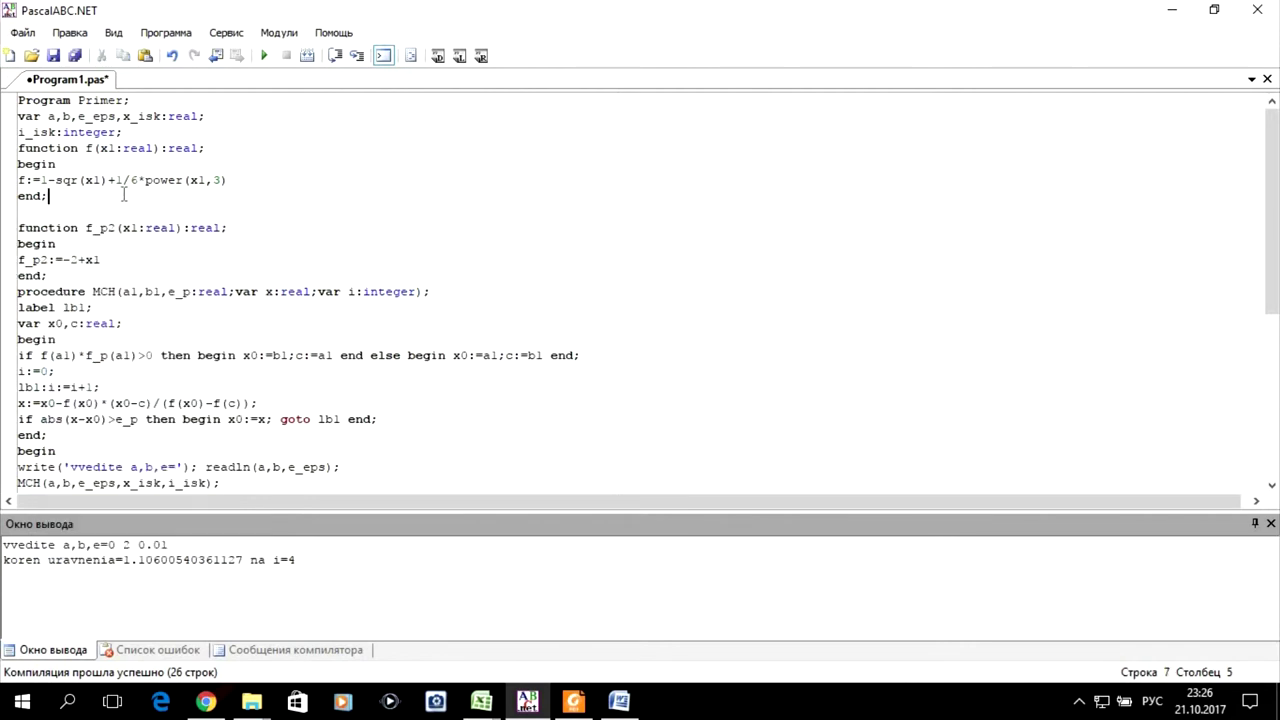
{"action": "key", "text": "ctrl+v"}
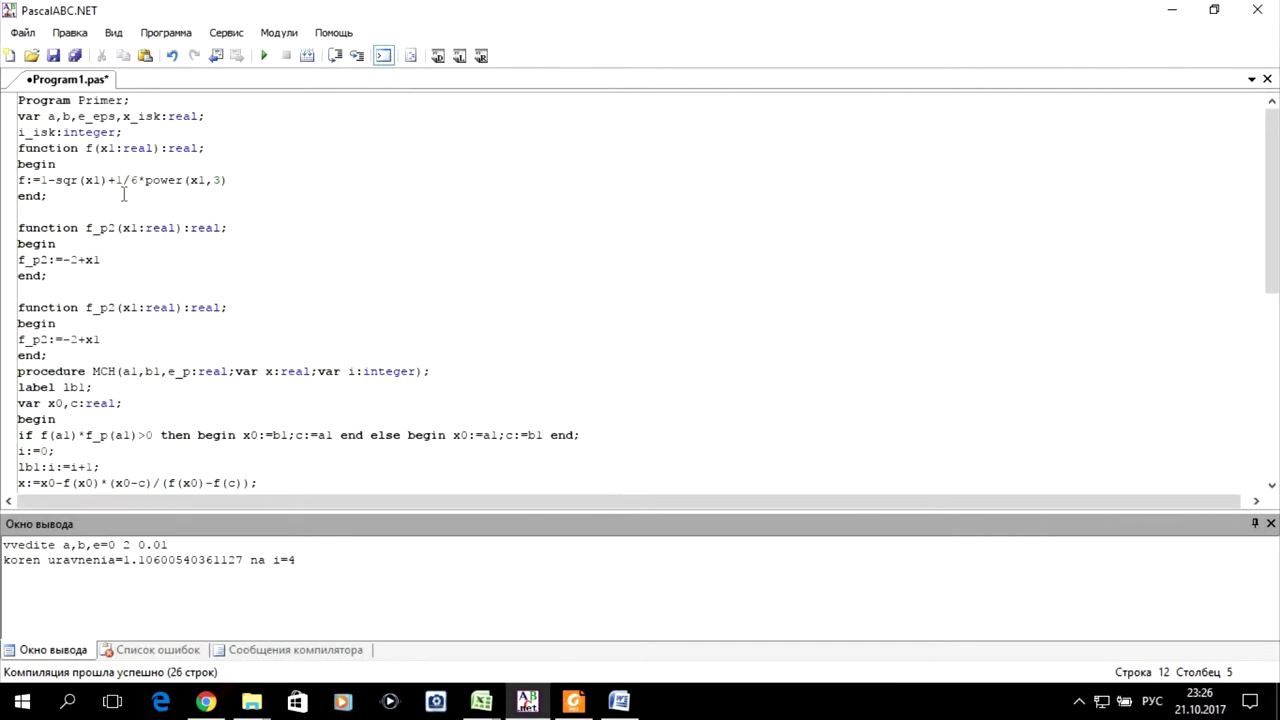
{"action": "key", "text": "Delete"}
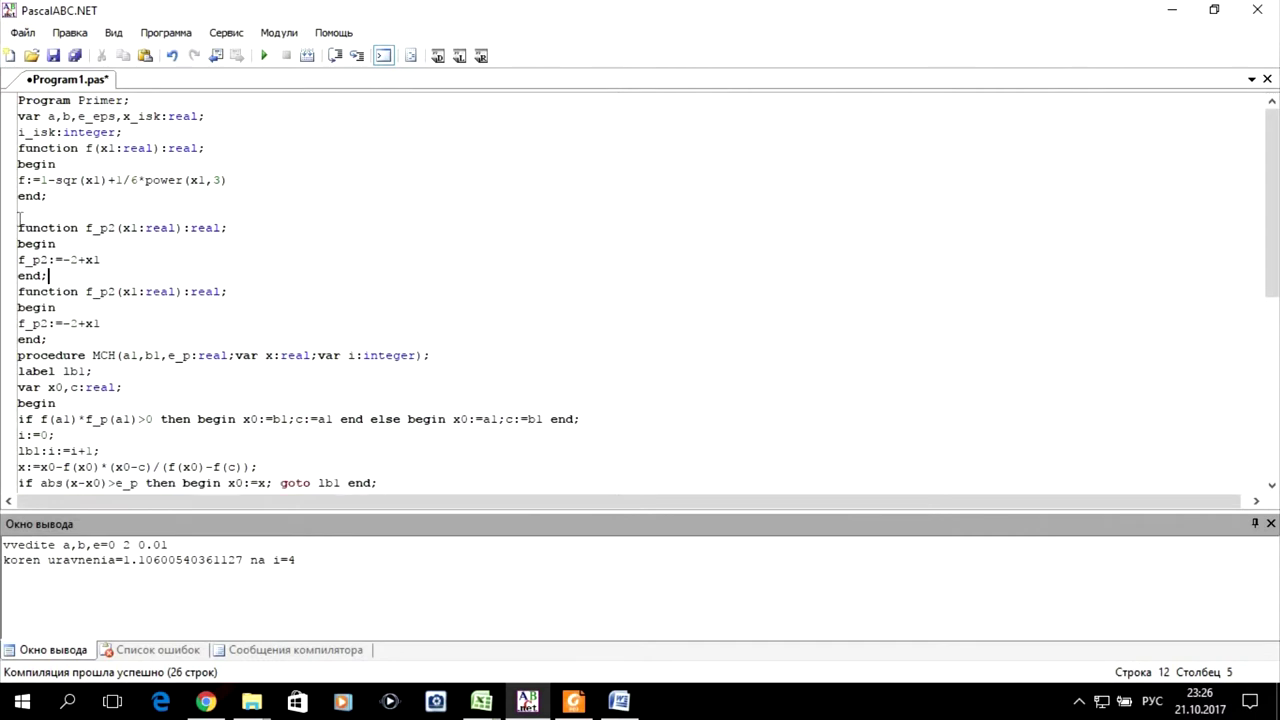
- Remove the blank line between the functions and rename the first copy to f_p1
{"action": "left_click", "coordinate": [32, 205]}
{"action": "key", "text": "Delete"}
{"action": "left_click", "coordinate": [116, 212]}
{"action": "key", "text": "BackSpace"}
{"action": "type", "text": "1"}
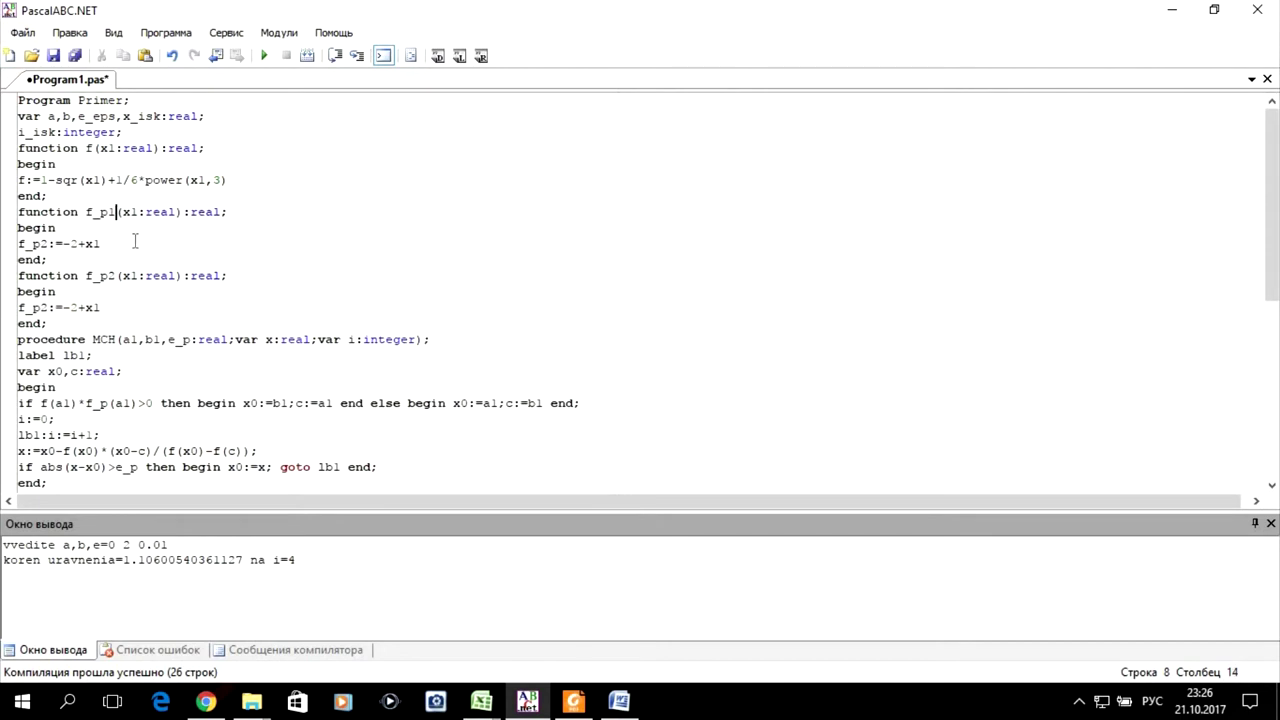
{"action": "left_click", "coordinate": [78, 243]}
- Rewrite f_p1's formula as -2*x1+1/2*sqr(x1), switching the keyboard to English
{"action": "type", "text": "*ч1"}
{"action": "key", "text": "BackSpace"}
{"action": "key", "text": "BackSpace"}
{"action": "key", "text": "alt+shift"}
{"action": "type", "text": "x1"}
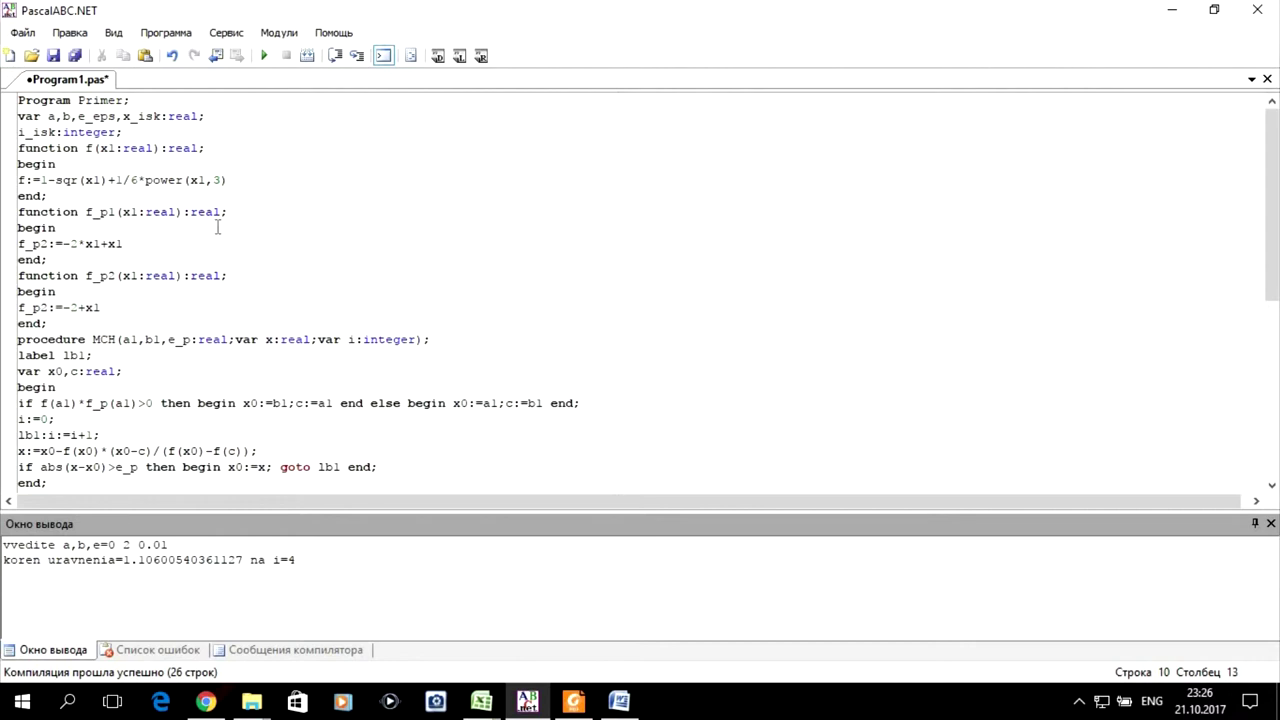
{"action": "type", "text": "1/"}
{"action": "type", "text": "2*sqr("}
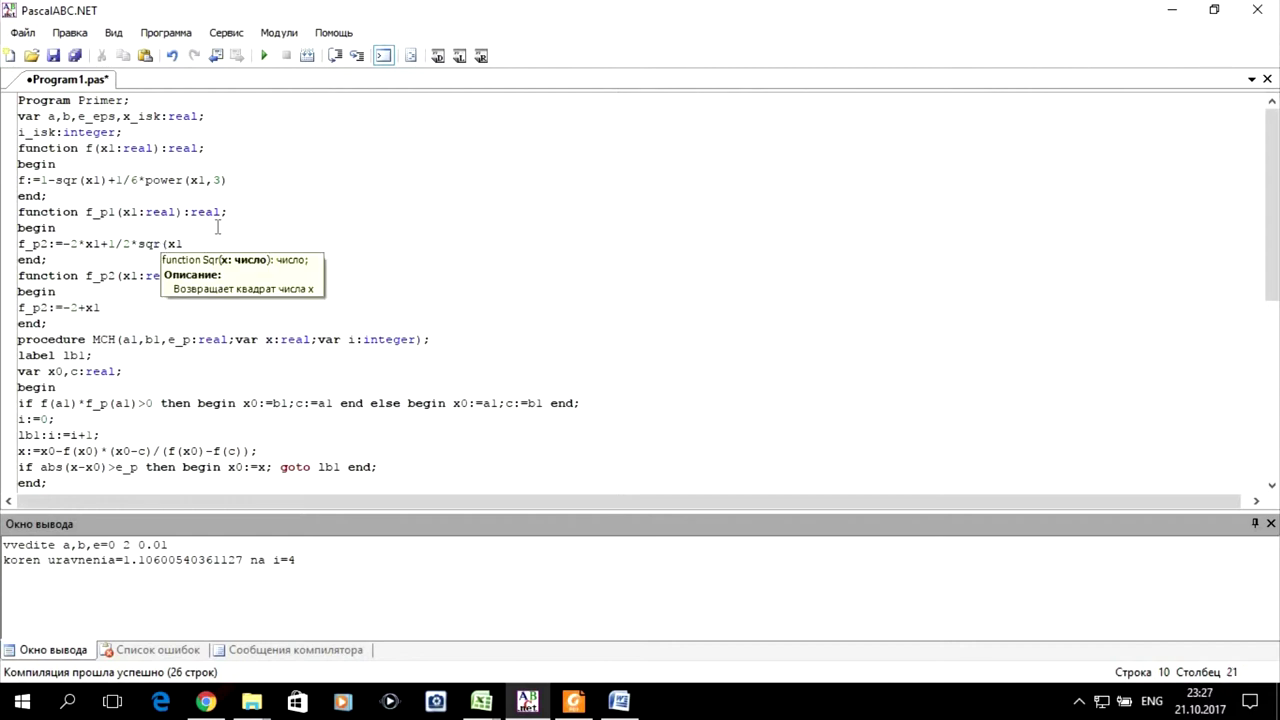
{"action": "key", "text": "Right"}
{"action": "key", "text": "Right"}
{"action": "type", "text": ")"}
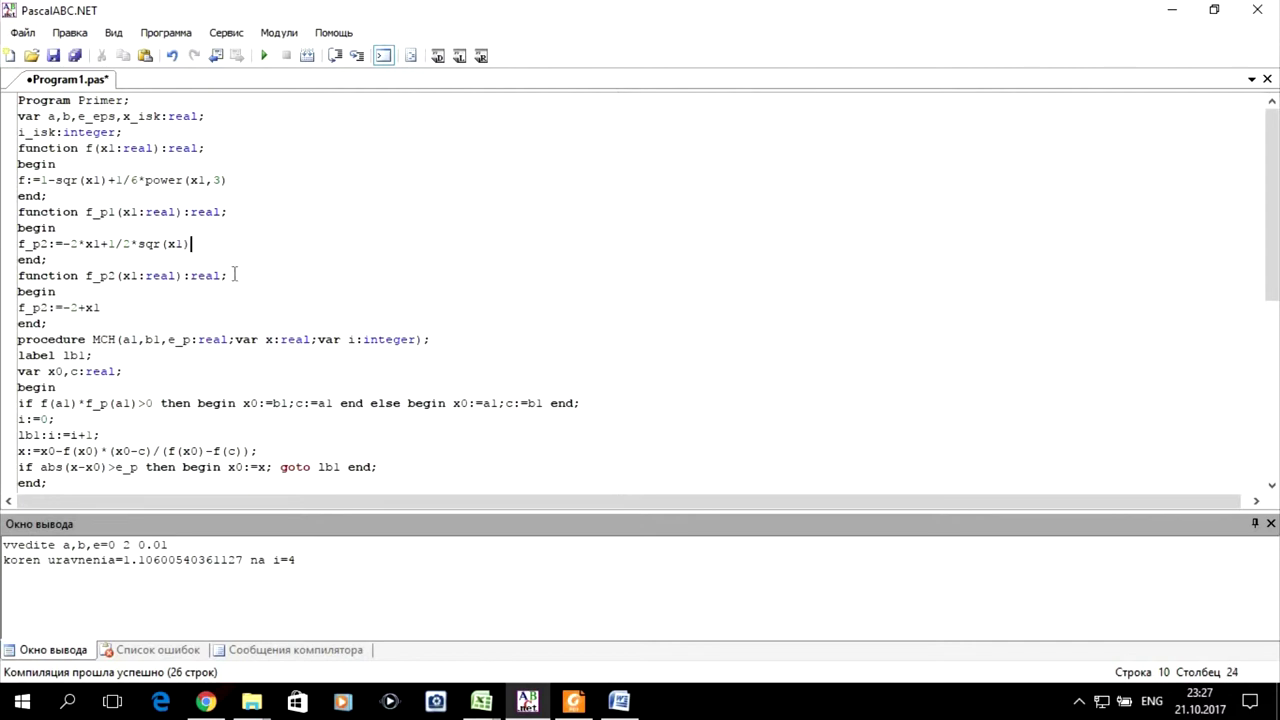
{"action": "scroll", "coordinate": [243, 278], "scroll_direction": "down", "scroll_amount": 1}
{"action": "scroll", "coordinate": [243, 280], "scroll_direction": "down", "scroll_amount": 1}
{"action": "scroll", "coordinate": [243, 280], "scroll_direction": "down", "scroll_amount": 1}
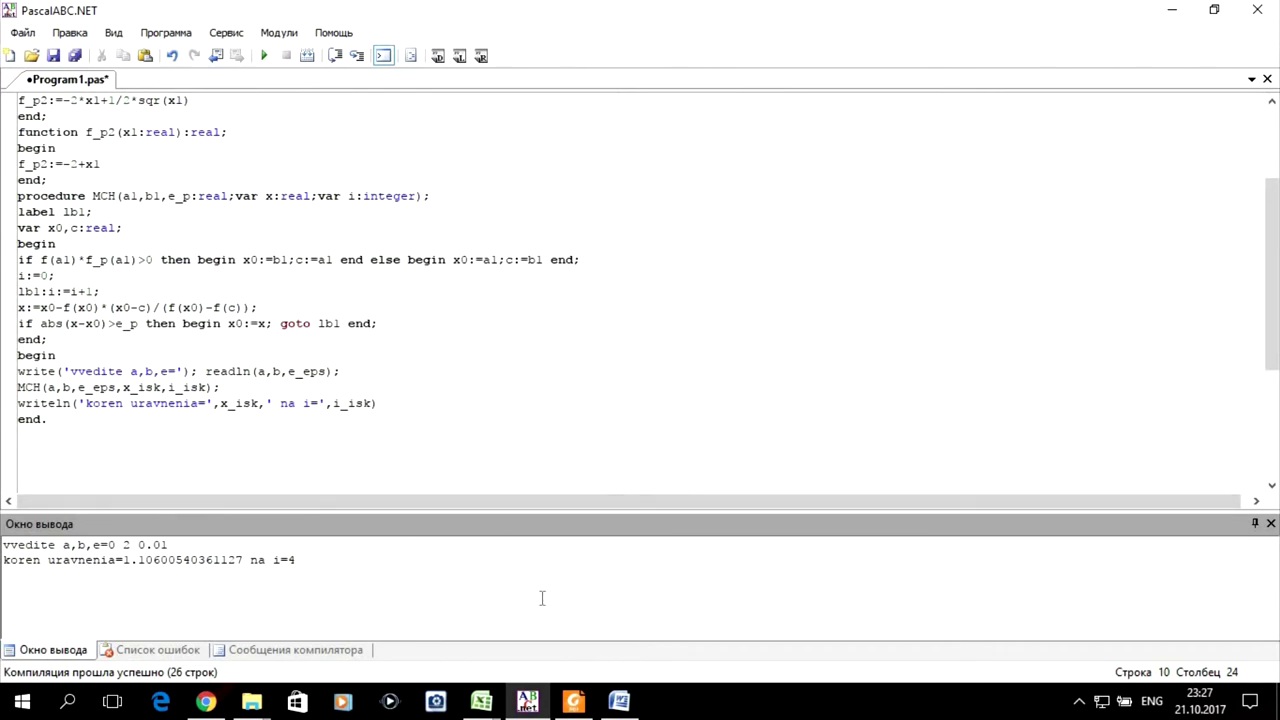
- Following the flowchart, make MCH's then branch simply x0:=a1, removing c:=a1 and begin
{"action": "left_click", "coordinate": [566, 702]}
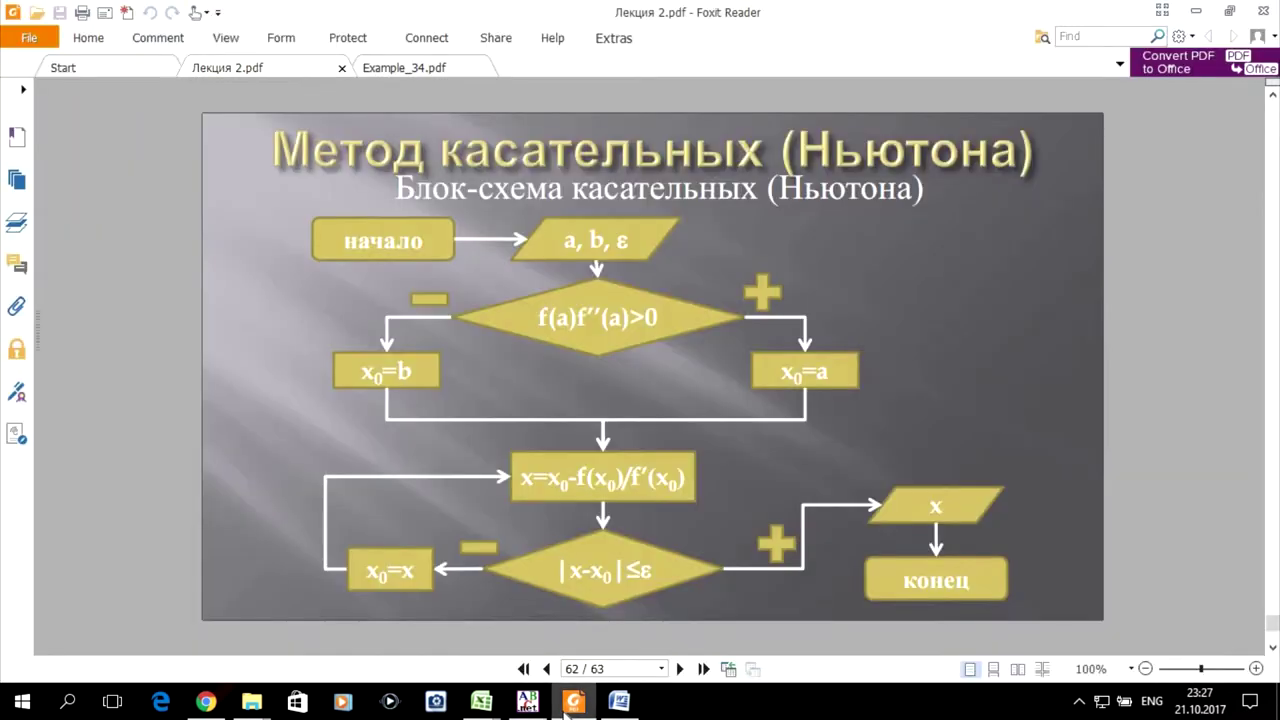
{"action": "left_click", "coordinate": [566, 705]}
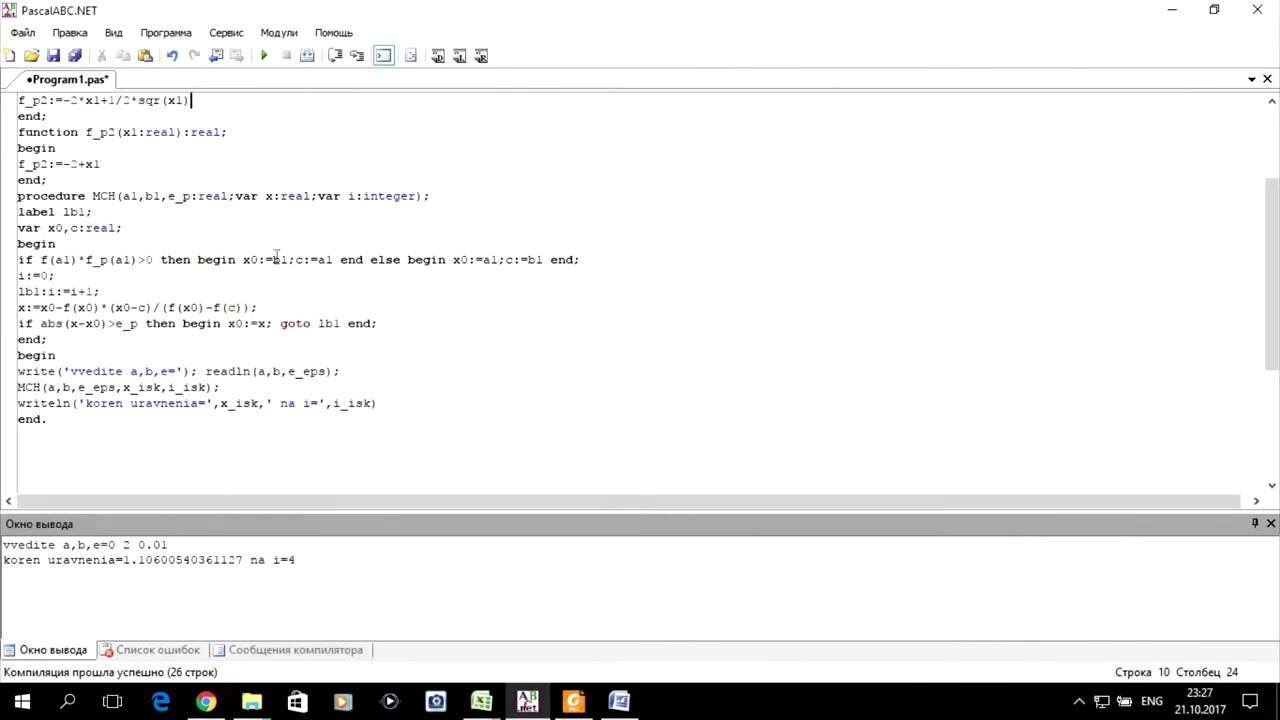
{"action": "left_click", "coordinate": [566, 705]}
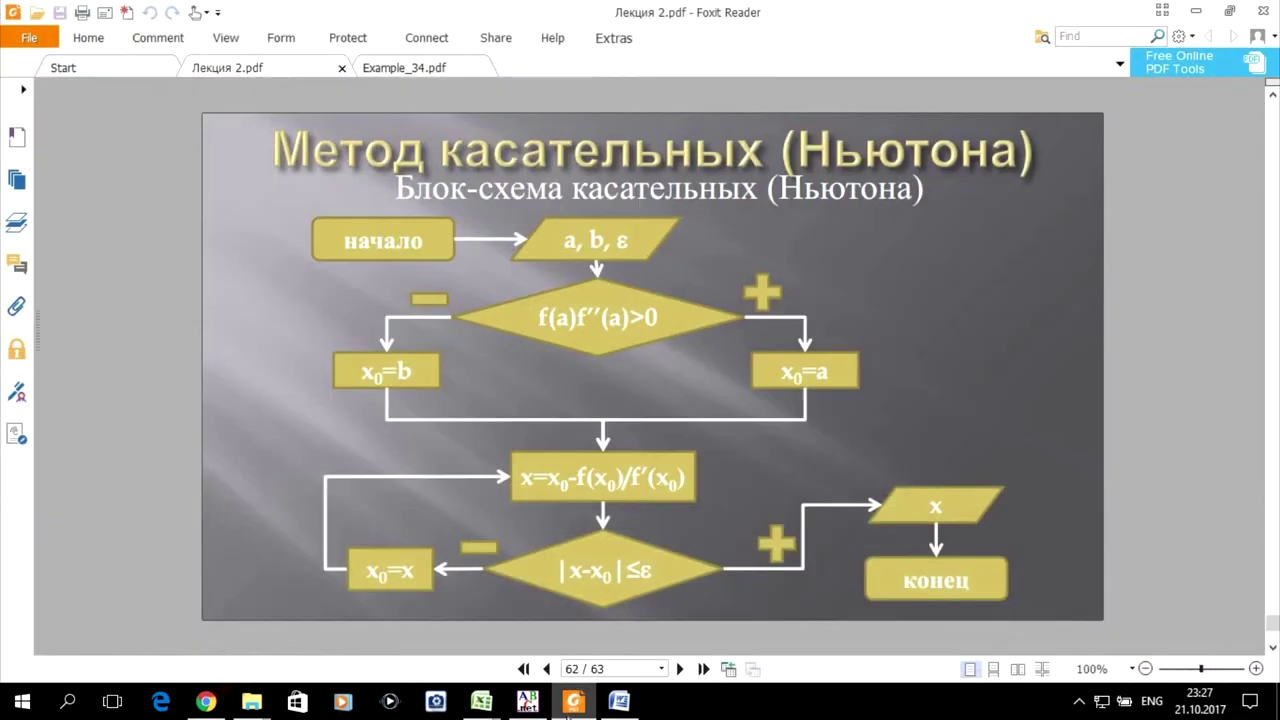
{"action": "left_click", "coordinate": [566, 705]}
{"action": "left_click", "coordinate": [274, 261]}
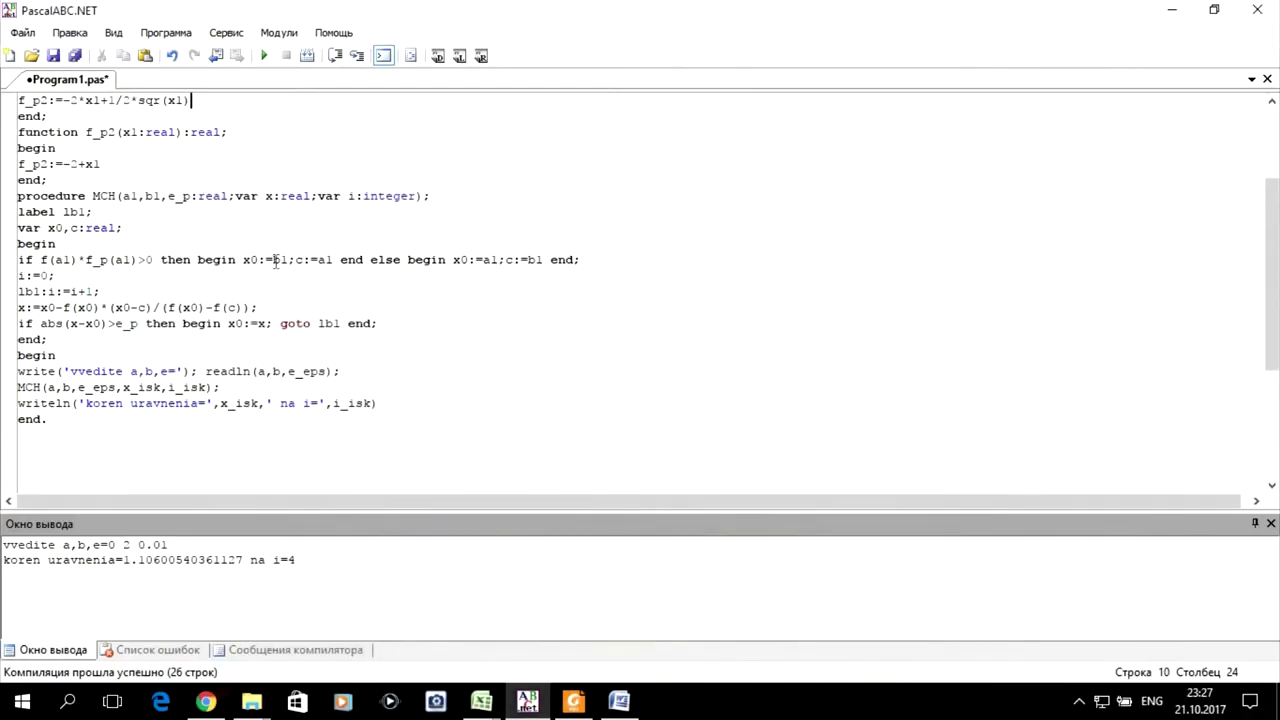
{"action": "key", "text": "Delete"}
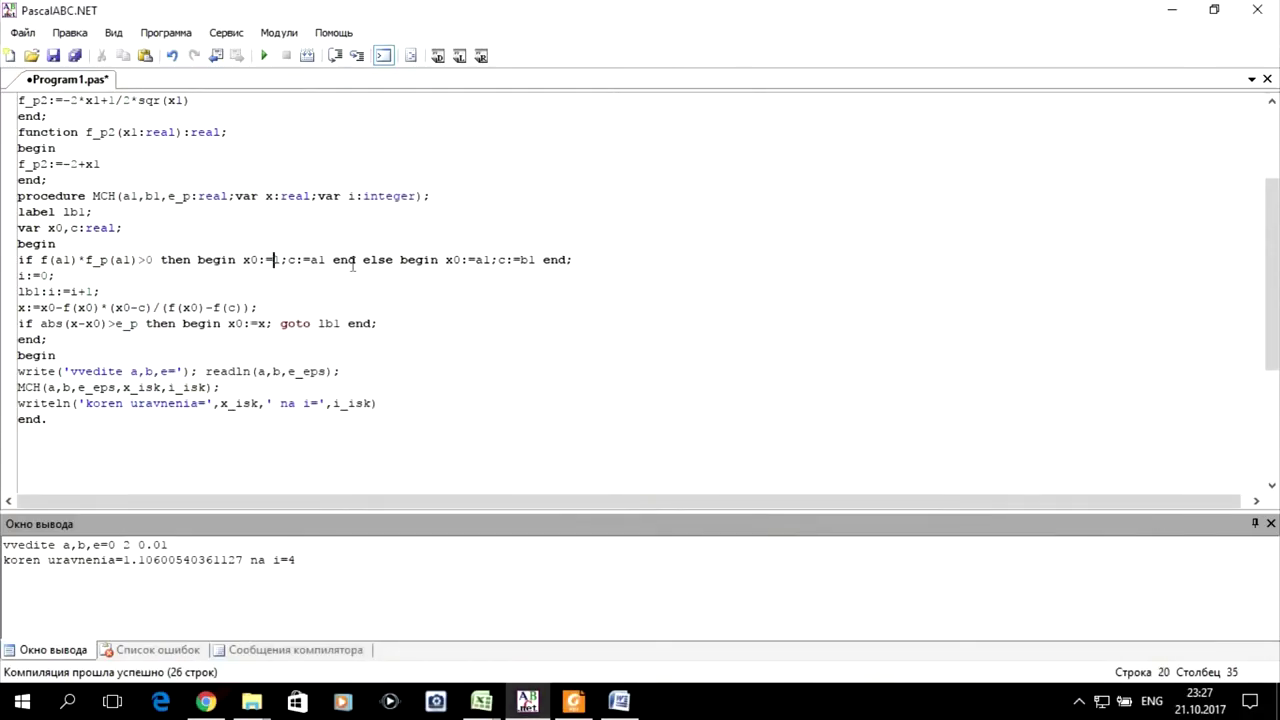
{"action": "type", "text": "a"}
{"action": "key", "text": "Right"}
{"action": "key", "text": "Right"}
{"action": "key", "text": "Delete"}
{"action": "key", "text": "Delete"}
{"action": "key", "text": "Delete"}
{"action": "key", "text": "Delete"}
{"action": "key", "text": "Delete"}
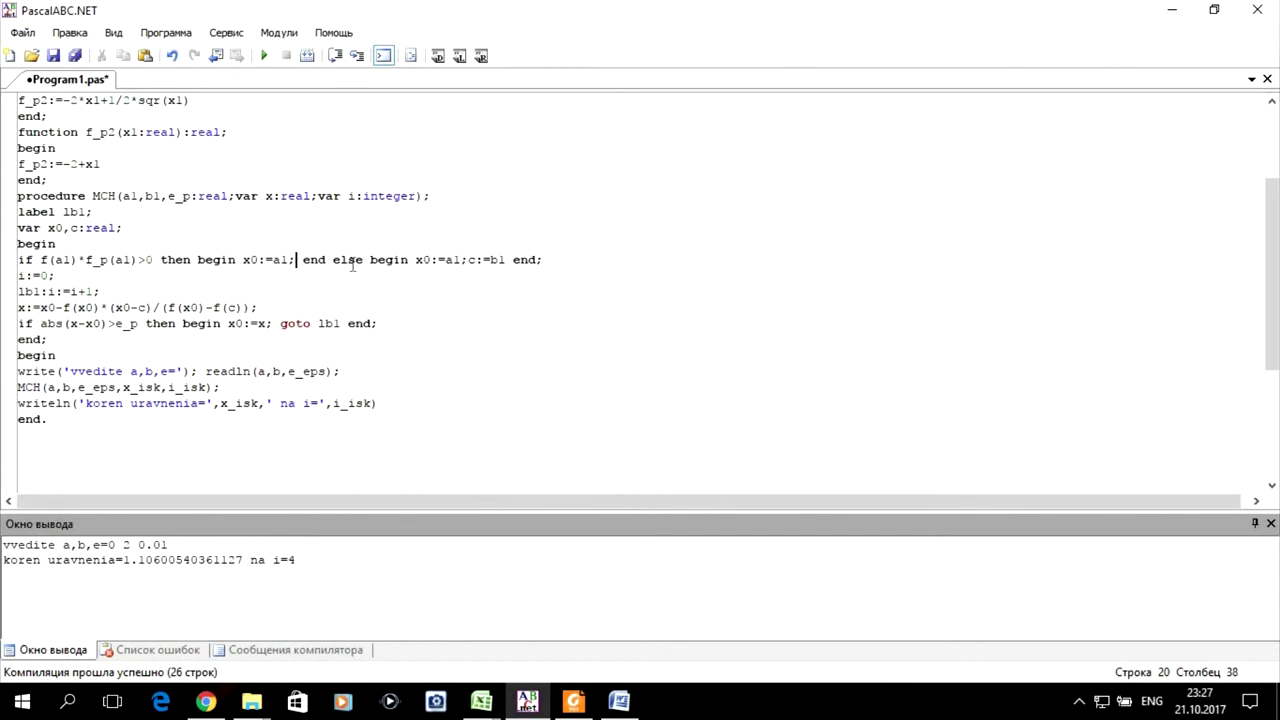
{"action": "key", "text": "Delete"}
{"action": "key", "text": "Delete"}
{"action": "key", "text": "Delete"}
{"action": "key", "text": "Delete"}
{"action": "key", "text": "Delete"}
{"action": "key", "text": "BackSpace"}
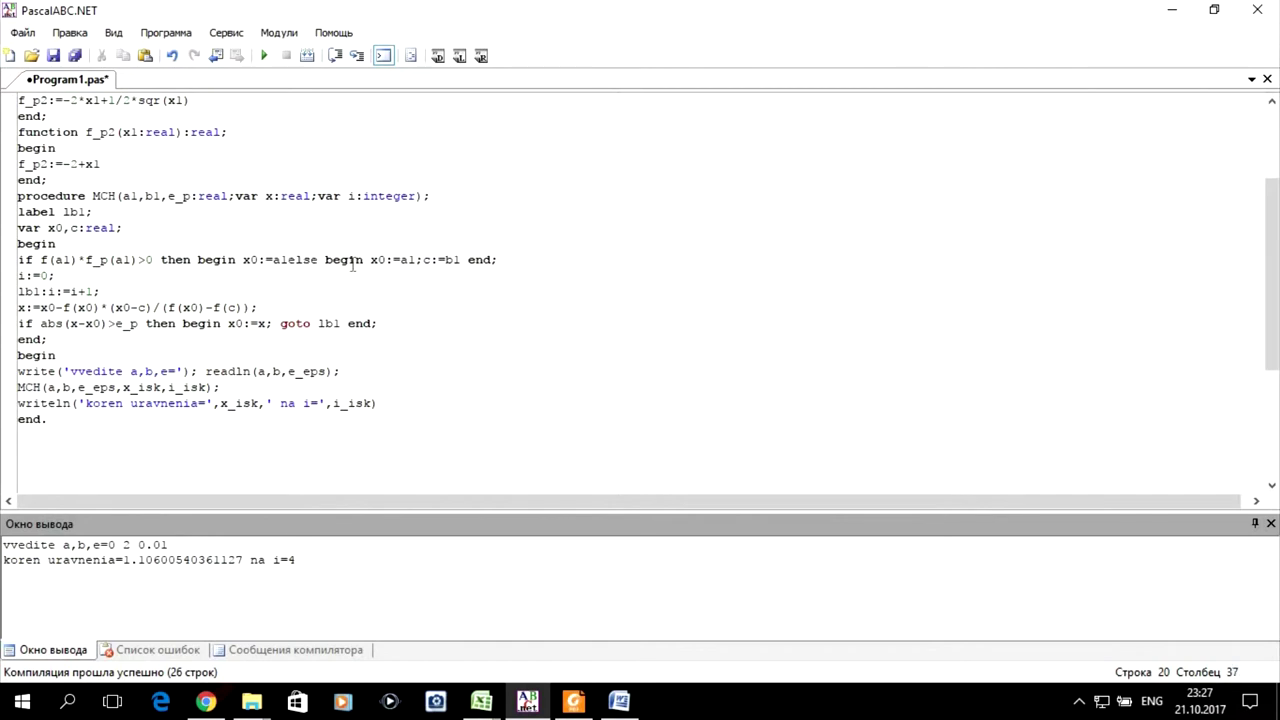
{"action": "key", "text": "Left"}
{"action": "key", "text": "Left"}
{"action": "key", "text": "Left"}
{"action": "key", "text": "Left"}
{"action": "key", "text": "Left"}
{"action": "key", "text": "Left"}
{"action": "key", "text": "BackSpace"}
{"action": "key", "text": "BackSpace"}
{"action": "key", "text": "BackSpace"}
{"action": "key", "text": "BackSpace"}
{"action": "key", "text": "BackSpace"}
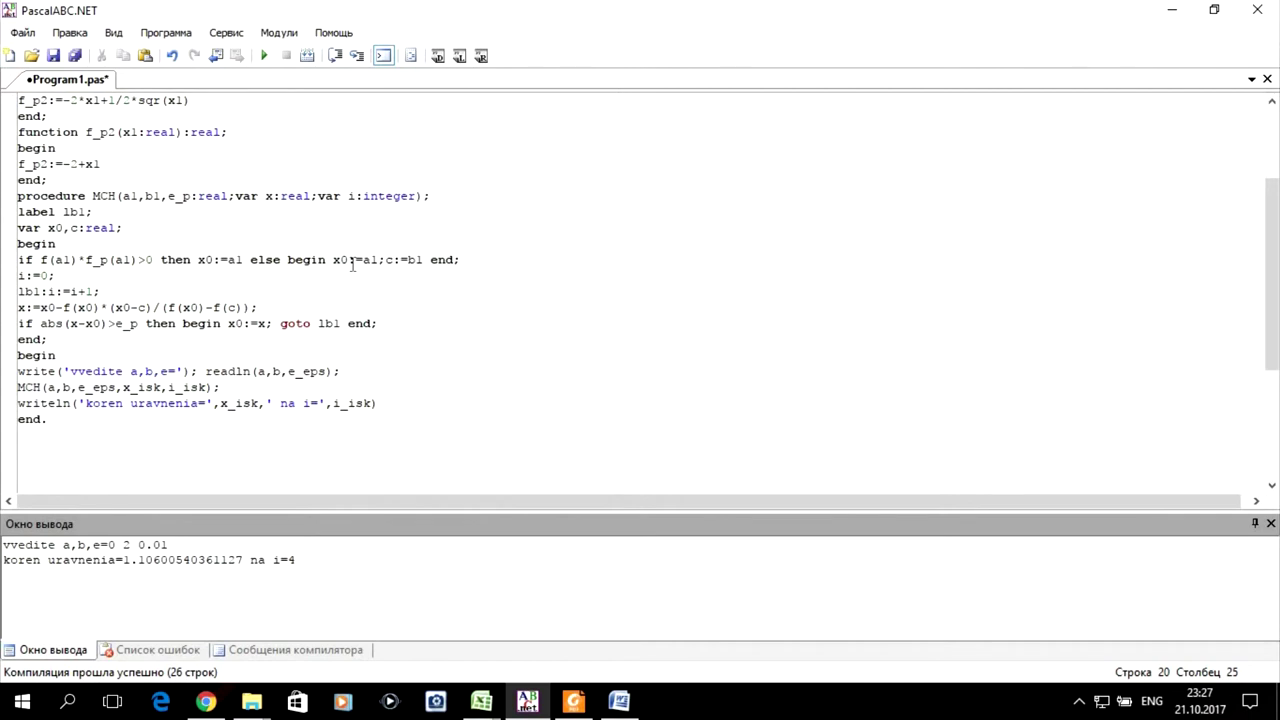
- Make the else branch read x0:=b1; without its begin block
{"action": "left_click", "coordinate": [287, 259]}
{"action": "key", "text": "Delete"}
{"action": "key", "text": "Delete"}
{"action": "key", "text": "Delete"}
{"action": "key", "text": "Delete"}
{"action": "key", "text": "Delete"}
{"action": "key", "text": "Delete"}
{"action": "key", "text": "Right"}
{"action": "key", "text": "Right"}
{"action": "key", "text": "Right"}
{"action": "key", "text": "Right"}
{"action": "key", "text": "Delete"}
{"action": "type", "text": "b"}
{"action": "key", "text": "Right"}
{"action": "type", "text": ";"}
{"action": "key", "text": "Delete"}
{"action": "key", "text": "Delete"}
{"action": "key", "text": "Delete"}
{"action": "key", "text": "Delete"}
{"action": "key", "text": "Delete"}
{"action": "key", "text": "Delete"}
{"action": "key", "text": "Delete"}
{"action": "key", "text": "Delete"}
- Drop c from the local variables and remove *(x0-c) and brackets from the iteration formula
{"action": "left_click", "coordinate": [79, 228]}
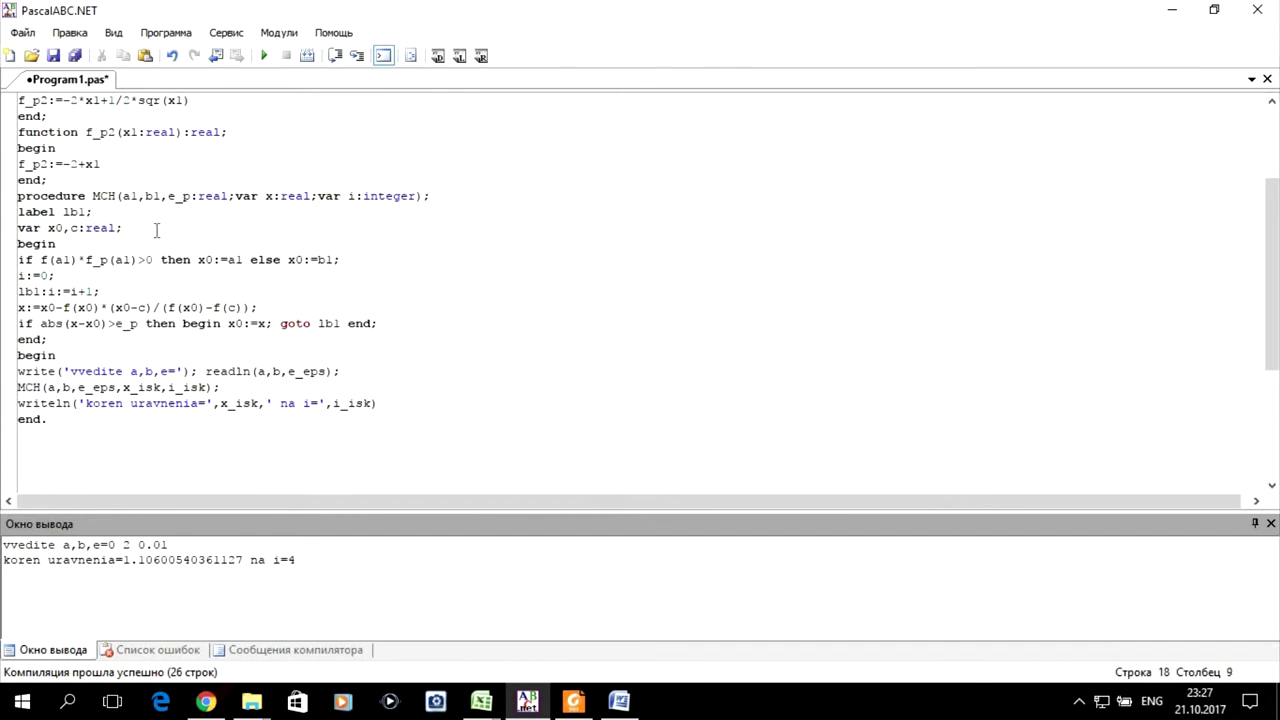
{"action": "key", "text": "BackSpace"}
{"action": "key", "text": "BackSpace"}
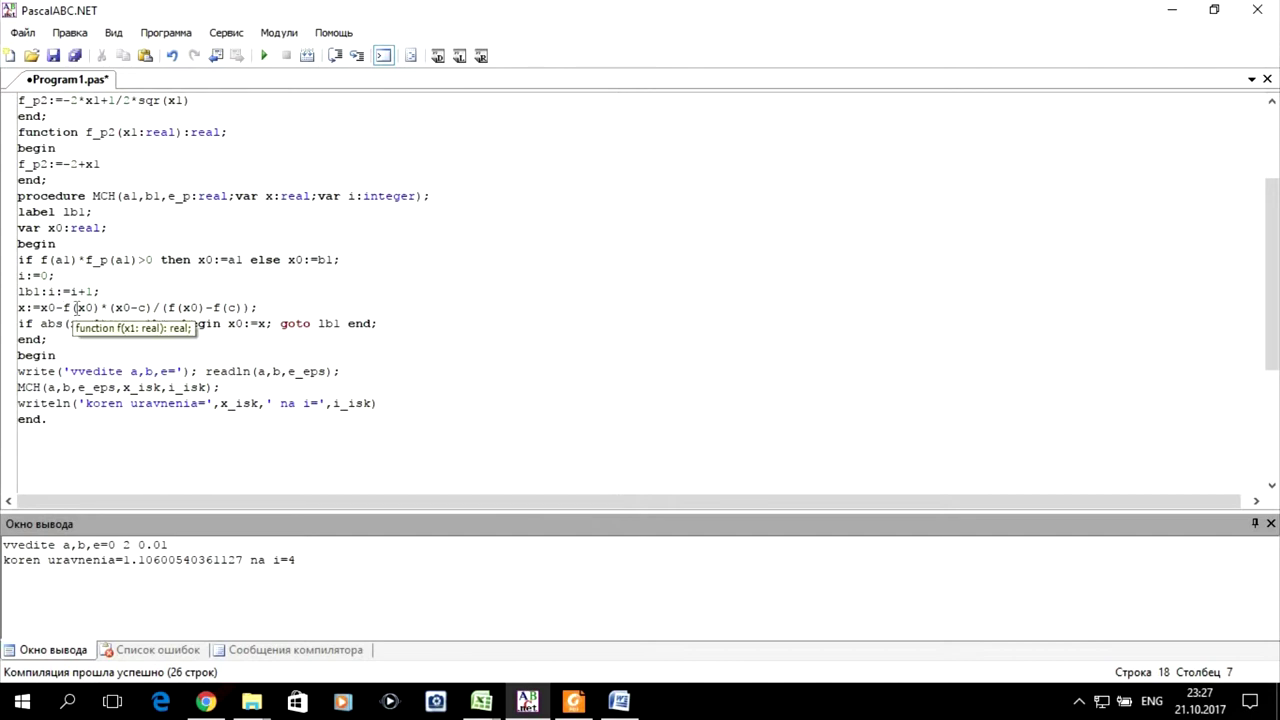
{"action": "left_click", "coordinate": [101, 307]}
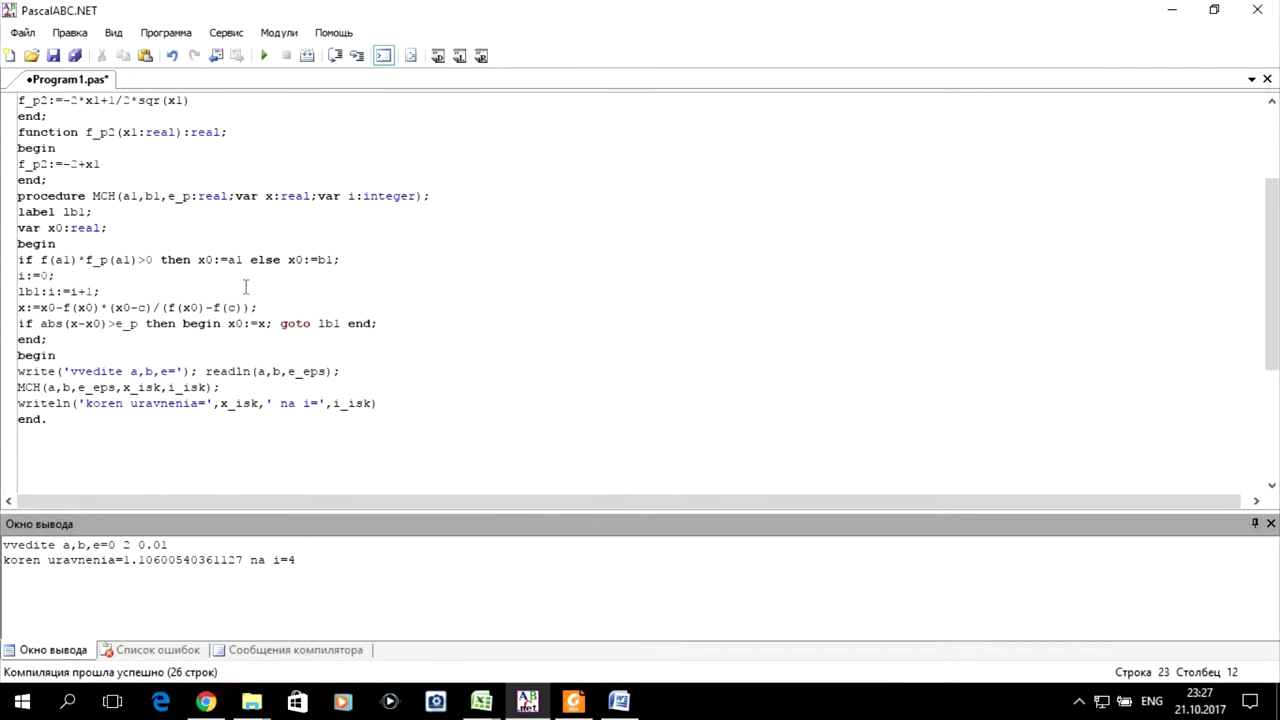
{"action": "key", "text": "Delete"}
{"action": "key", "text": "Delete"}
{"action": "key", "text": "Delete"}
{"action": "key", "text": "Delete"}
{"action": "key", "text": "Delete"}
{"action": "key", "text": "Delete"}
{"action": "key", "text": "Delete"}
{"action": "key", "text": "Right"}
{"action": "key", "text": "Left"}
{"action": "key", "text": "Delete"}
{"action": "key", "text": "Right"}
{"action": "key", "text": "Right"}
{"action": "key", "text": "Right"}
{"action": "key", "text": "Right"}
{"action": "key", "text": "Right"}
{"action": "key", "text": "Delete"}
{"action": "key", "text": "Delete"}
{"action": "key", "text": "Delete"}
{"action": "key", "text": "Delete"}
{"action": "key", "text": "Left"}
{"action": "key", "text": "Left"}
{"action": "key", "text": "Left"}
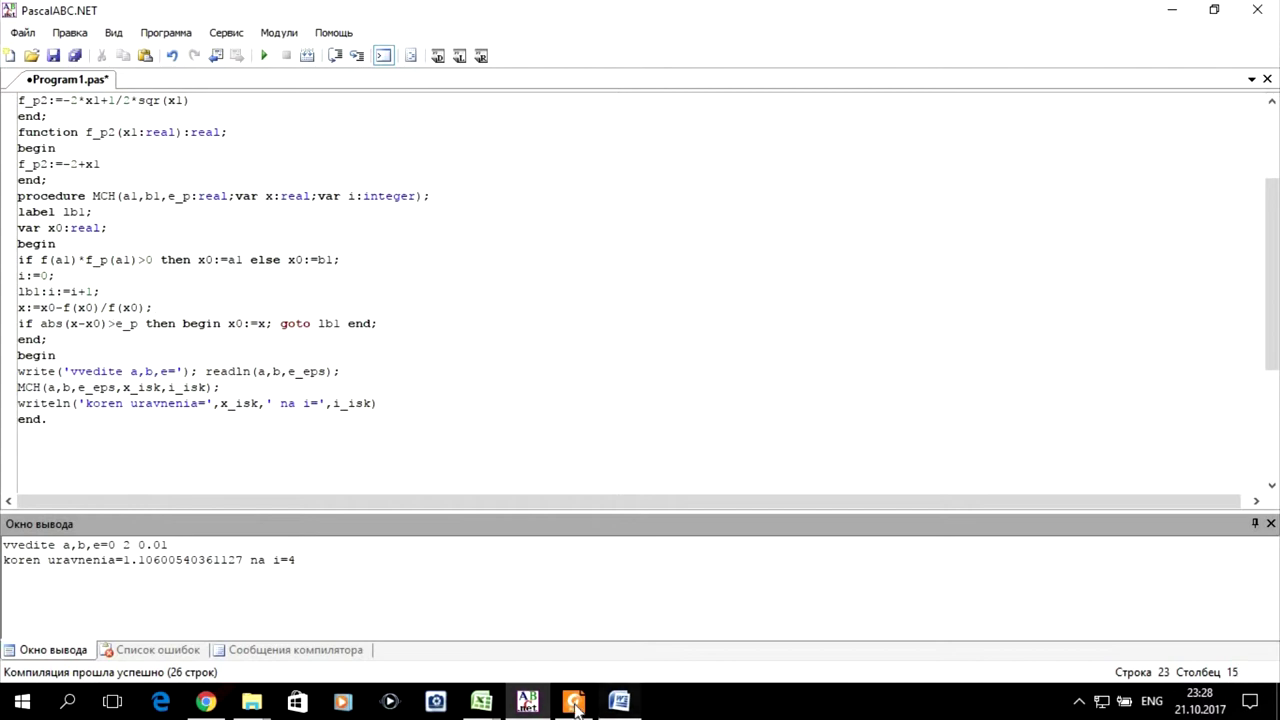
{"action": "left_click", "coordinate": [574, 703]}
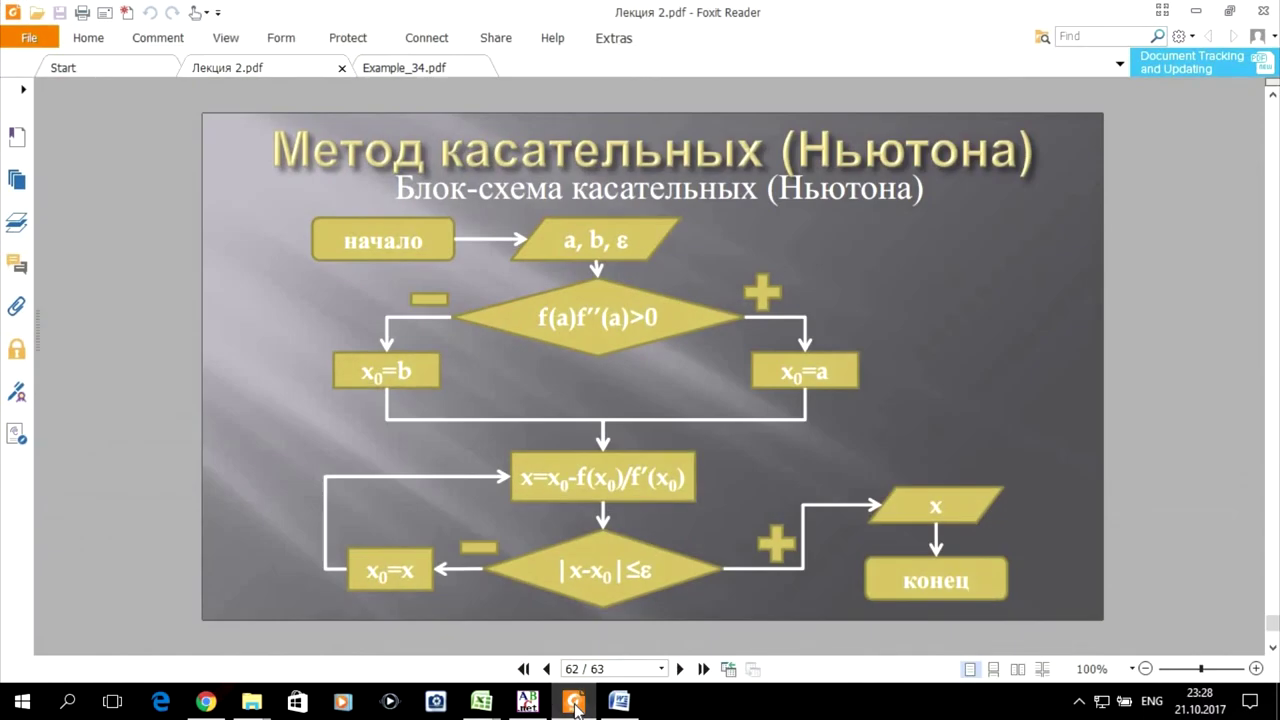
- Change the denominator in the iteration formula to call f_p1
{"action": "left_click", "coordinate": [574, 703]}
{"action": "key", "text": "Left"}
{"action": "type", "text": "_"}
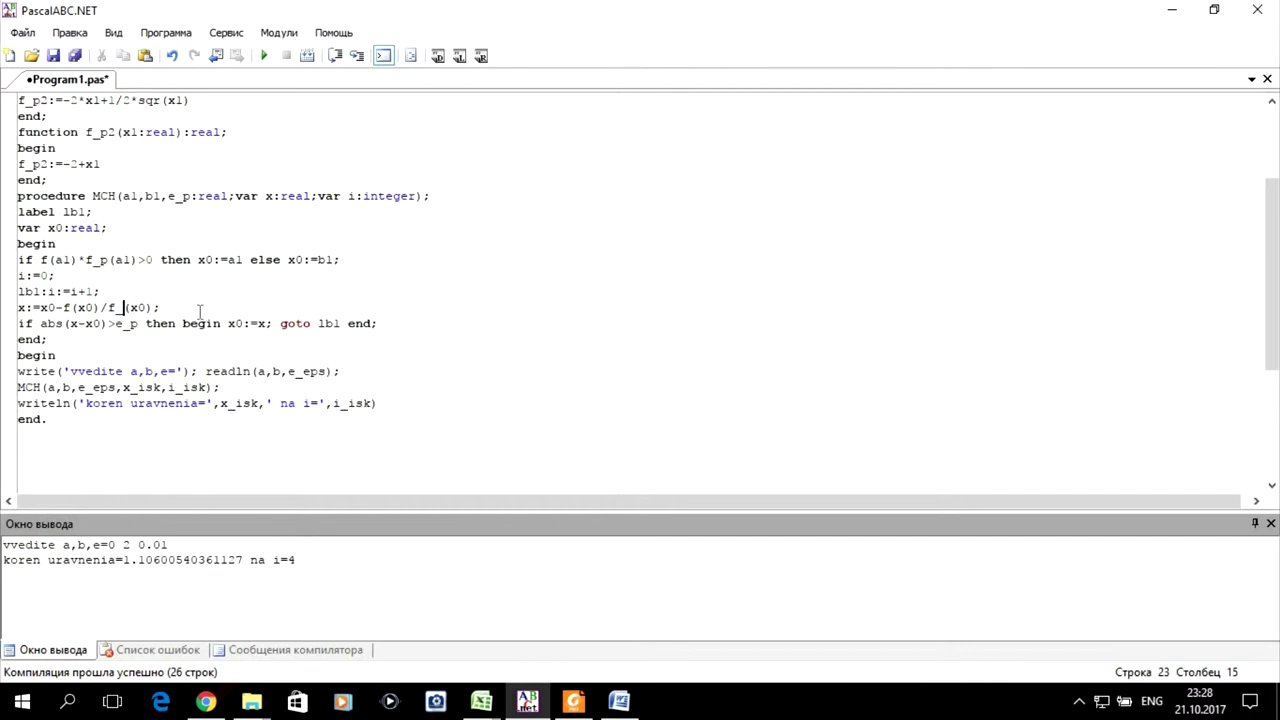
{"action": "type", "text": "p1"}
{"action": "scroll", "coordinate": [380, 305], "scroll_direction": "up", "scroll_amount": 2}
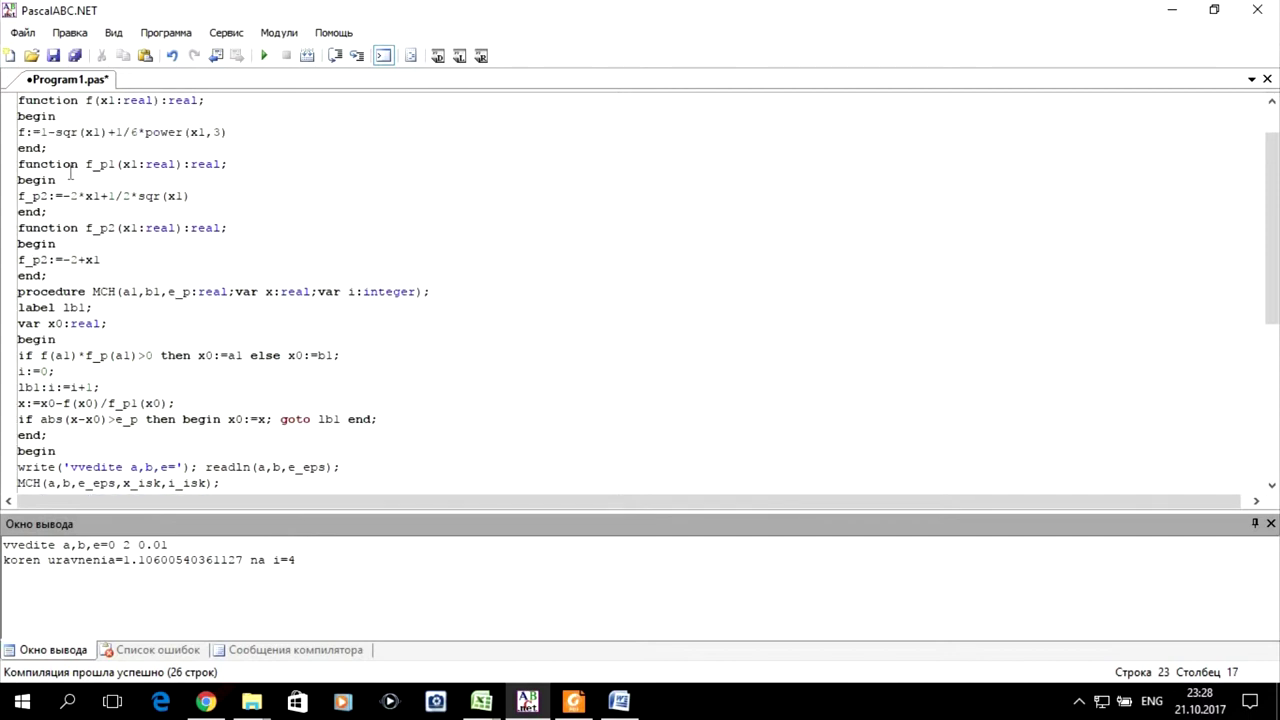
- Make function f_p1 assign its result to f_p1 instead of f_p2, then run the program
{"action": "left_click", "coordinate": [48, 195]}
{"action": "key", "text": "BackSpace"}
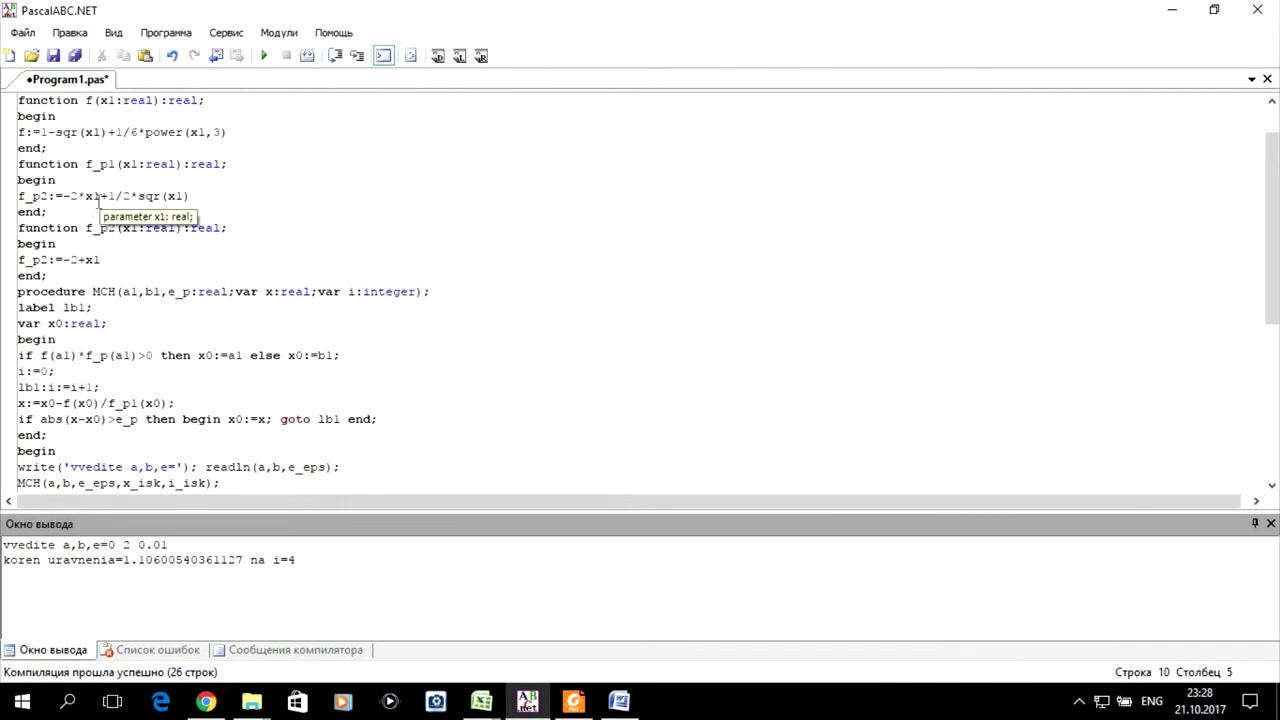
{"action": "type", "text": "1"}
{"action": "left_click", "coordinate": [117, 228]}
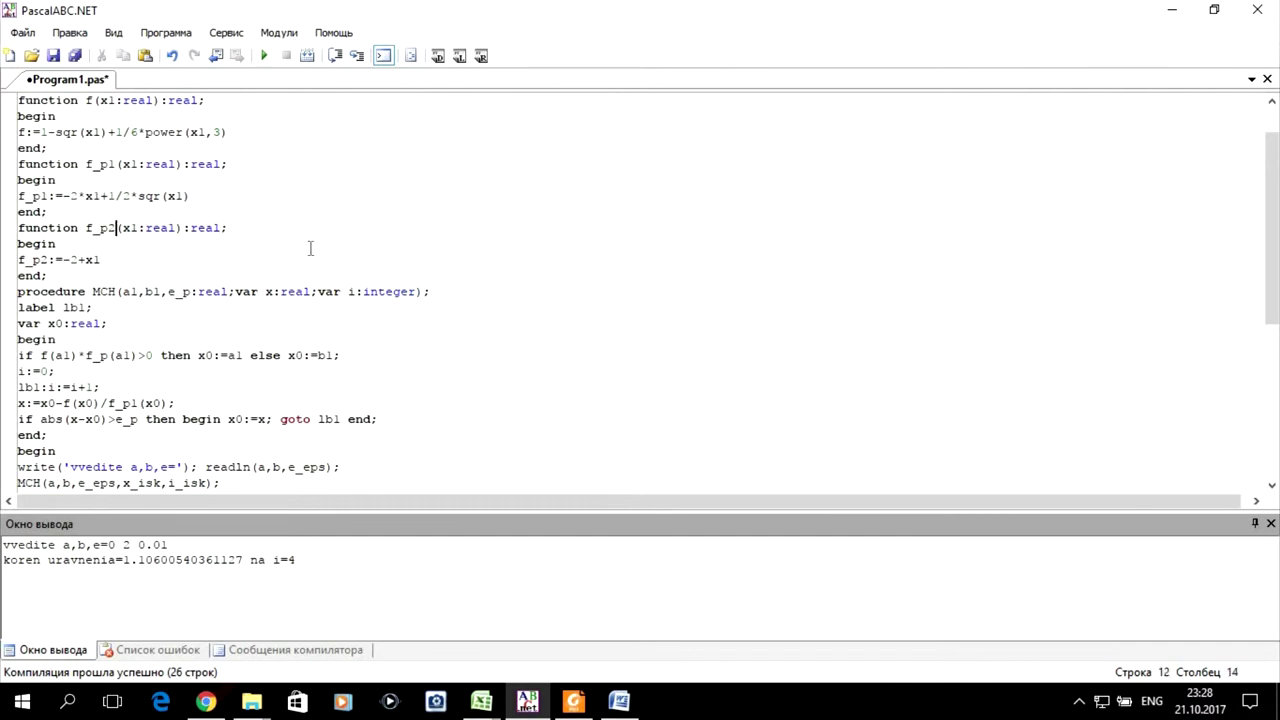
{"action": "scroll", "coordinate": [310, 248], "scroll_direction": "down", "scroll_amount": 2}
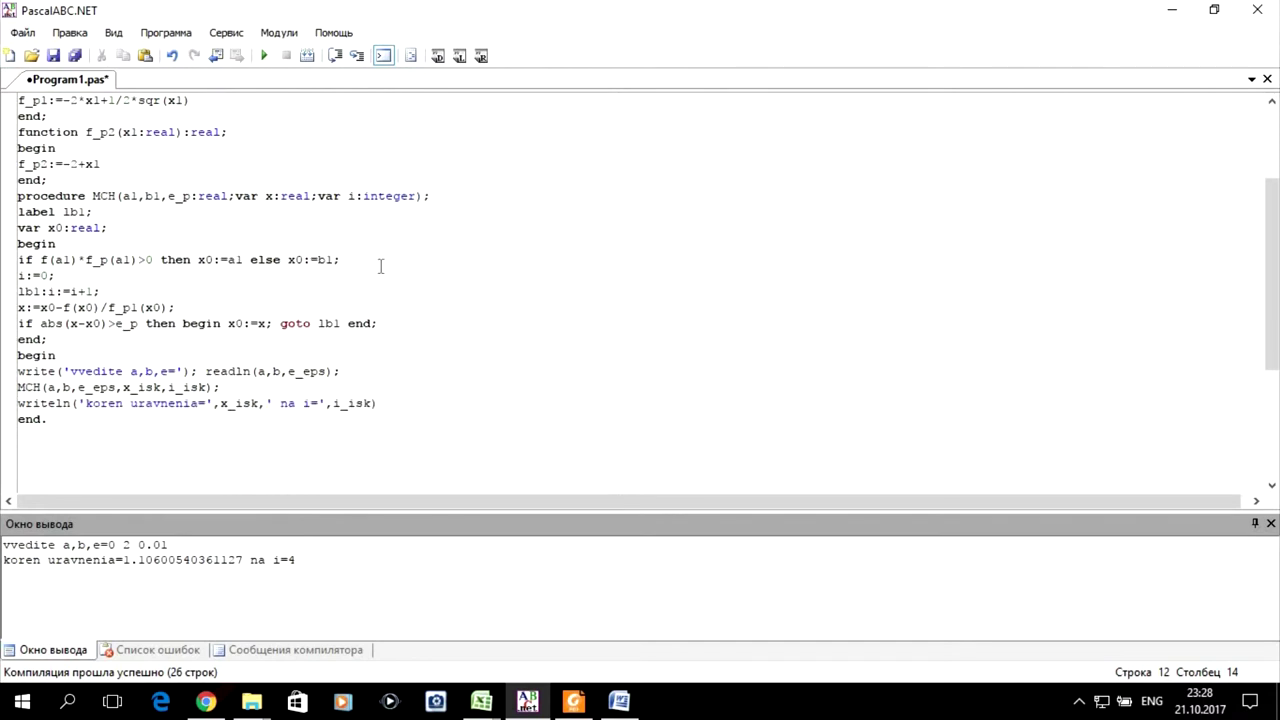
{"action": "scroll", "coordinate": [380, 270], "scroll_direction": "up", "scroll_amount": 1}
{"action": "scroll", "coordinate": [380, 270], "scroll_direction": "down", "scroll_amount": 1}
{"action": "scroll", "coordinate": [360, 262], "scroll_direction": "up", "scroll_amount": 1}
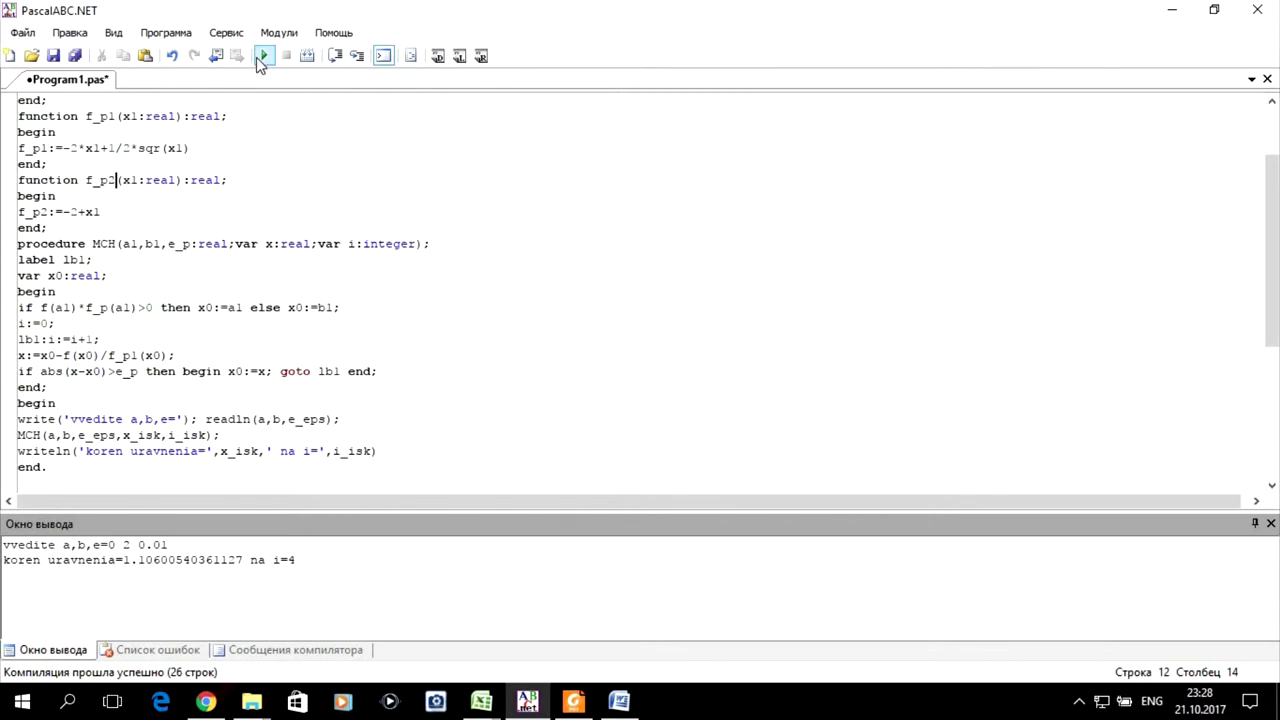
{"action": "left_click", "coordinate": [262, 57]}
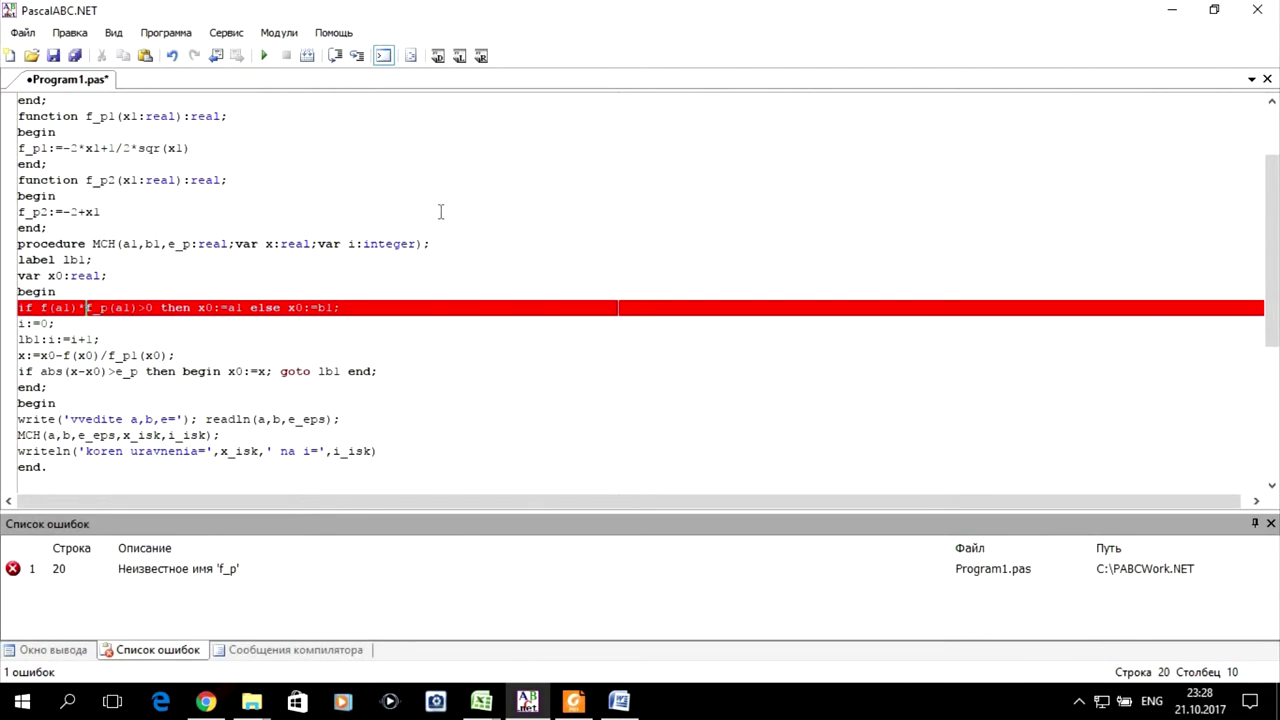
- Change the undefined f_p on line 20 to f_p2 and rerun with inputs 0 2 0.01
{"action": "key", "text": "Right"}
{"action": "key", "text": "Right"}
{"action": "key", "text": "Right"}
{"action": "type", "text": "2"}
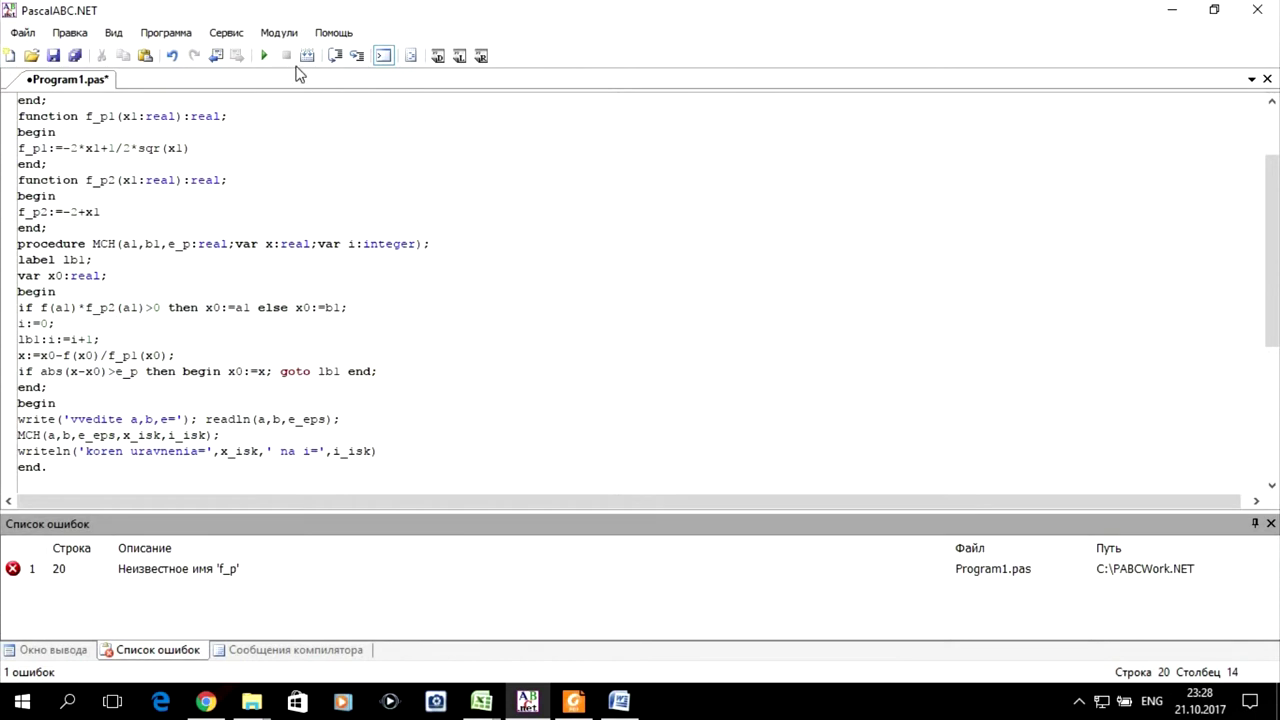
{"action": "left_click", "coordinate": [261, 56]}
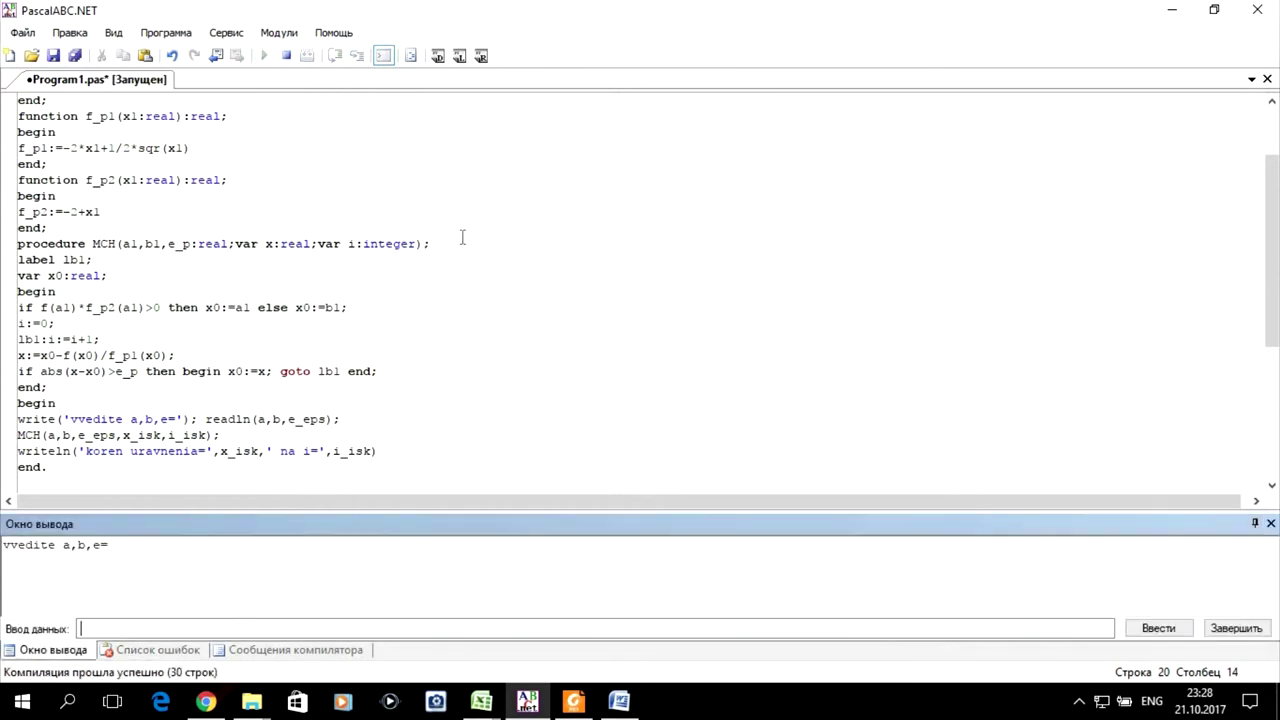
{"action": "type", "text": "0 2 "}
{"action": "type", "text": "0.01"}
{"action": "key", "text": "Return"}
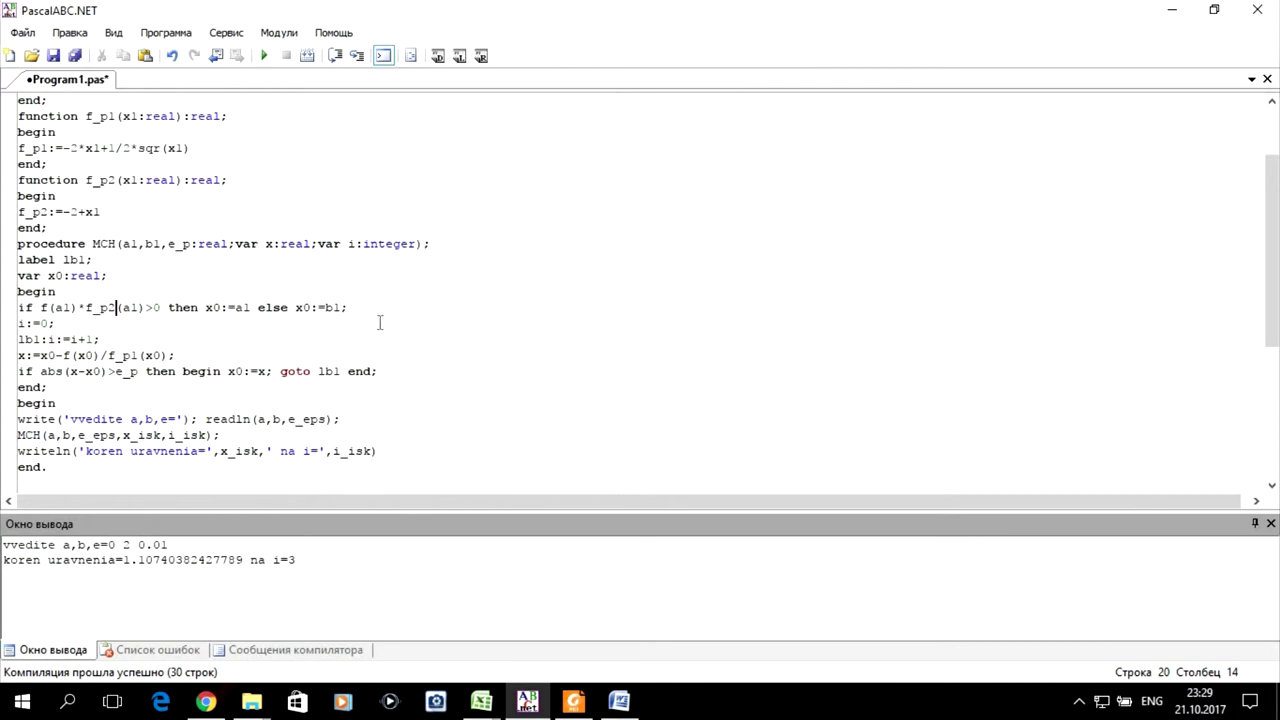
{"action": "left_click", "coordinate": [262, 444]}
- Format the output as x_isk:5:3, rerun with 0 2 0.01, then bring up the Информатика_ОКУ chart
{"action": "type", "text": ":"}
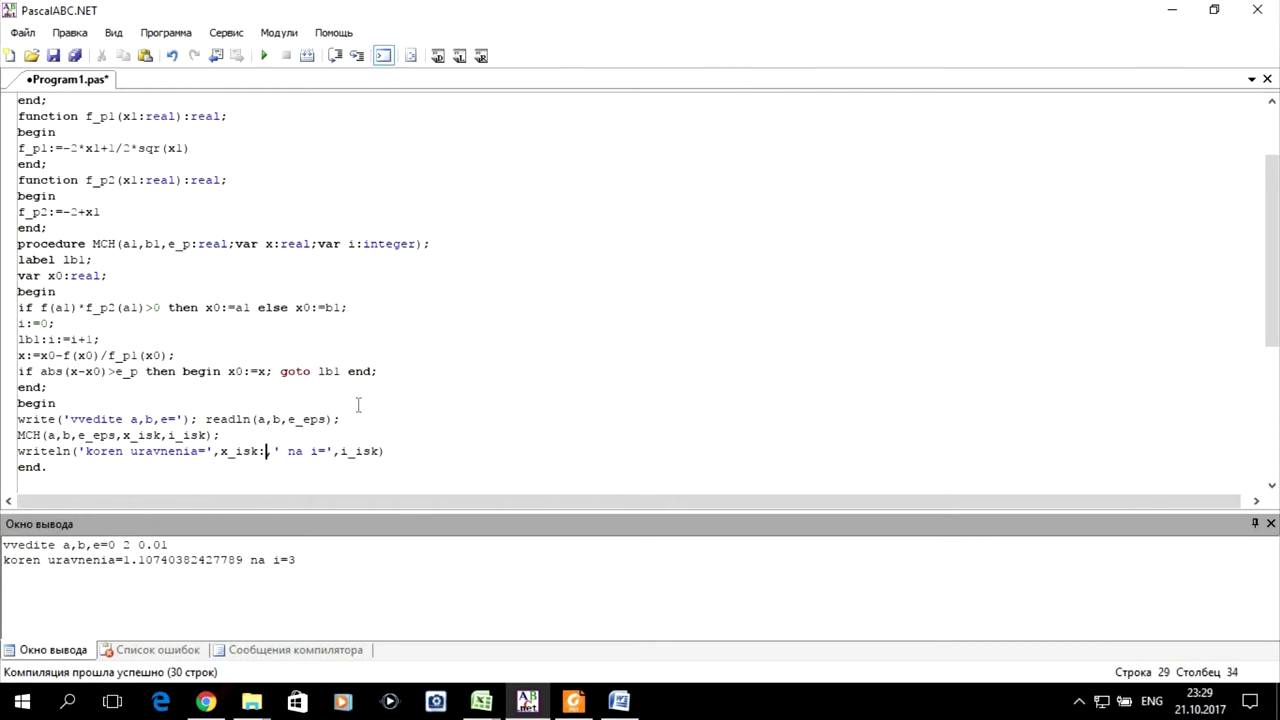
{"action": "type", "text": "5"}
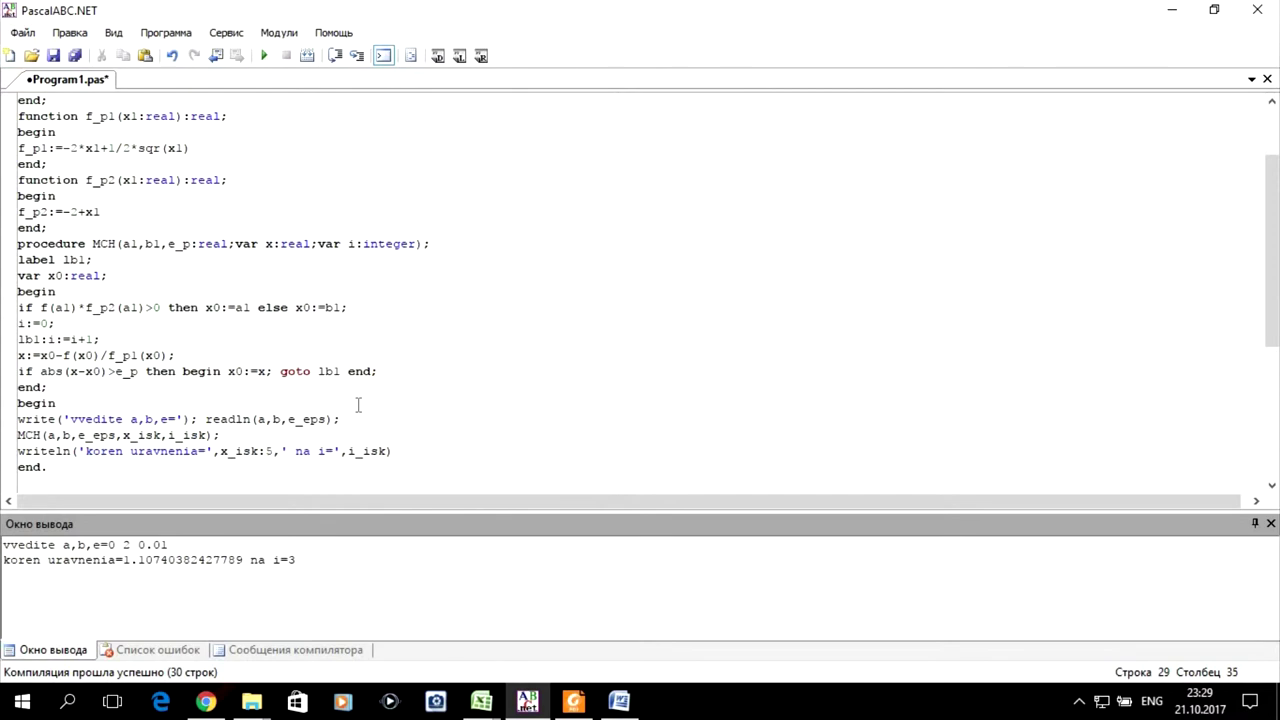
{"action": "type", "text": ":3"}
{"action": "left_click", "coordinate": [264, 55]}
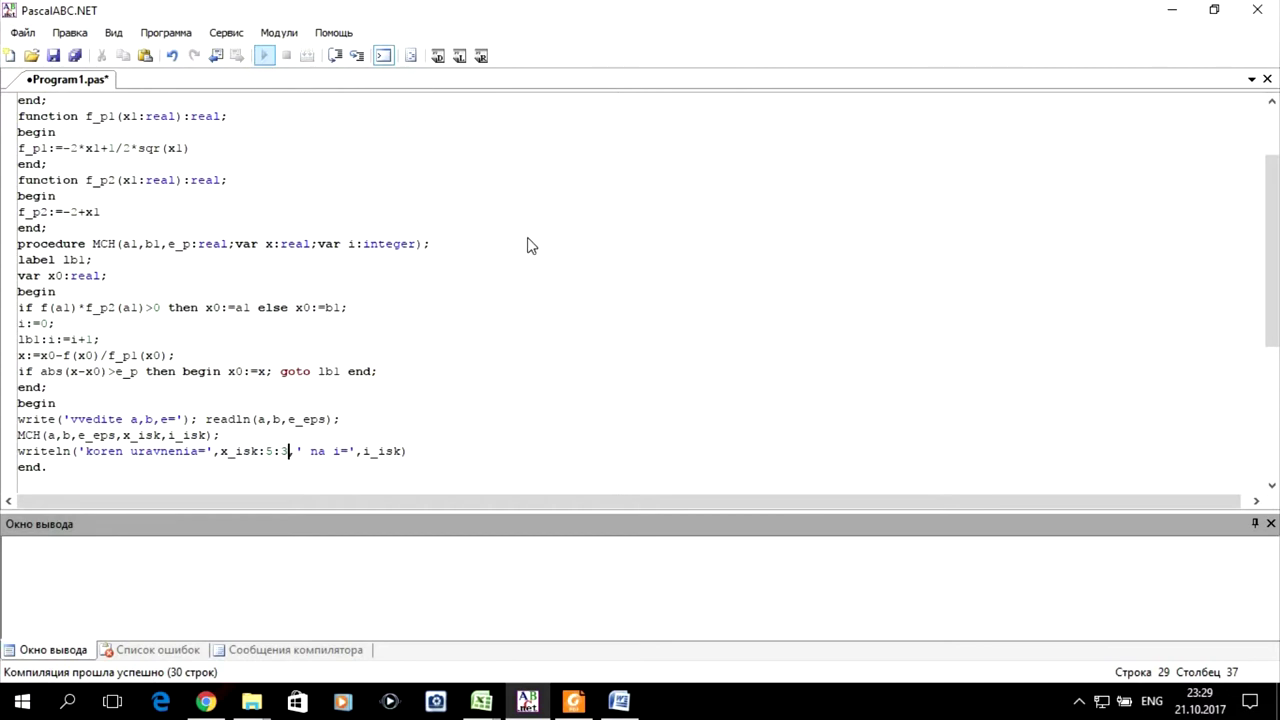
{"action": "type", "text": "0"}
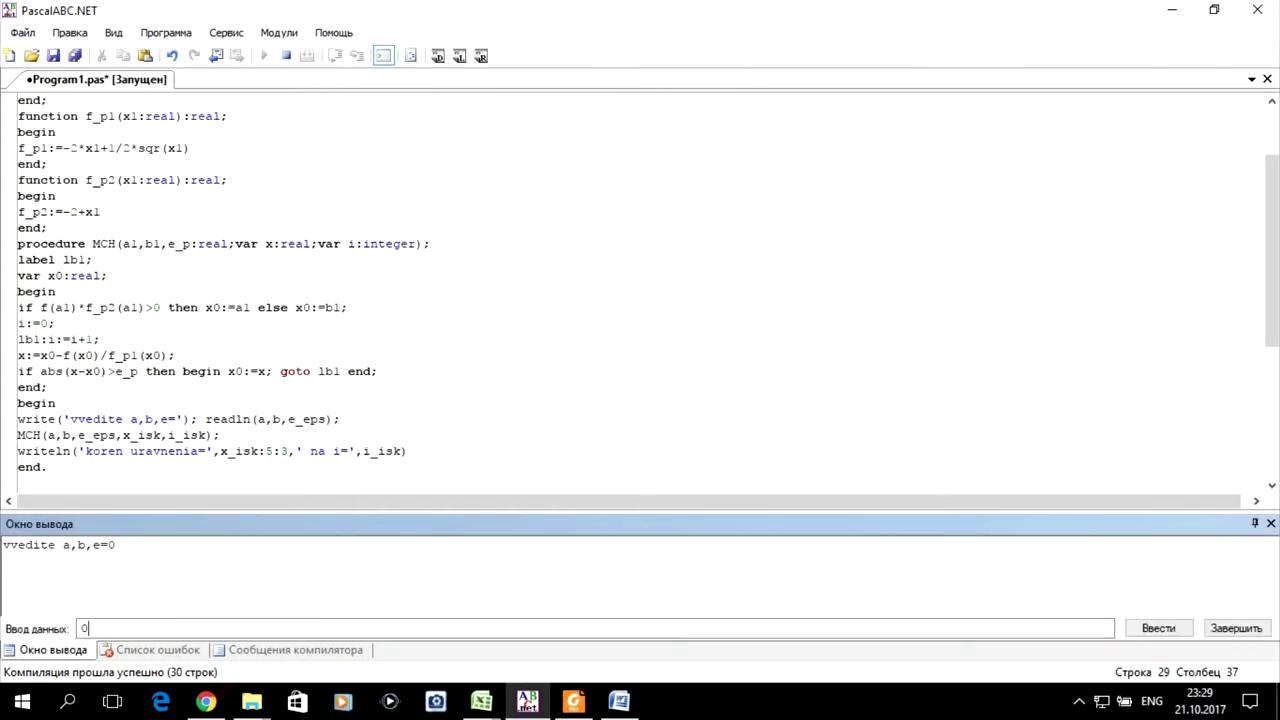
{"action": "type", "text": " 2 0.1"}
{"action": "key", "text": "BackSpace"}
{"action": "type", "text": "01"}
{"action": "key", "text": "Return"}
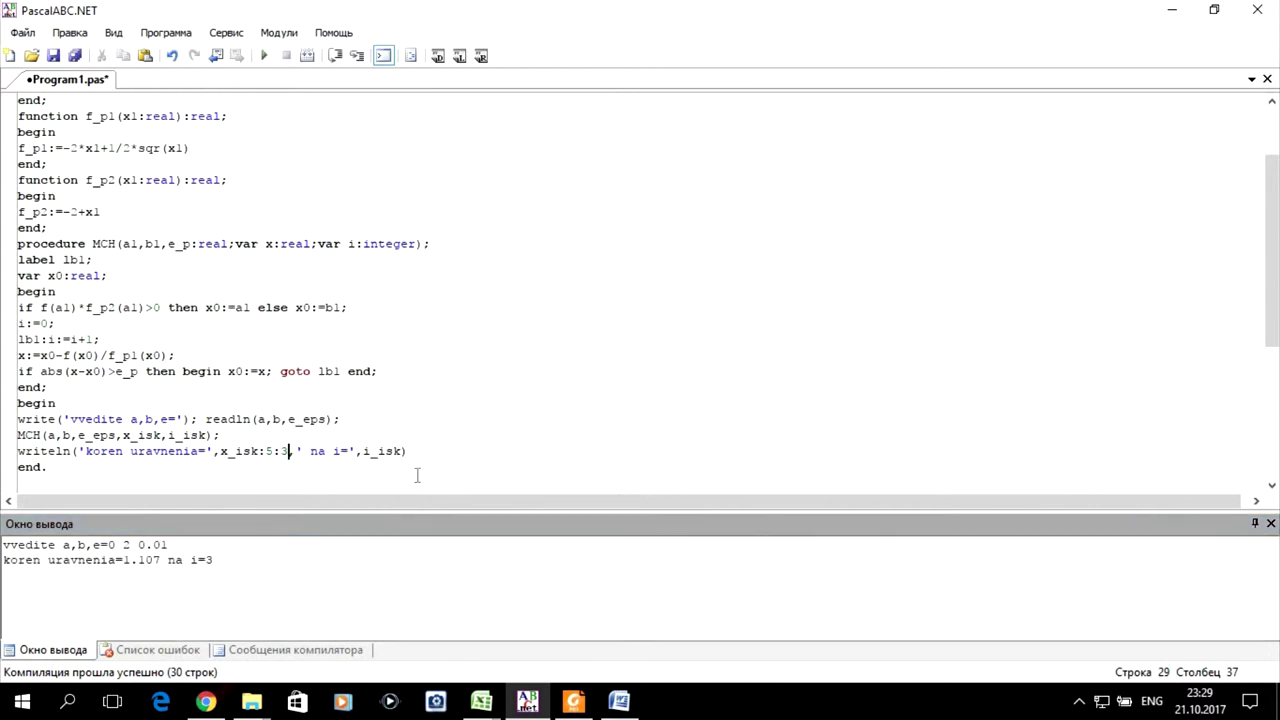
{"action": "left_click", "coordinate": [483, 703]}
{"action": "left_click", "coordinate": [443, 677]}
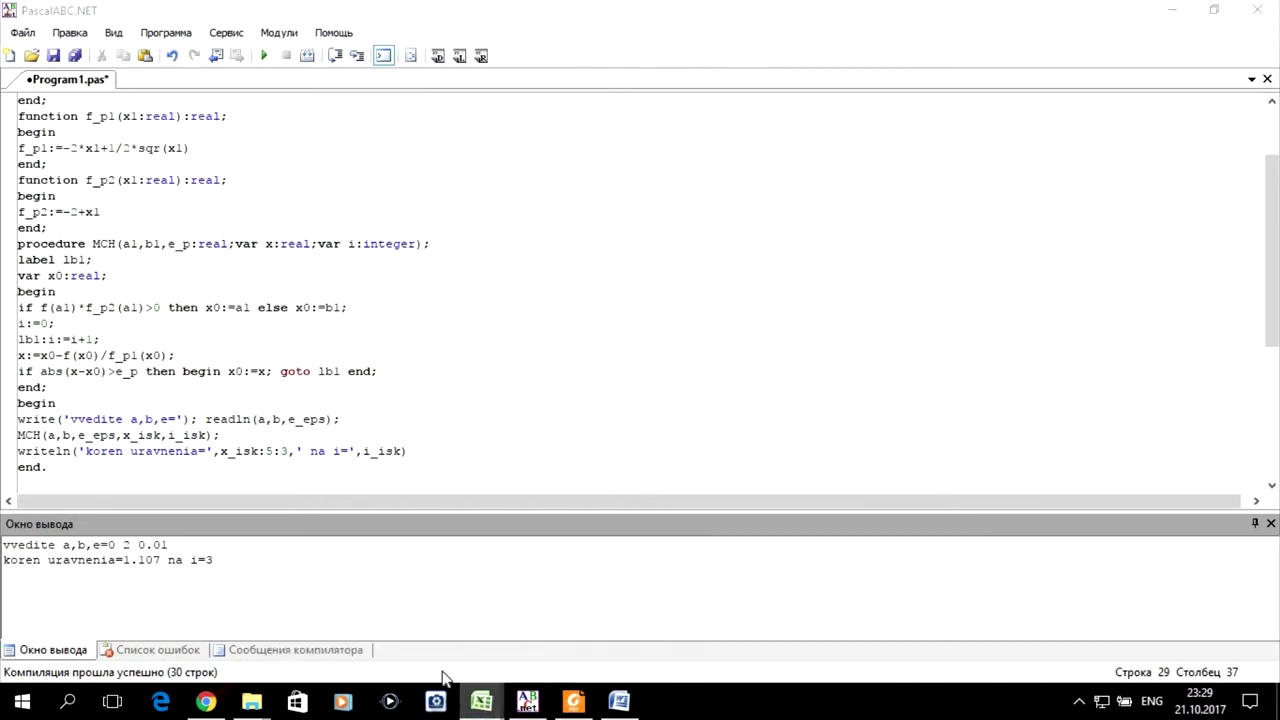
{"action": "mouse_move", "coordinate": [578, 397]}
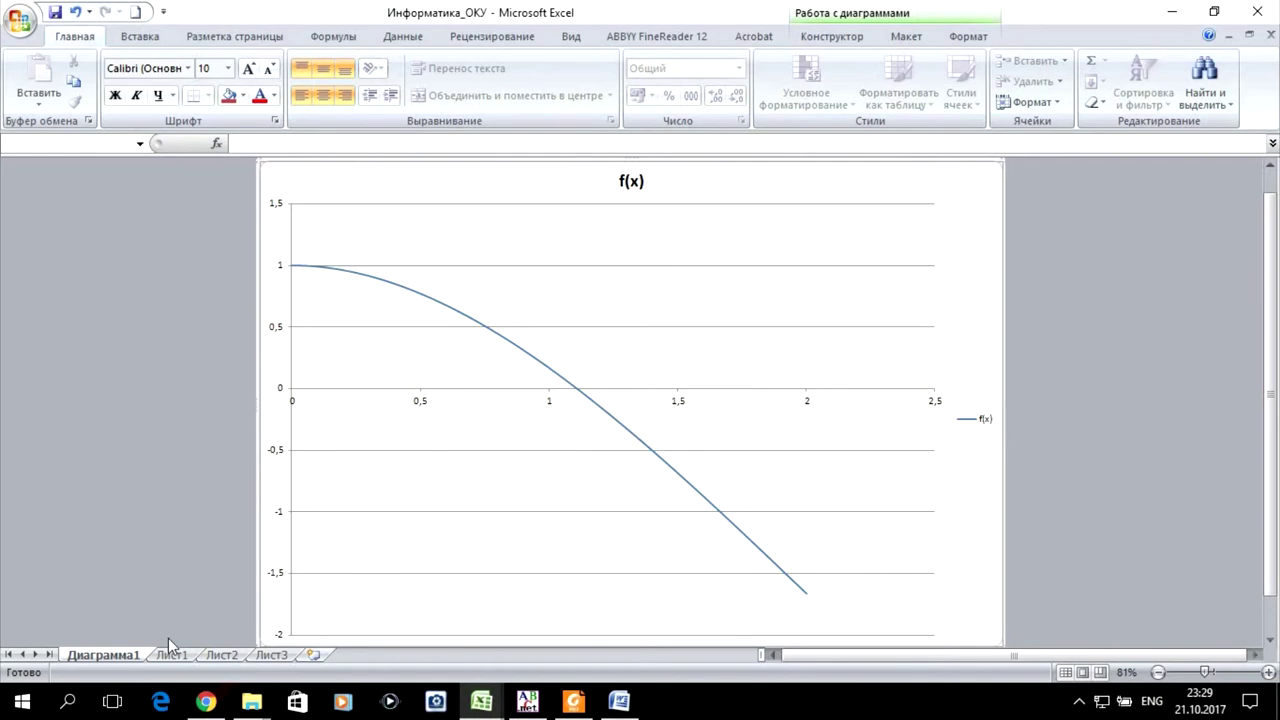
{"action": "mouse_move", "coordinate": [537, 708]}
{"action": "left_click", "coordinate": [478, 702]}
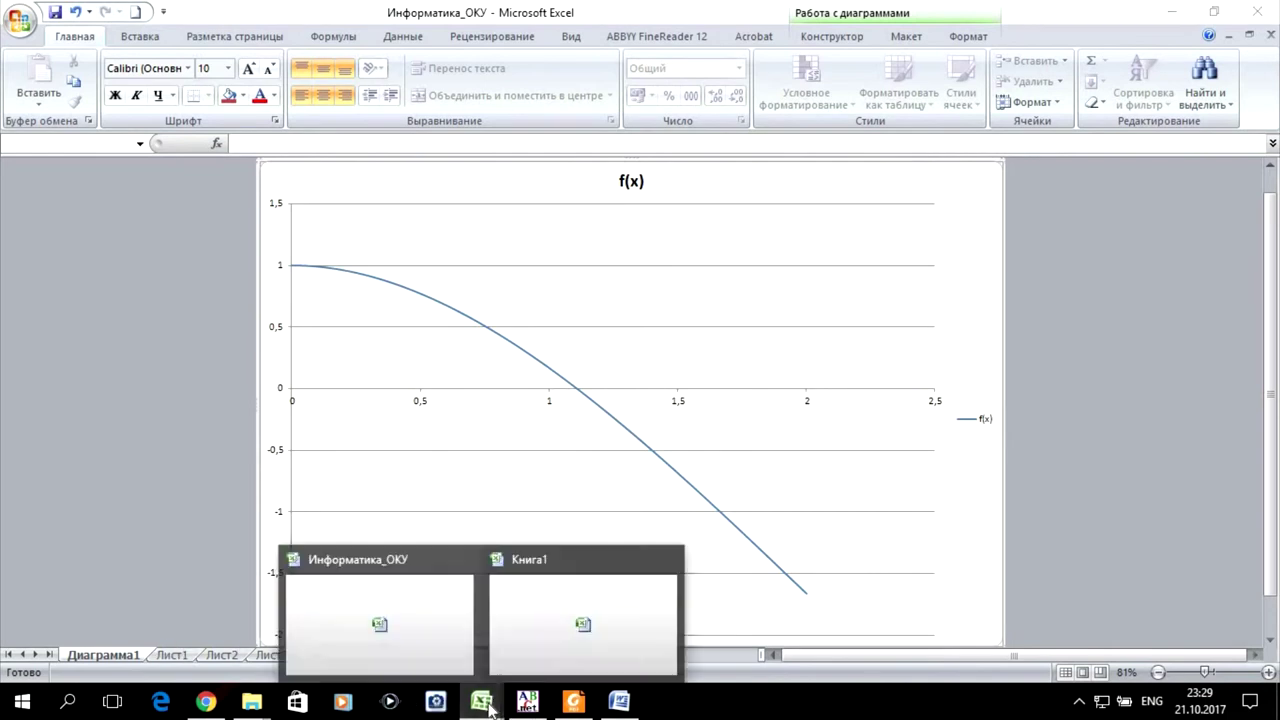
{"action": "left_click", "coordinate": [527, 704]}
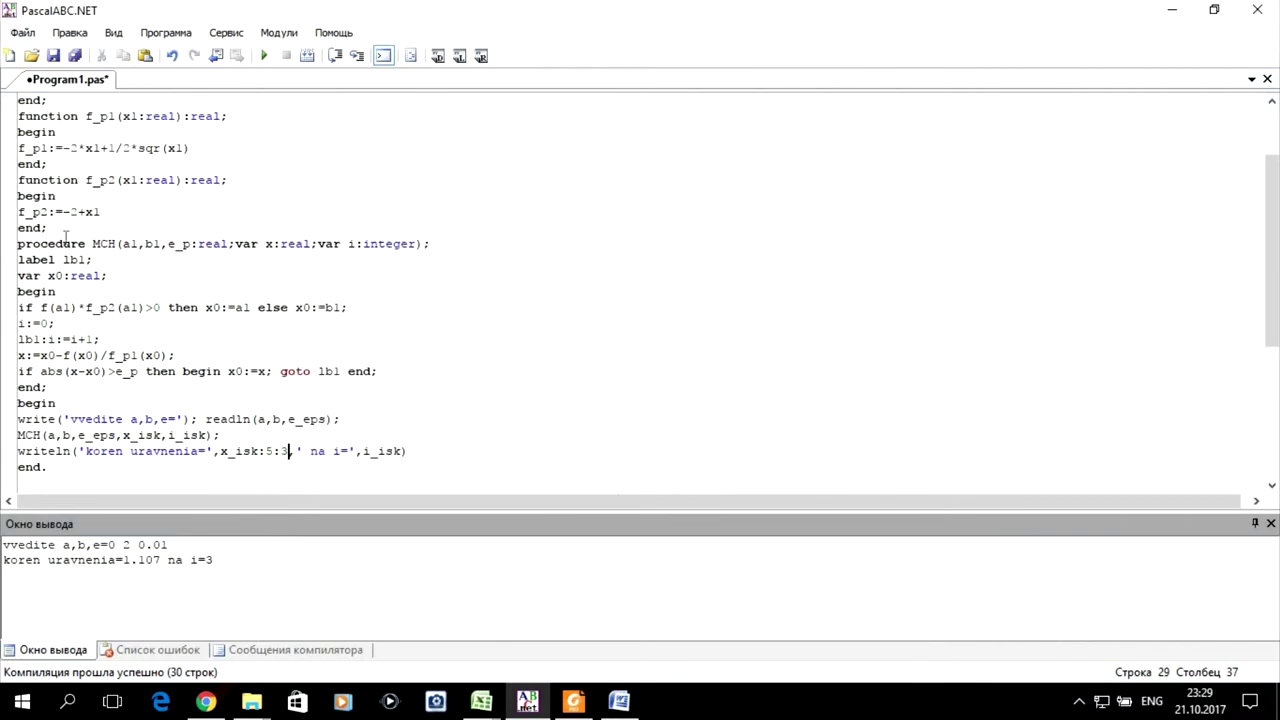
- Select all of Program1.pas and copy it with Копировать
{"action": "left_click", "coordinate": [61, 467]}
{"action": "scroll", "coordinate": [146, 328], "scroll_direction": "up", "scroll_amount": 2}
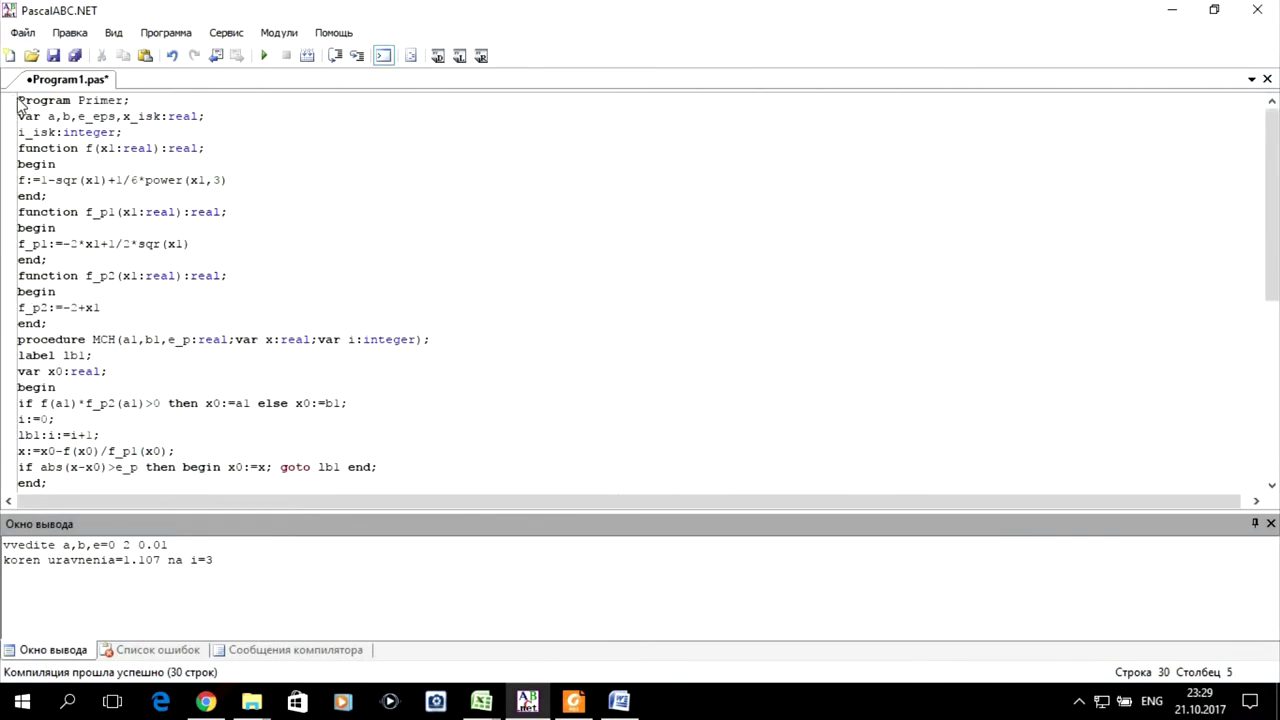
{"action": "key", "text": "ctrl+a"}
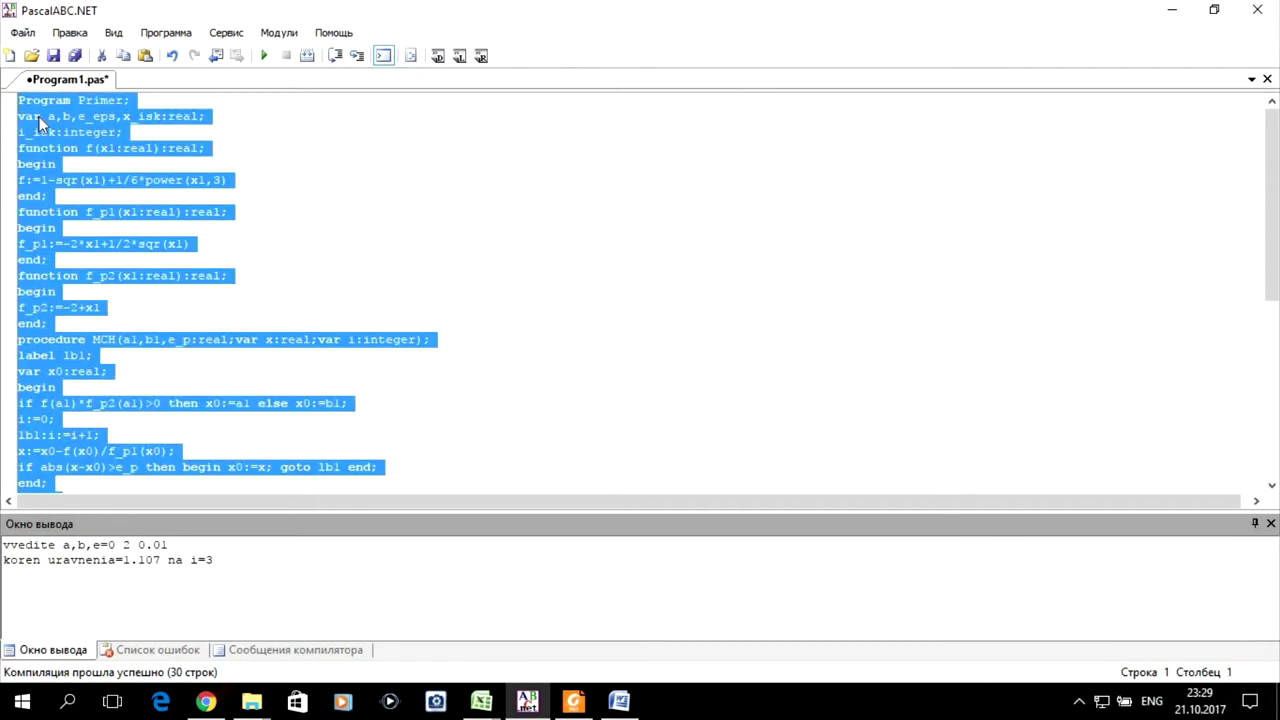
{"action": "right_click", "coordinate": [40, 121]}
{"action": "left_click", "coordinate": [123, 297]}
{"action": "left_click", "coordinate": [481, 702]}
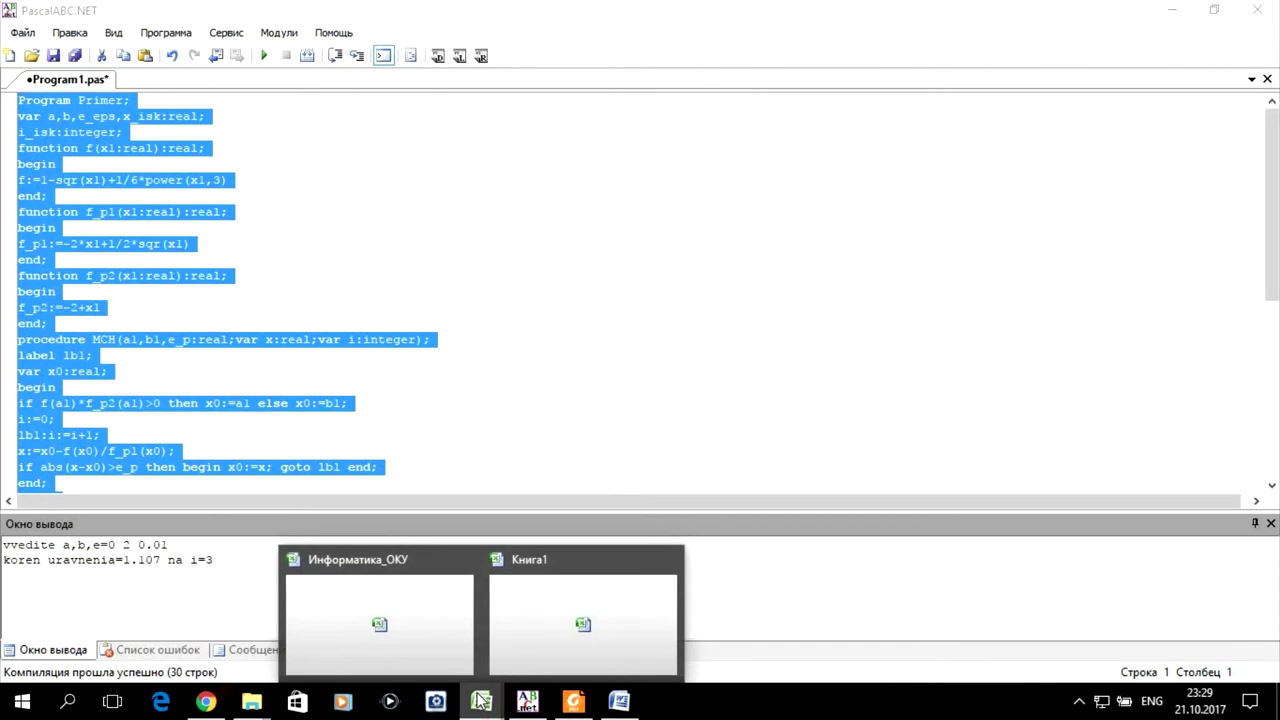
- In Книга1, clear the old code from A2:A24 and paste the new program starting at A2
{"action": "left_click", "coordinate": [506, 650]}
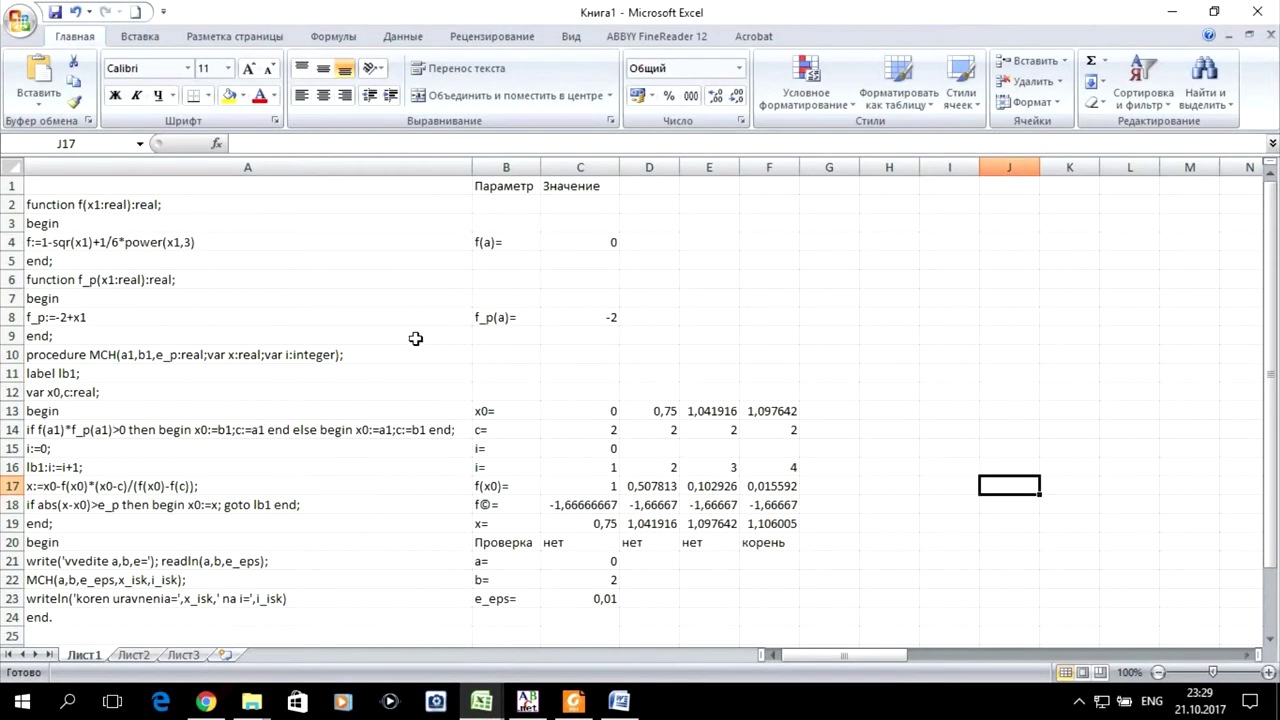
{"action": "left_click", "coordinate": [150, 207]}
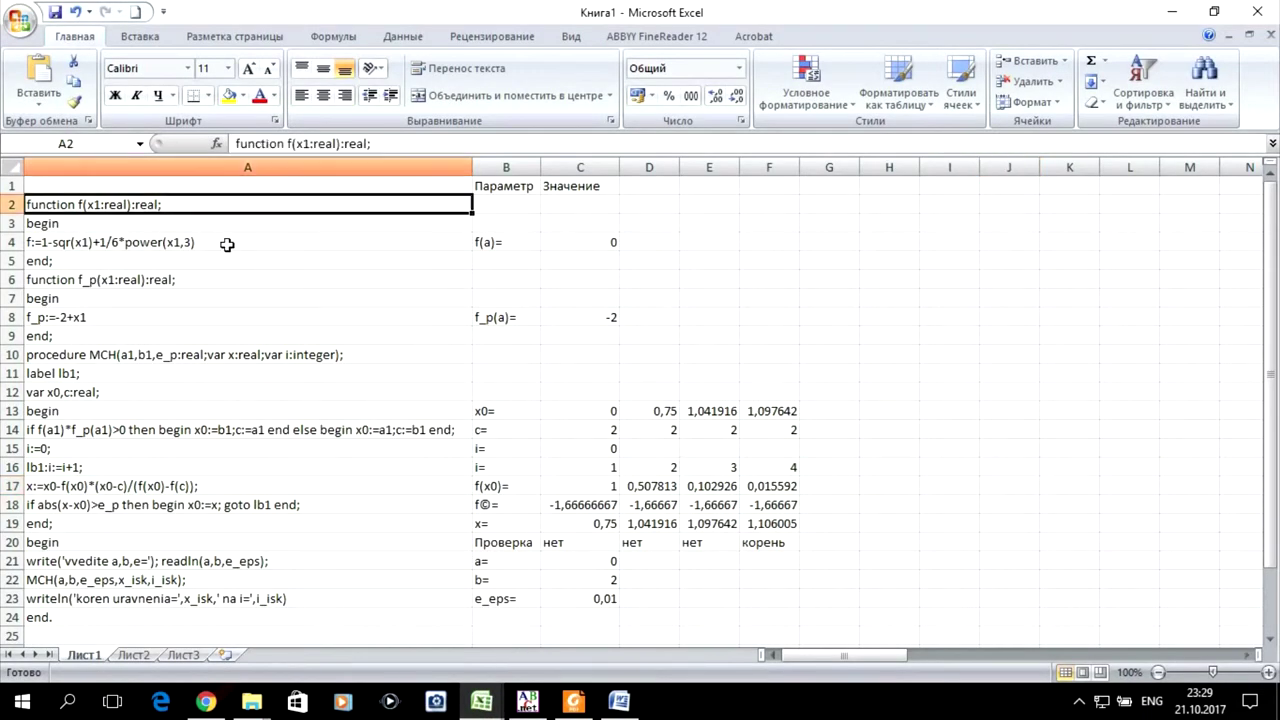
{"action": "scroll", "coordinate": [227, 244], "scroll_direction": "down", "scroll_amount": 2}
{"action": "key", "text": "shift+Down"}
{"action": "key", "text": "shift+Down"}
{"action": "key", "text": "shift+Down"}
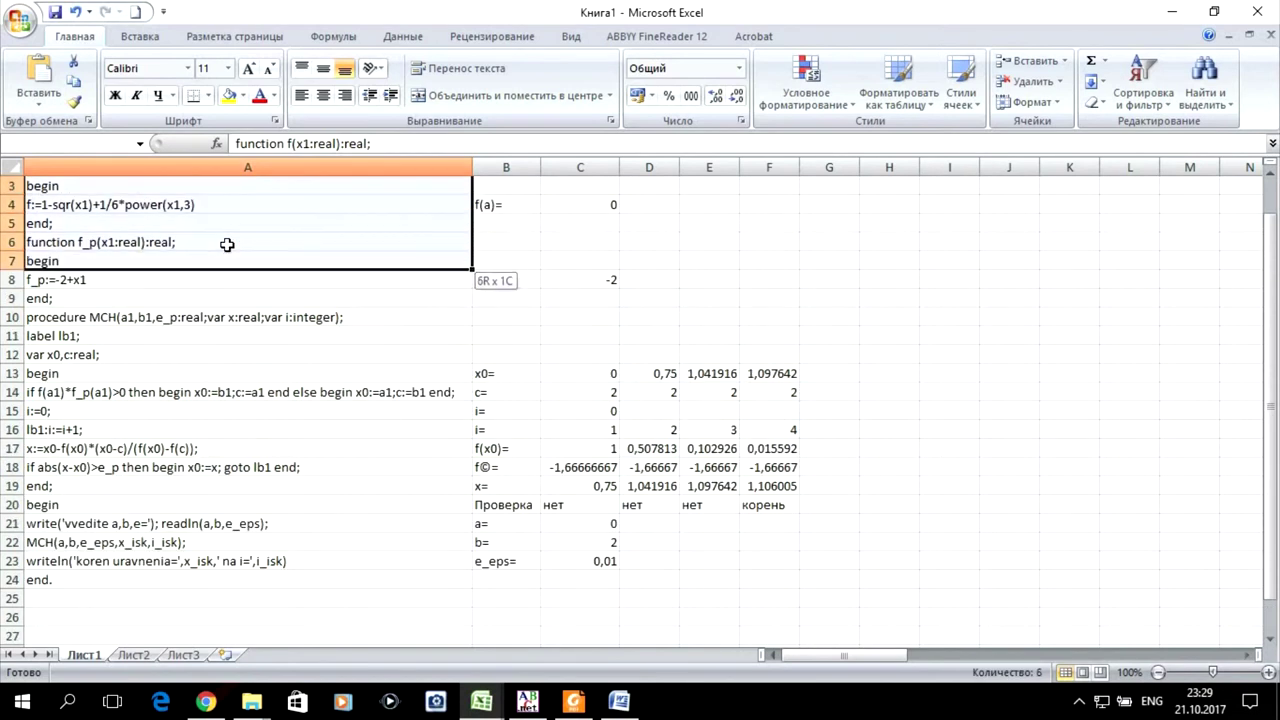
{"action": "key", "text": "Delete"}
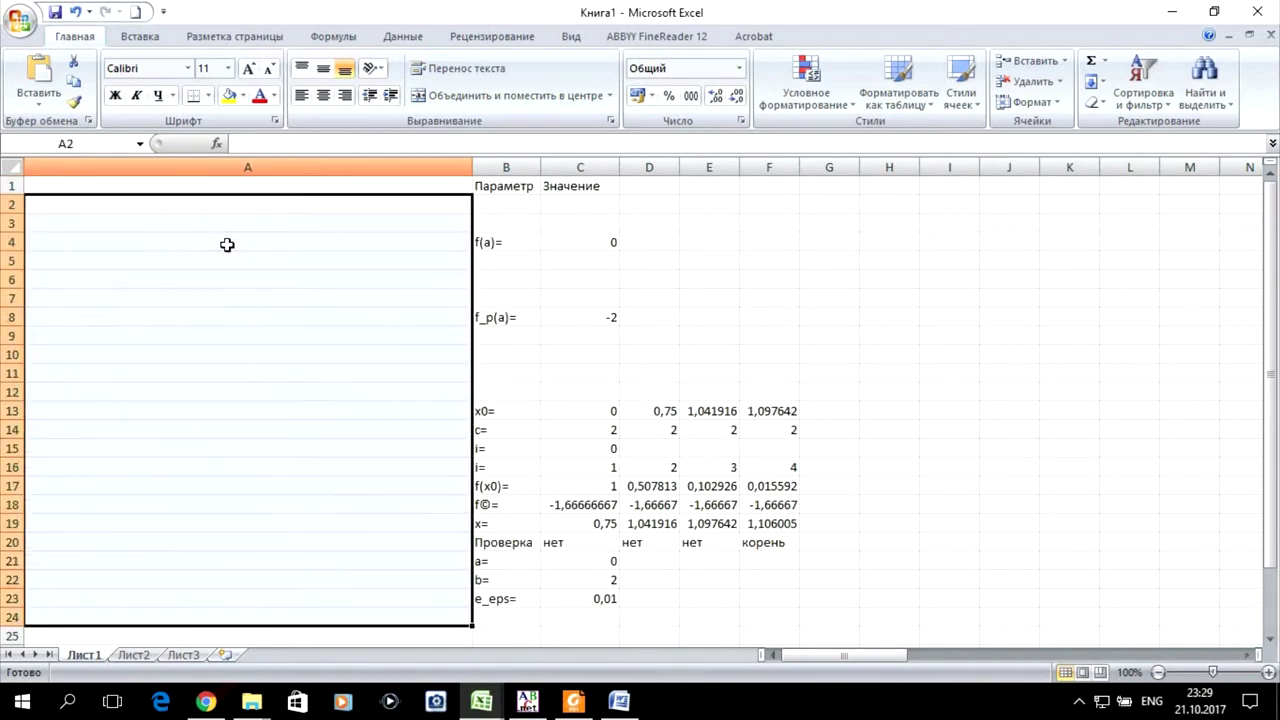
{"action": "left_click", "coordinate": [227, 212]}
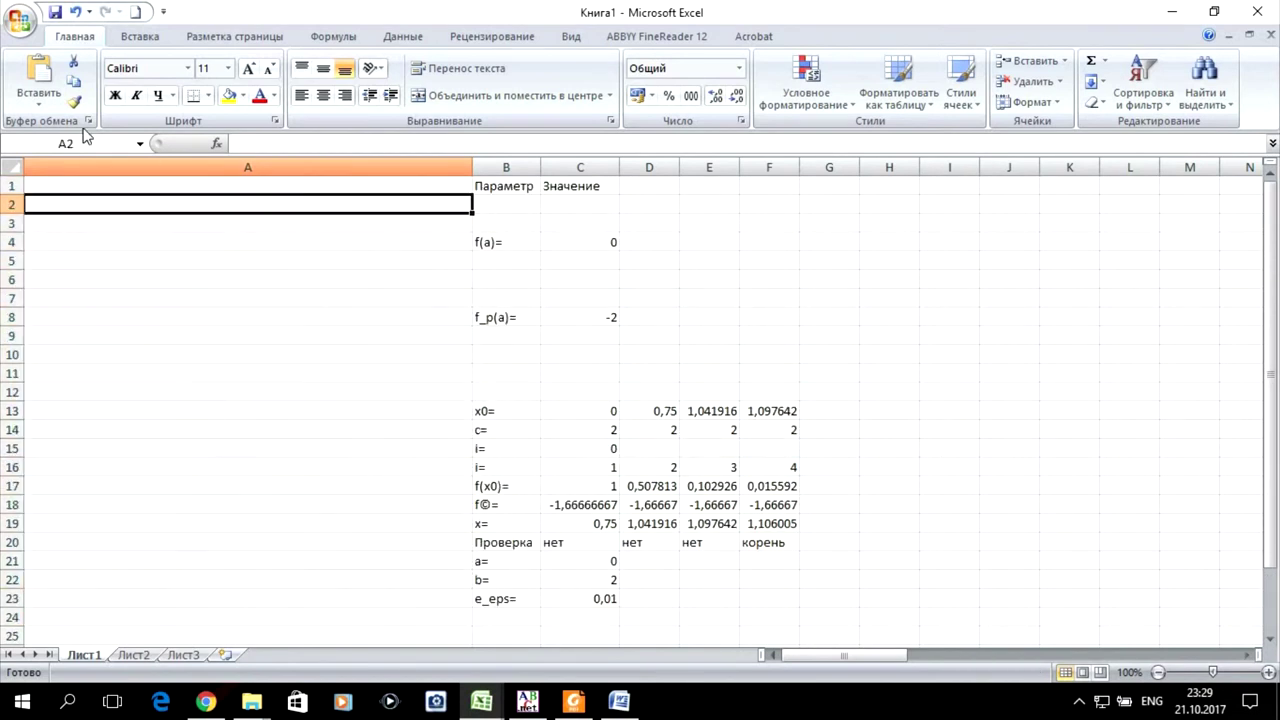
{"action": "left_click", "coordinate": [34, 82]}
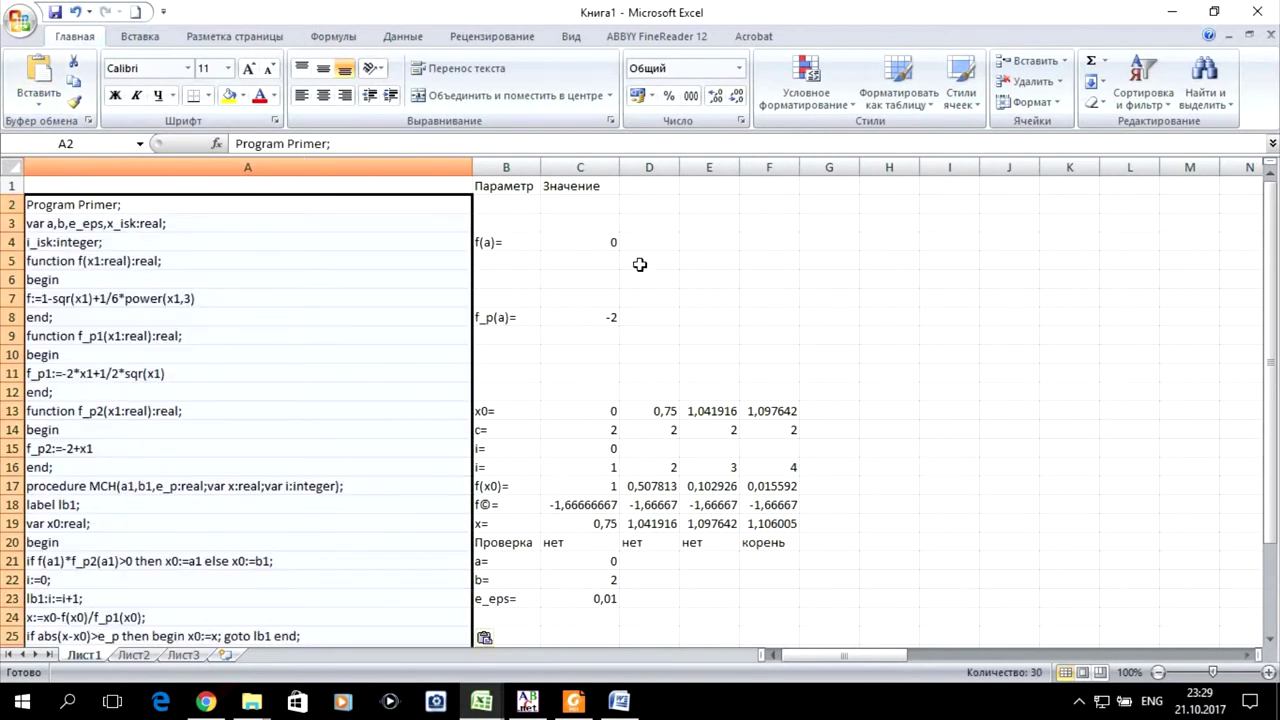
{"action": "scroll", "coordinate": [542, 280], "scroll_direction": "down", "scroll_amount": 1}
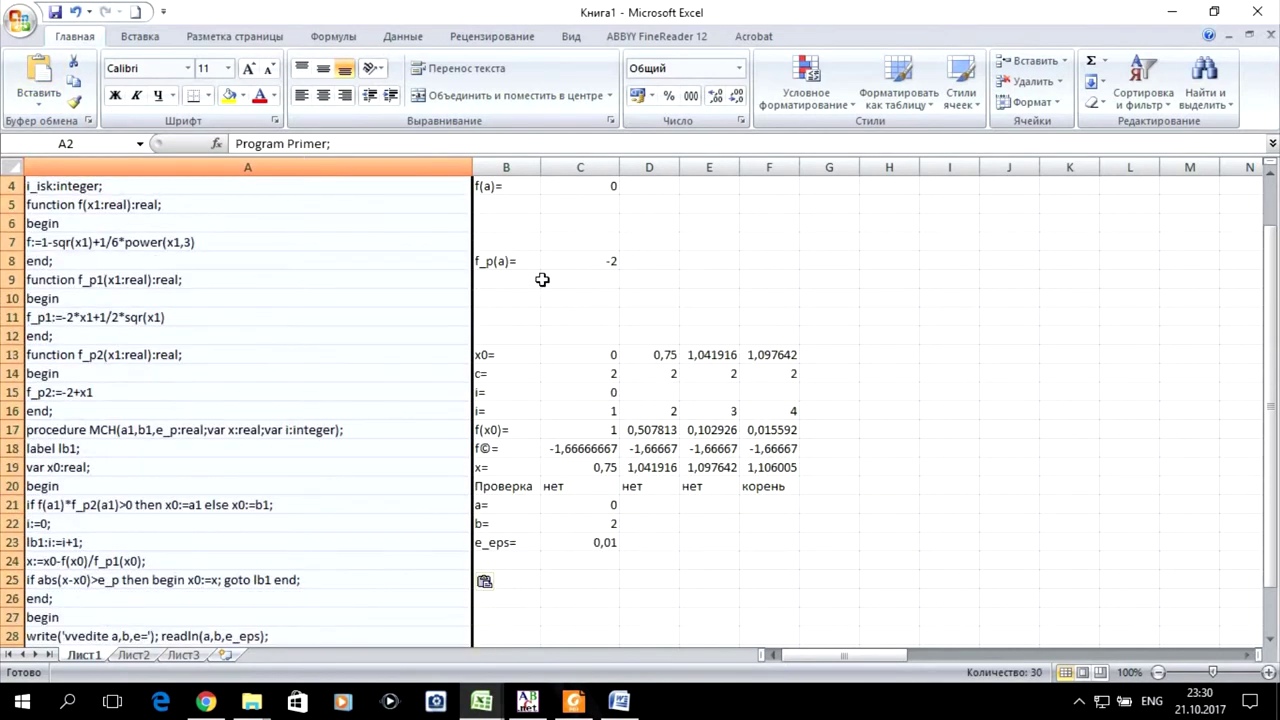
{"action": "double_click", "coordinate": [486, 261]}
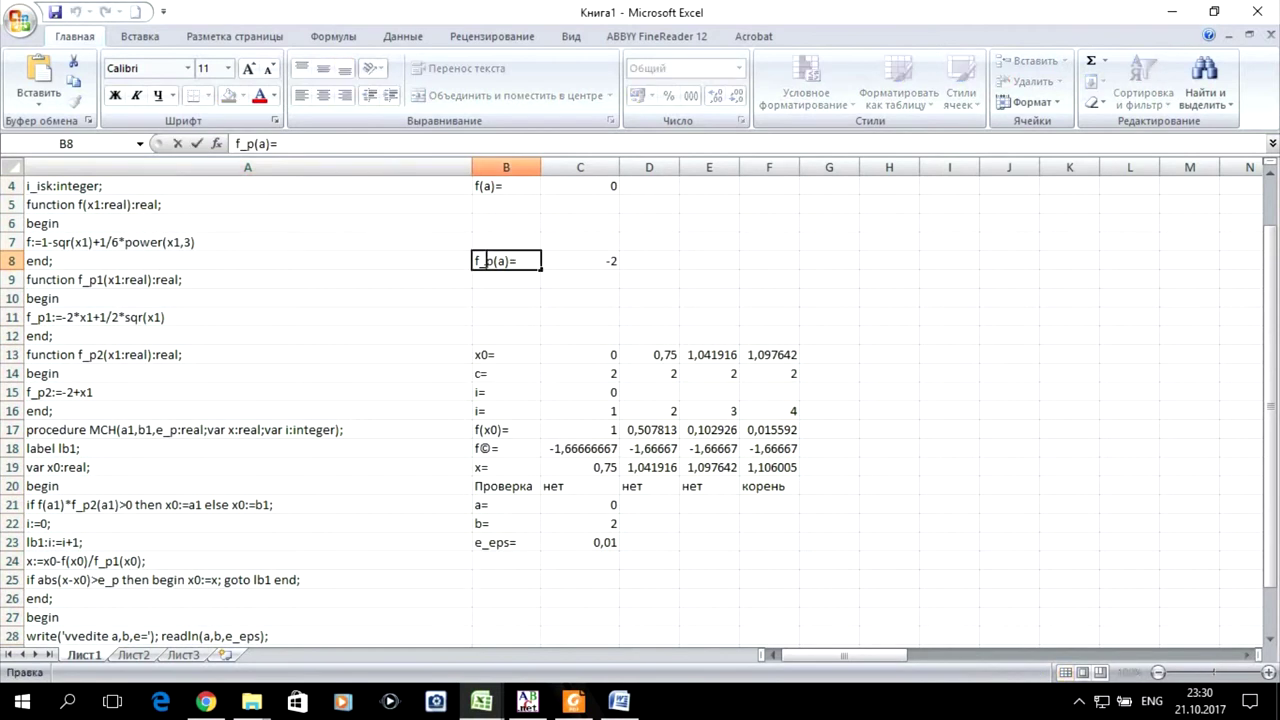
- Rename the B8 label to f_p2(a)= and clear the unneeded c= row
{"action": "type", "text": "2"}
{"action": "left_click", "coordinate": [511, 388]}
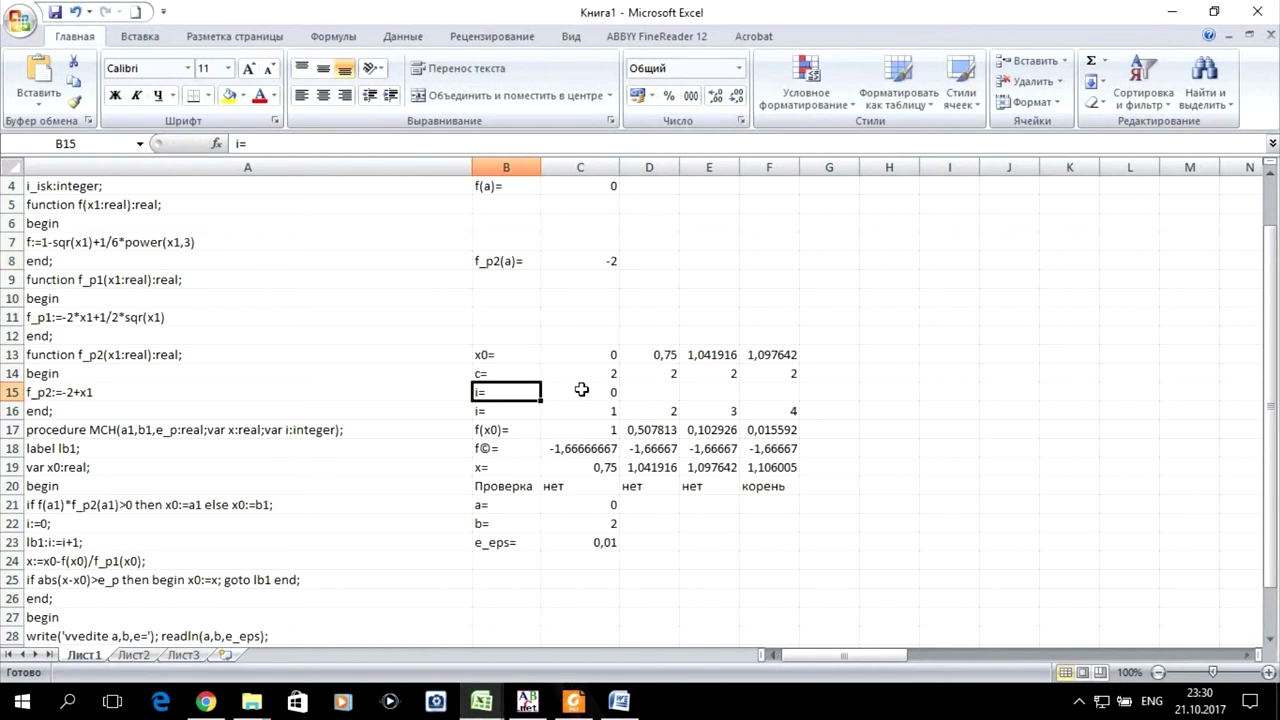
{"action": "left_click_drag", "start_coordinate": [510, 372], "coordinate": [766, 385]}
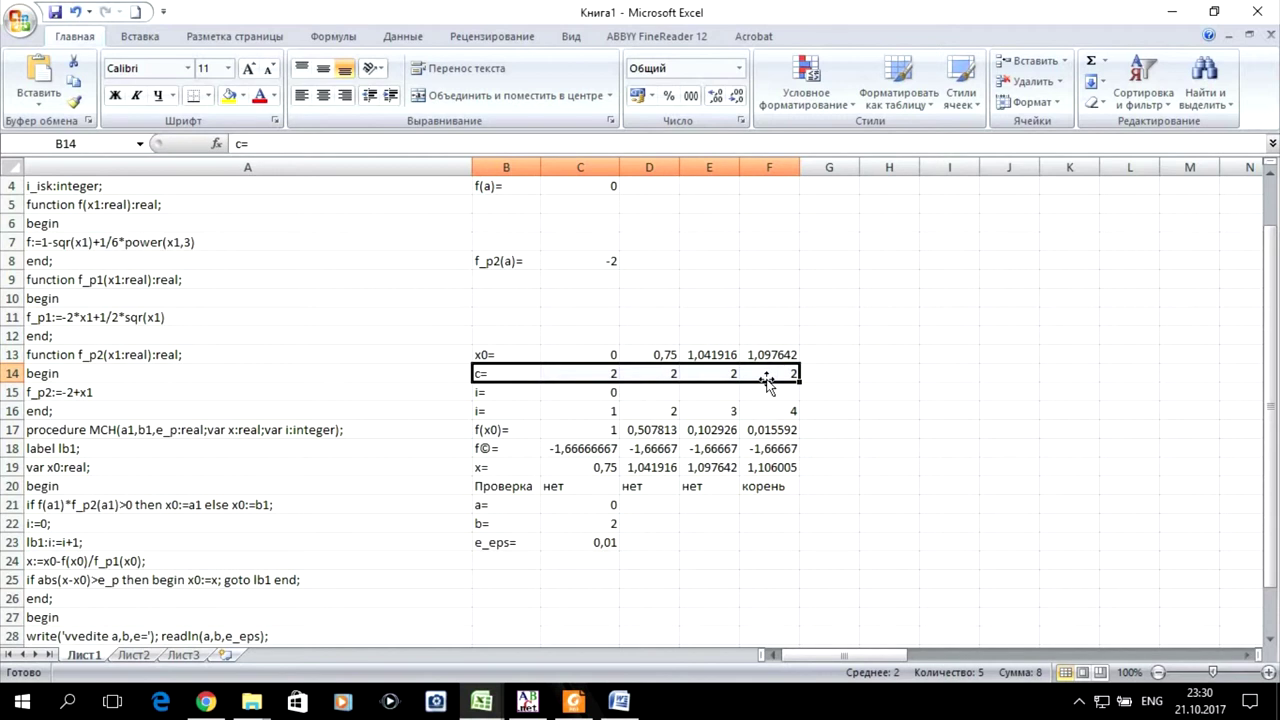
{"action": "key", "text": "Delete"}
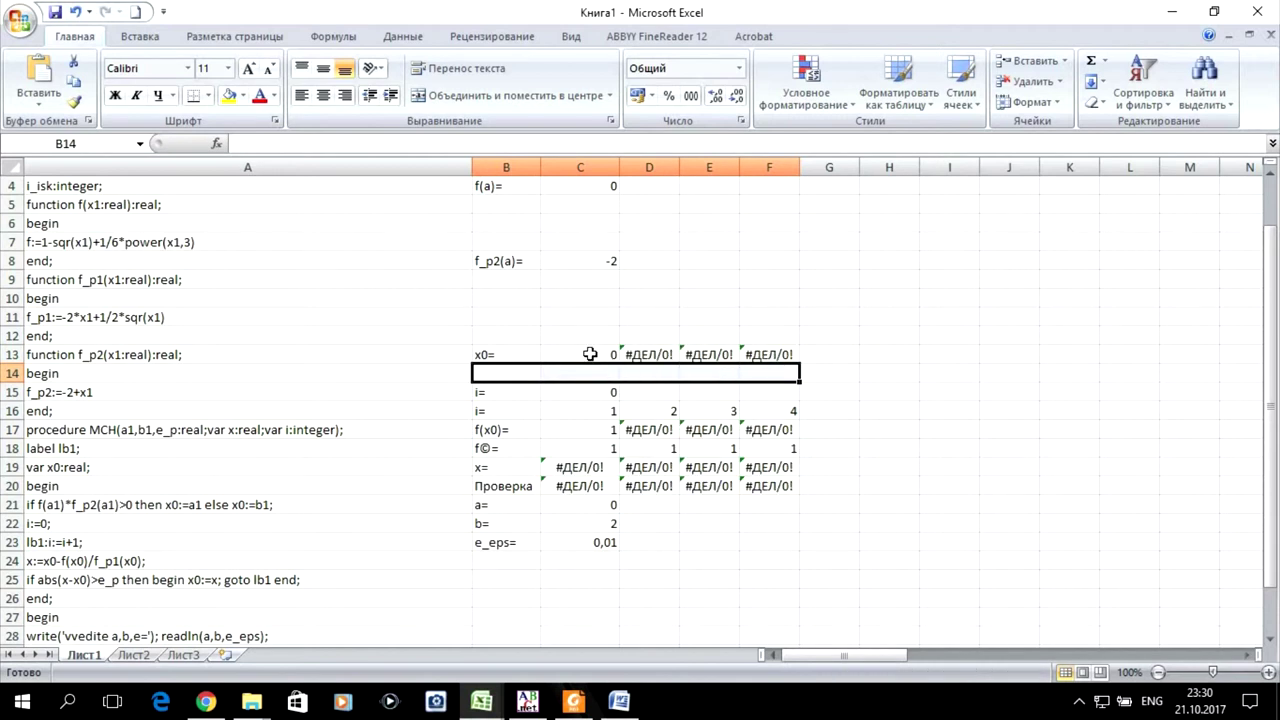
- Change C13's x0 formula to =ЕСЛИ(C4*C8>0;C21;C22)
{"action": "double_click", "coordinate": [590, 354]}
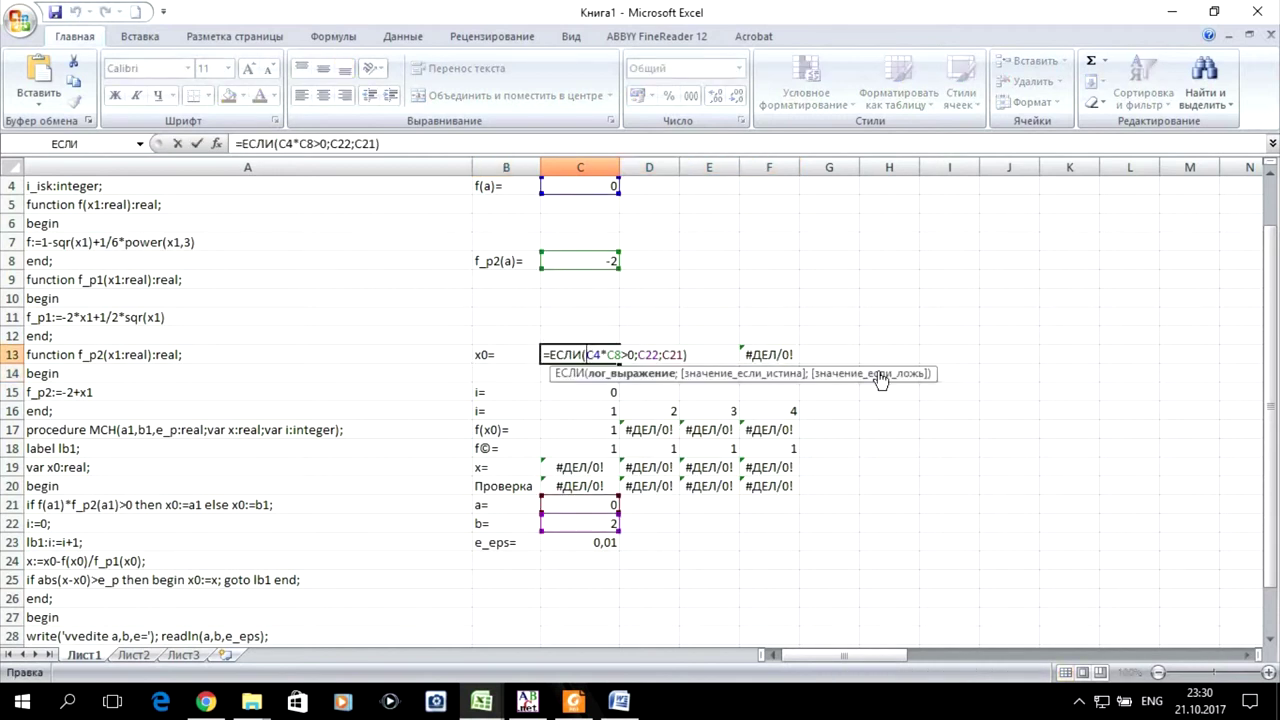
{"action": "scroll", "coordinate": [1028, 392], "scroll_direction": "up", "scroll_amount": 1}
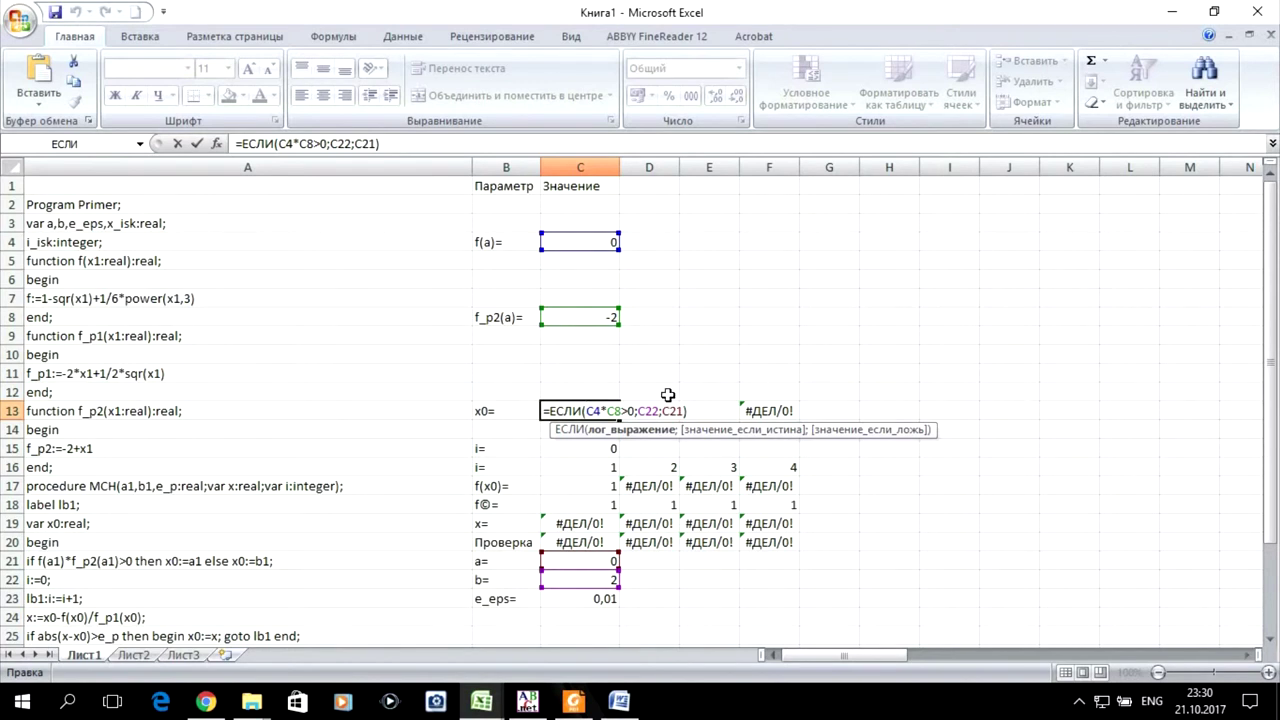
{"action": "left_click_drag", "start_coordinate": [638, 411], "coordinate": [659, 411]}
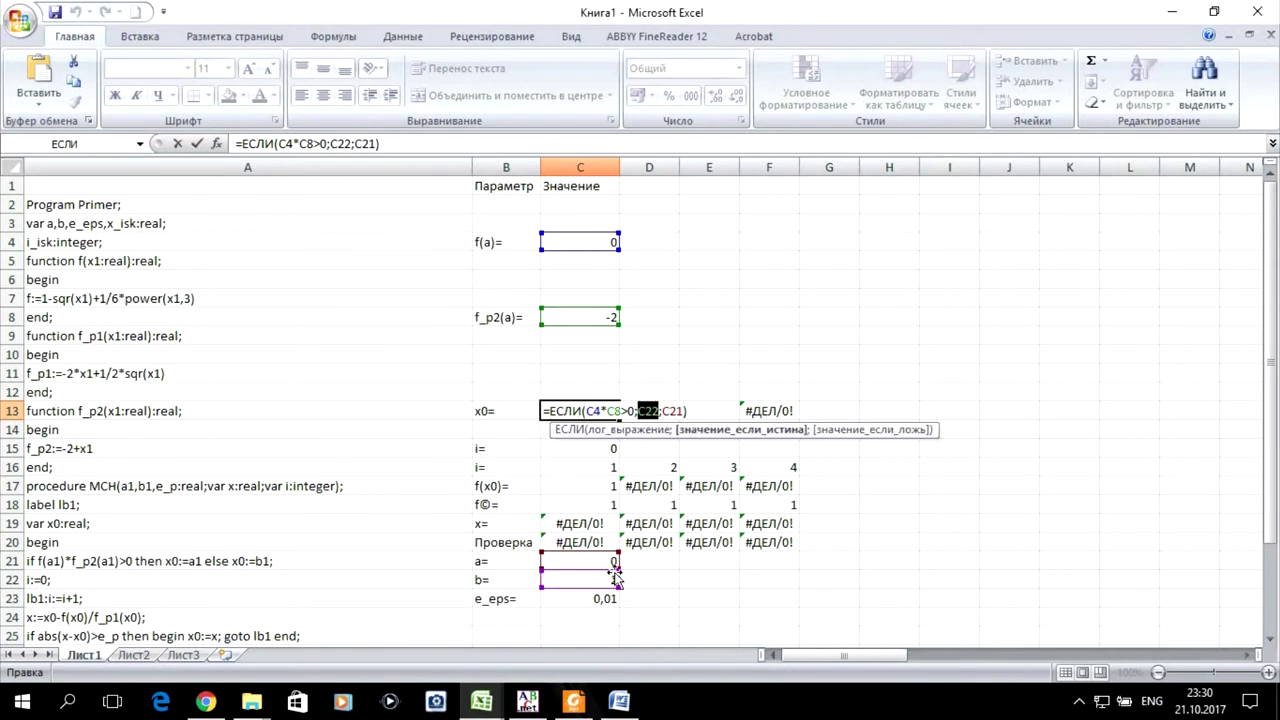
{"action": "left_click", "coordinate": [582, 562]}
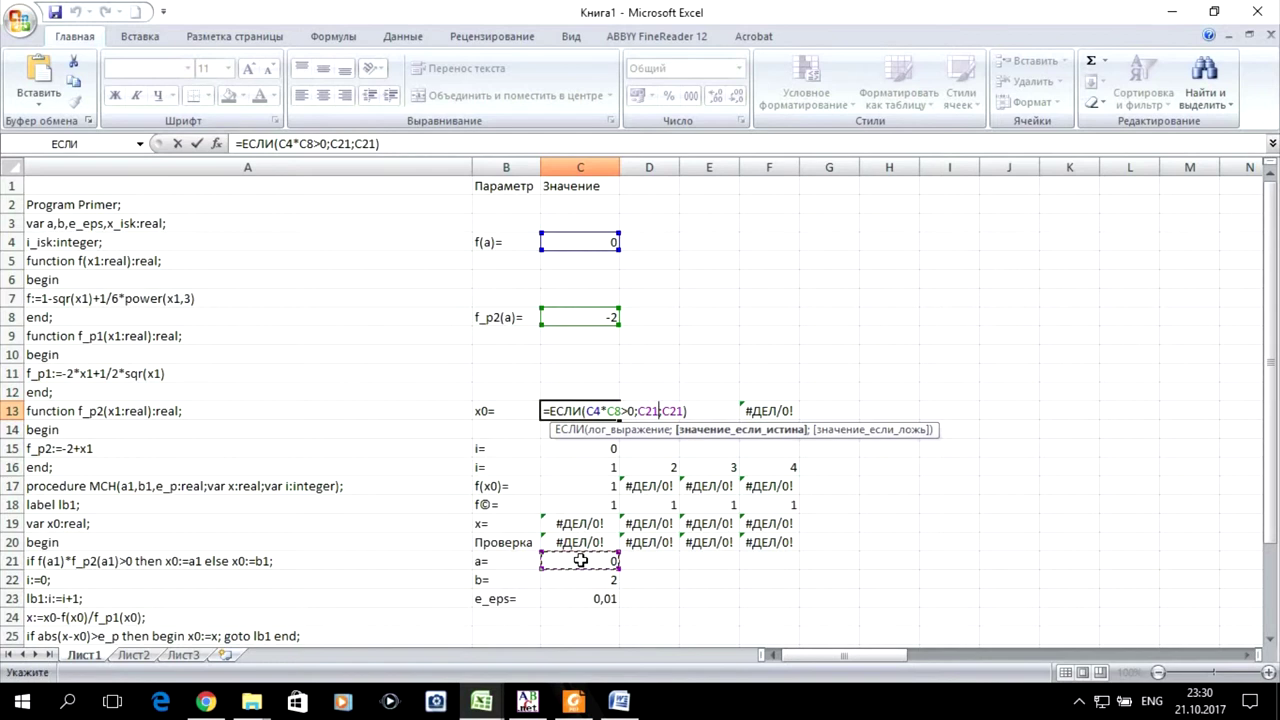
{"action": "left_click", "coordinate": [677, 411]}
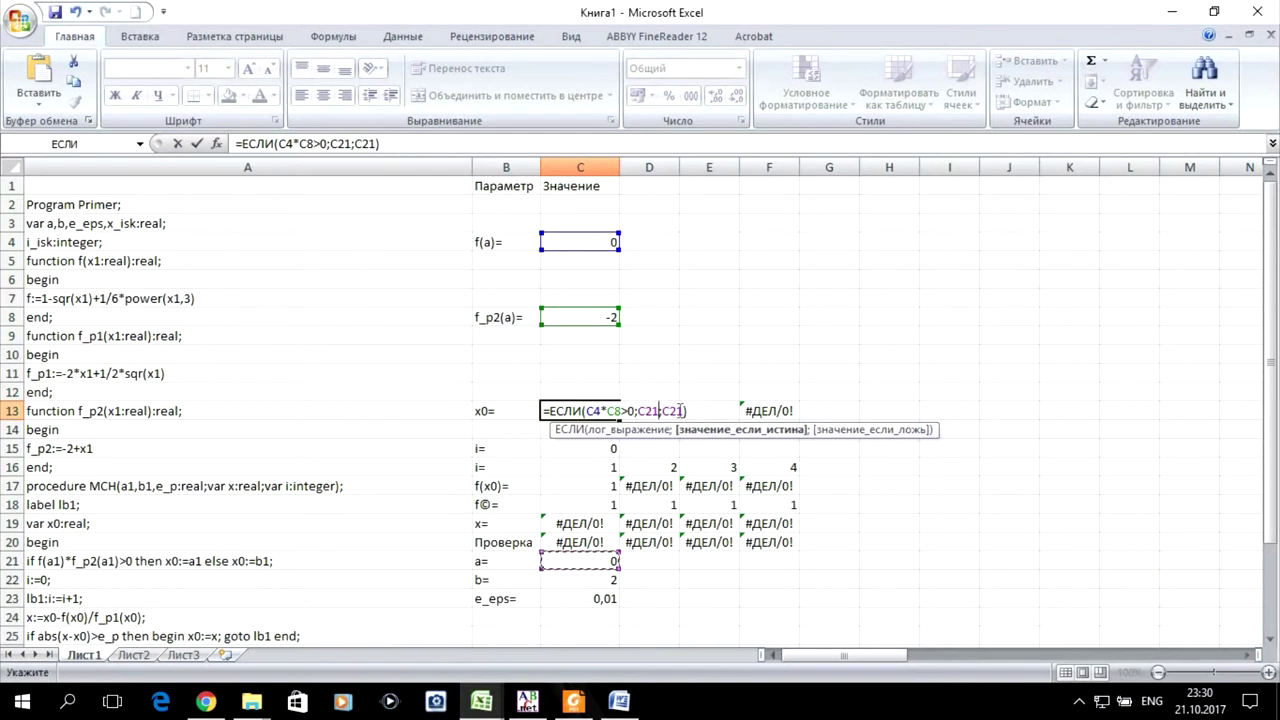
{"action": "key", "text": "BackSpace"}
{"action": "type", "text": "2"}
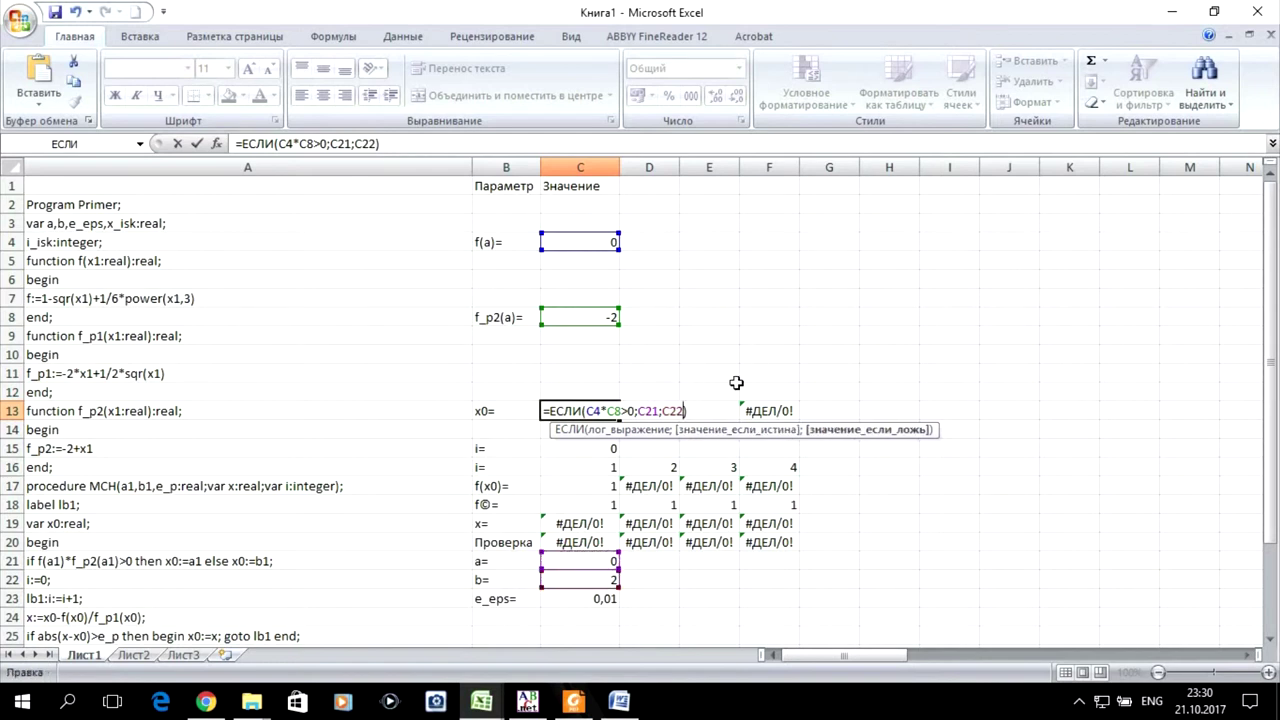
{"action": "key", "text": "Return"}
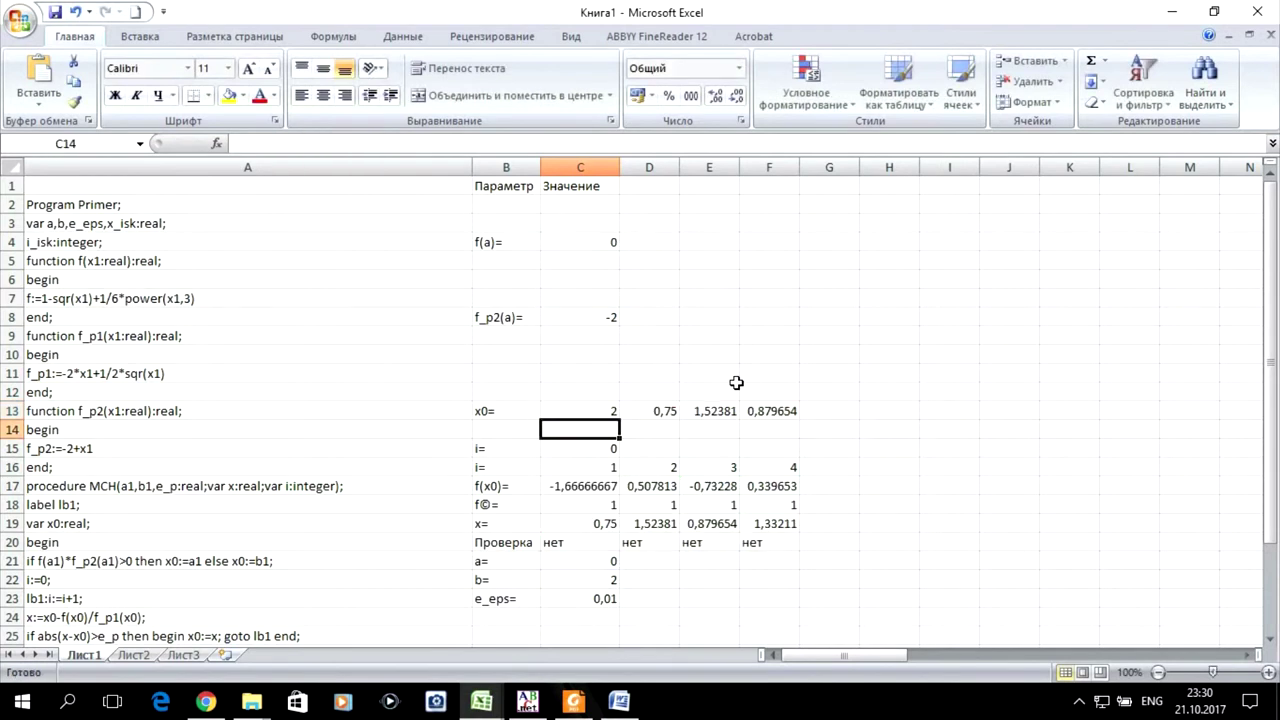
{"action": "scroll", "coordinate": [755, 384], "scroll_direction": "down", "scroll_amount": 1}
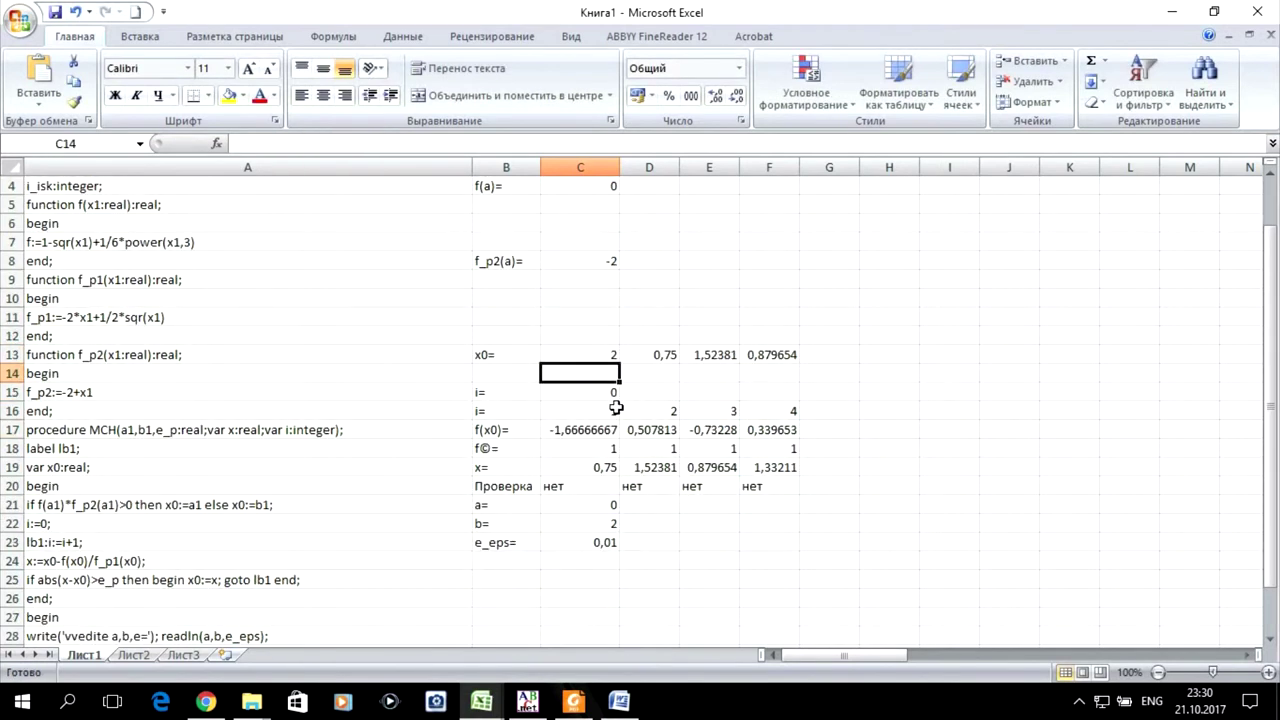
- Relabel row 18 from f© to f_p1= in cell B18
{"action": "left_click", "coordinate": [594, 427]}
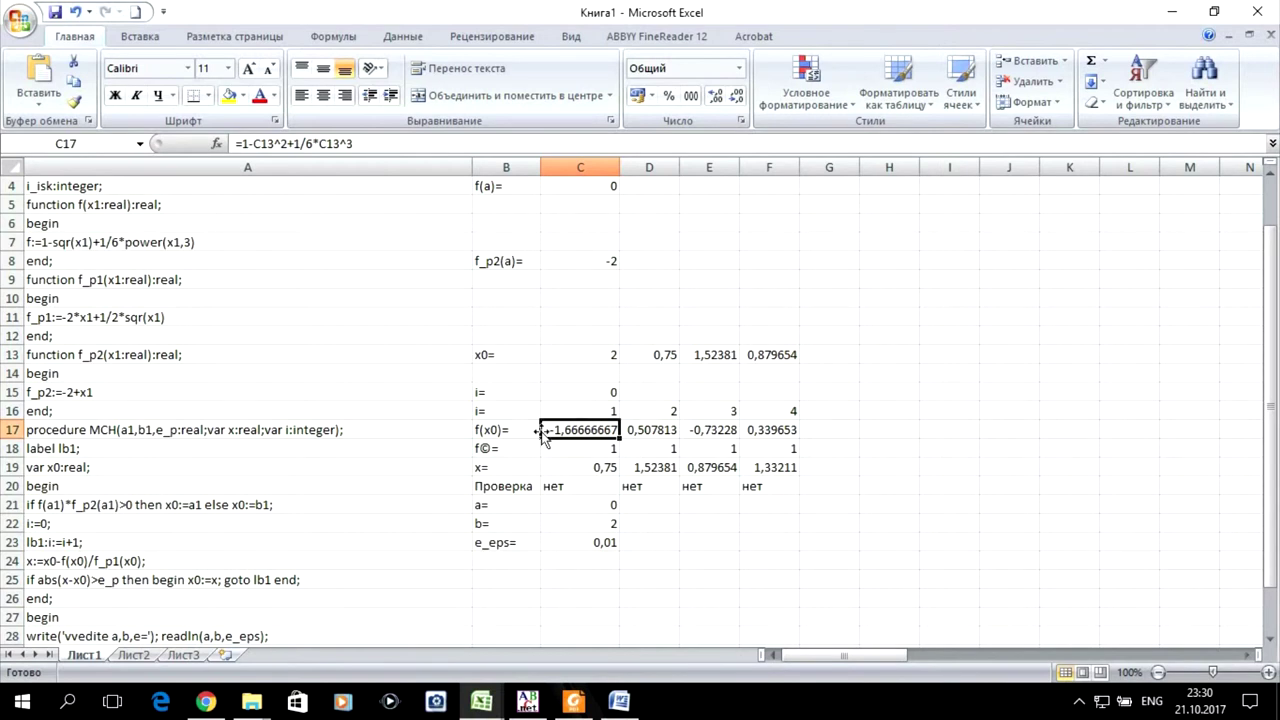
{"action": "double_click", "coordinate": [490, 451]}
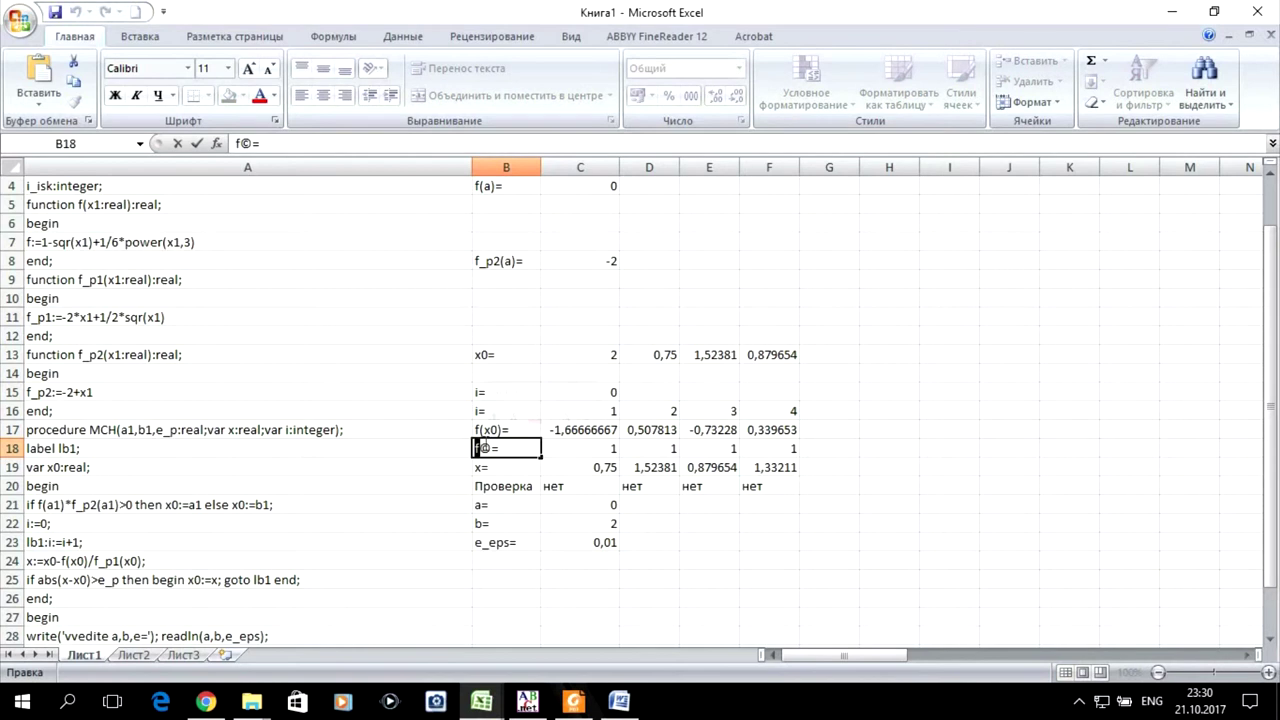
{"action": "key", "text": "BackSpace"}
{"action": "type", "text": "_p1"}
{"action": "left_click", "coordinate": [555, 446]}
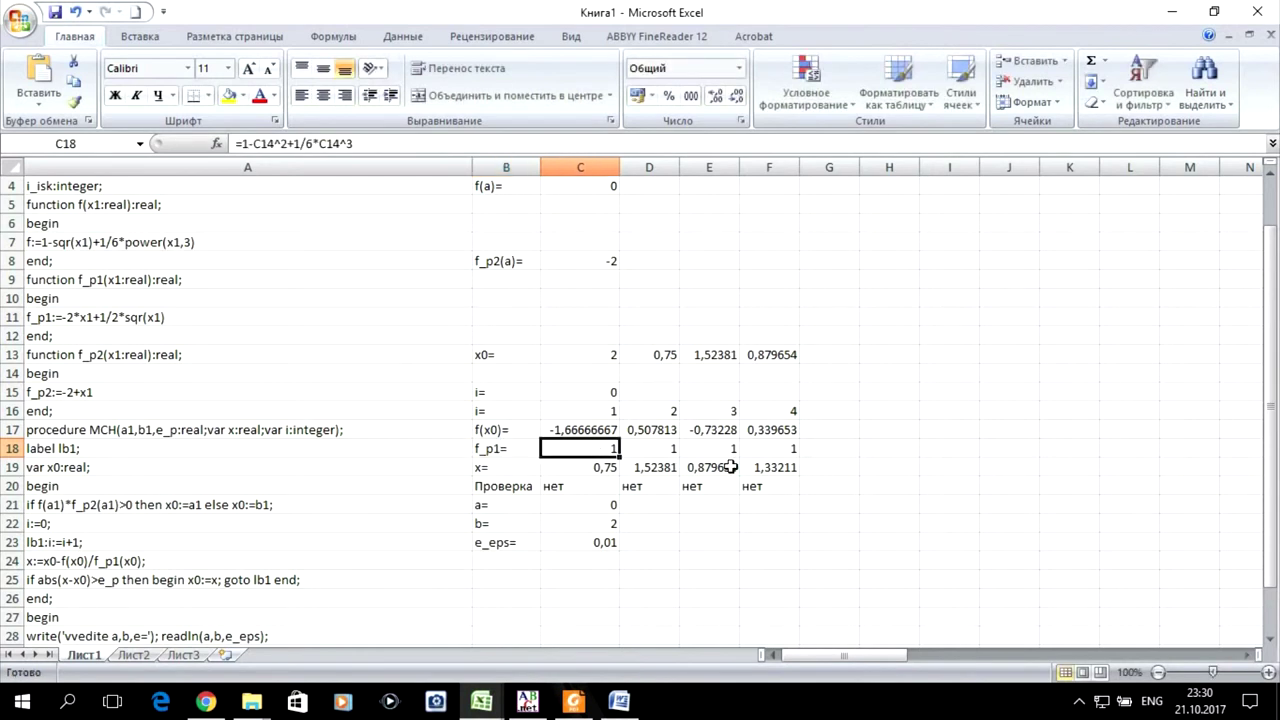
- Start rewriting C18's formula, changing its leading coefficient to -2*
{"action": "scroll", "coordinate": [731, 466], "scroll_direction": "up", "scroll_amount": 1}
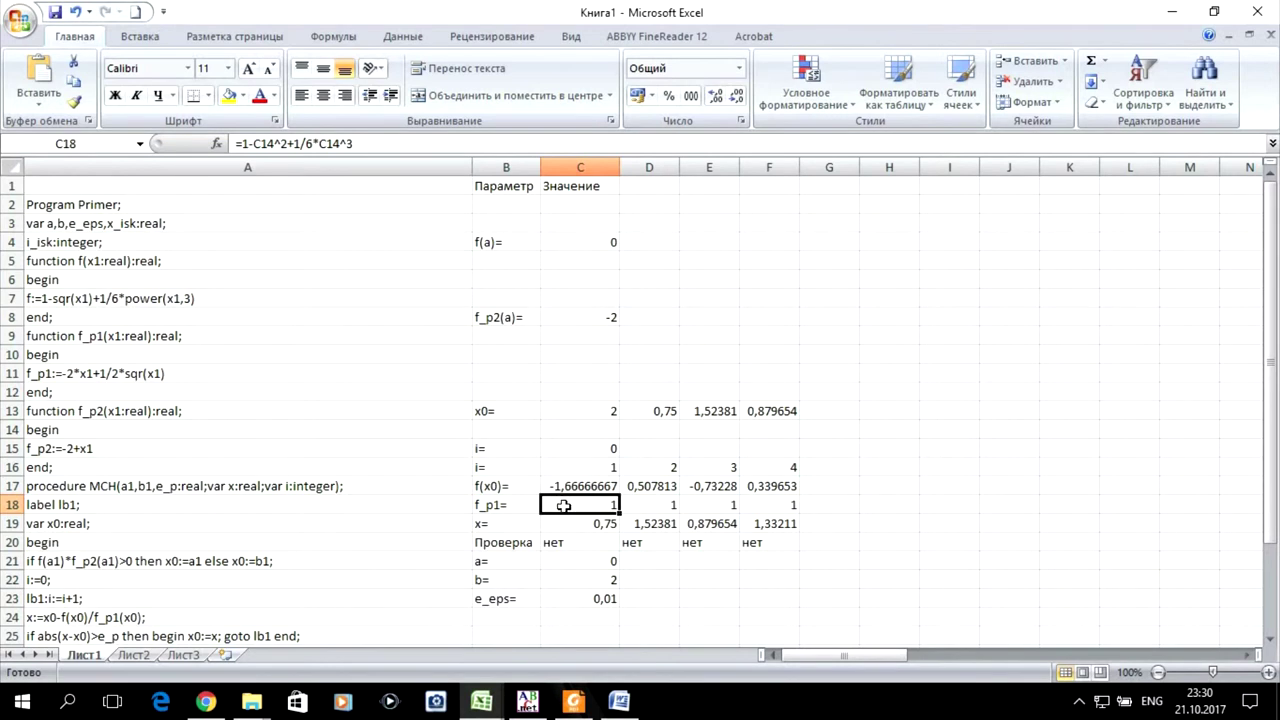
{"action": "double_click", "coordinate": [576, 508]}
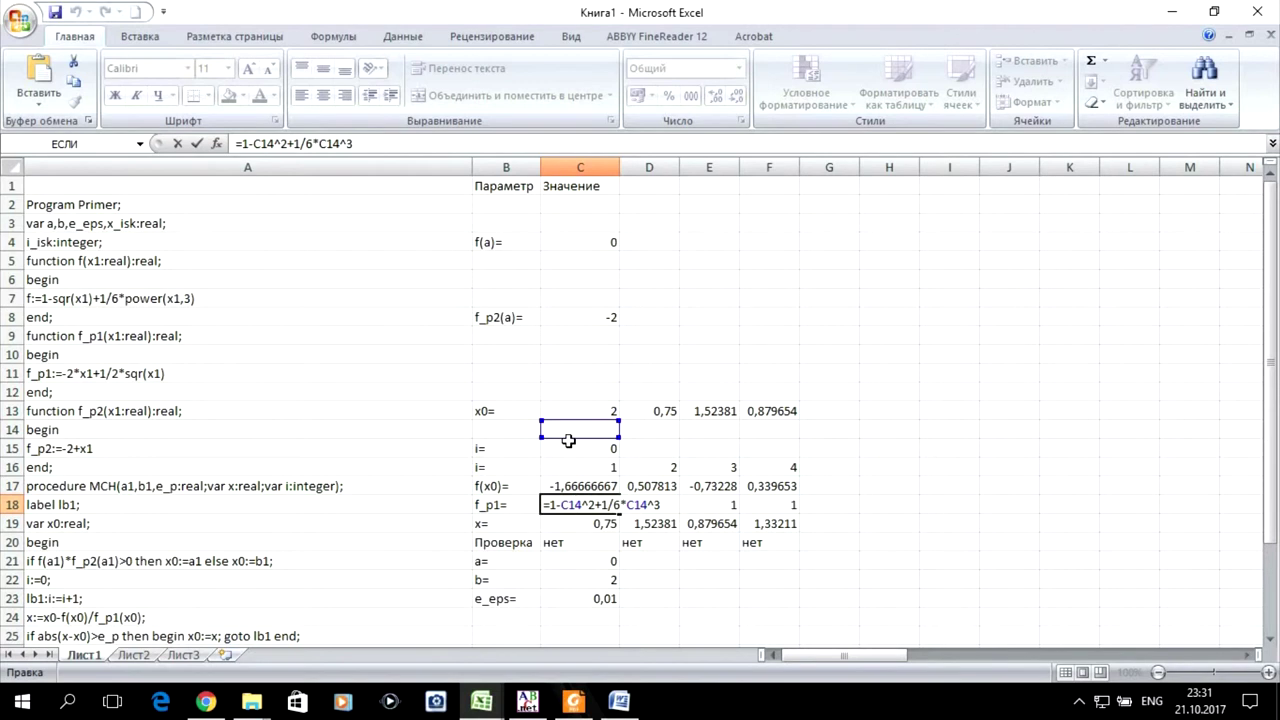
{"action": "left_click_drag", "start_coordinate": [581, 430], "coordinate": [576, 414]}
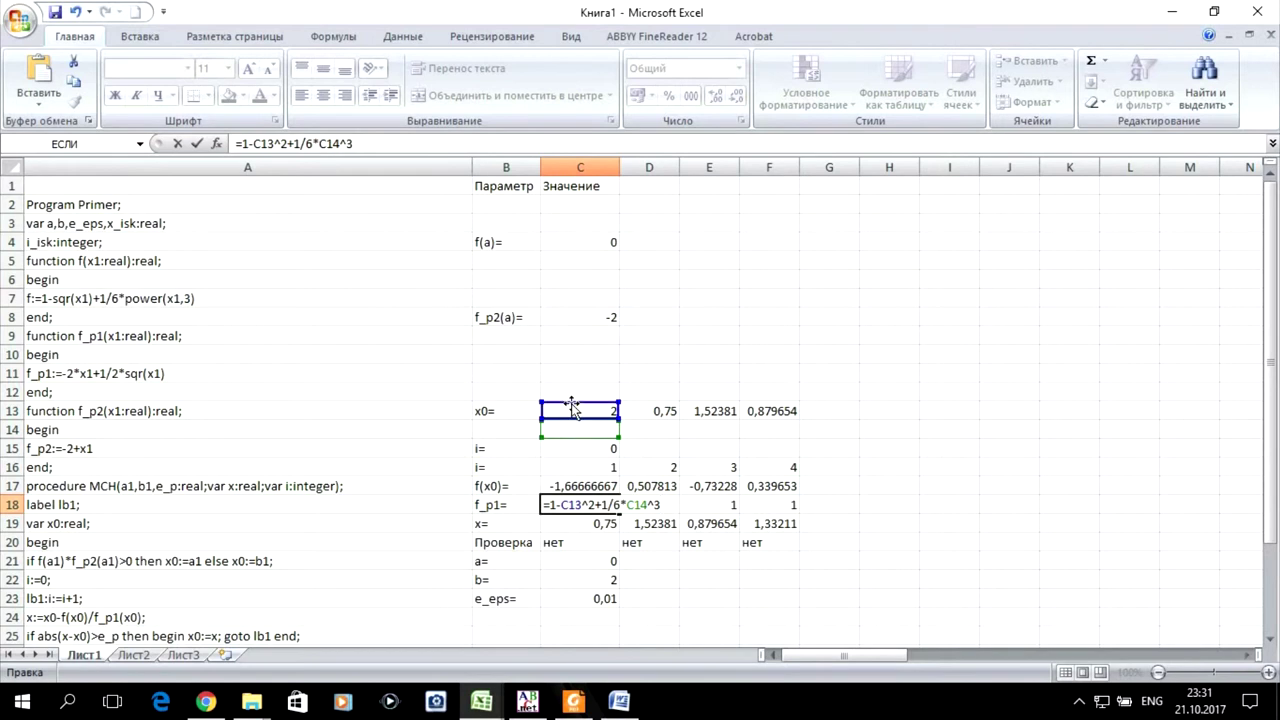
{"action": "left_click_drag", "start_coordinate": [571, 412], "coordinate": [575, 431]}
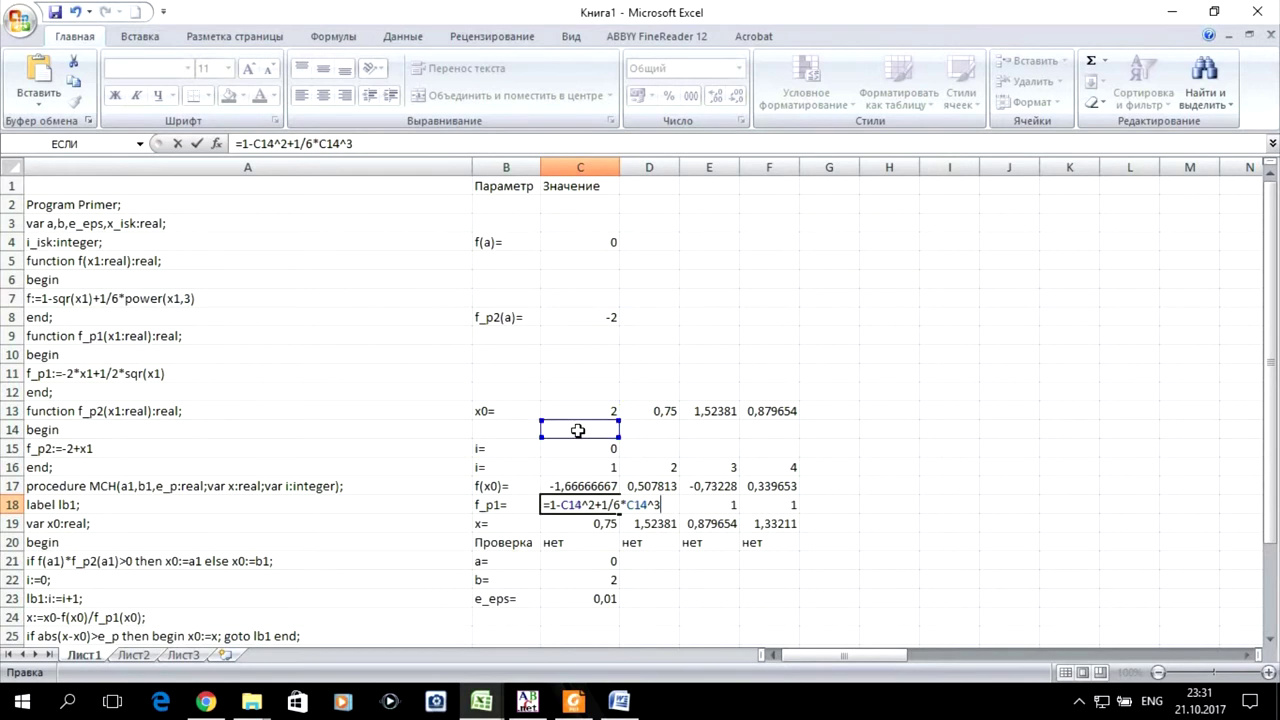
{"action": "left_click", "coordinate": [564, 507]}
{"action": "key", "text": "BackSpace"}
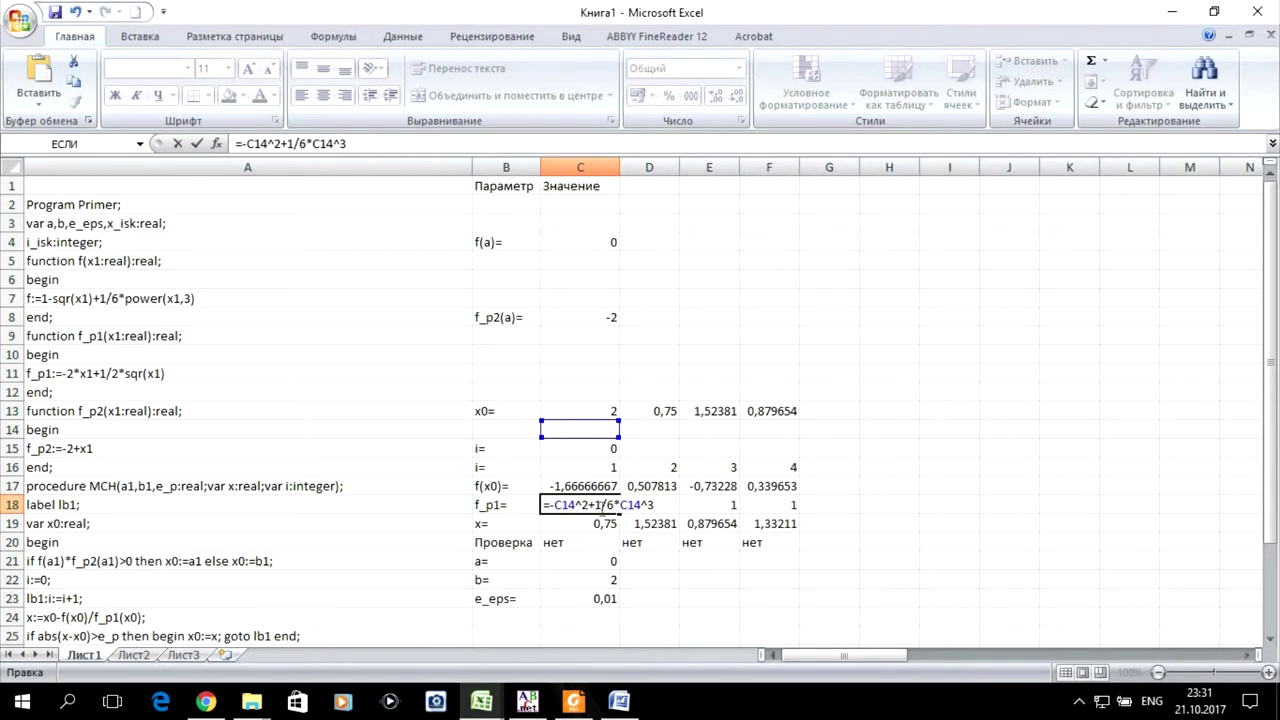
{"action": "type", "text": "2*"}
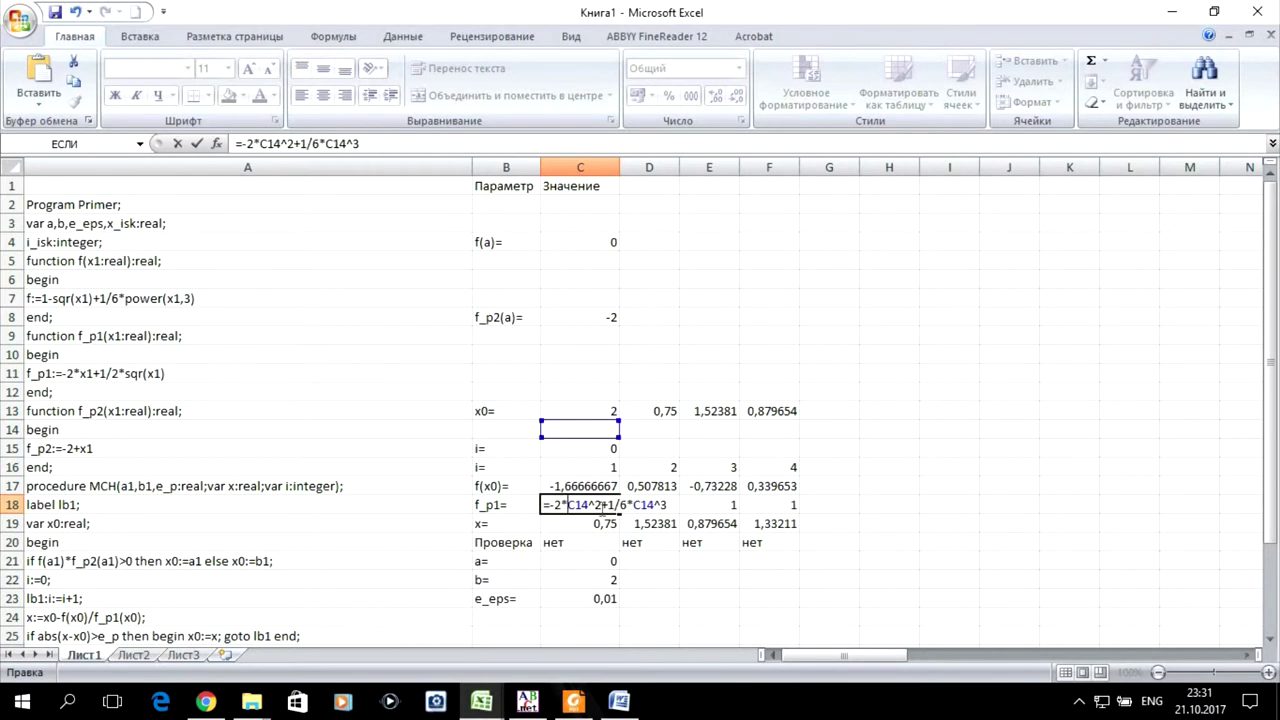
- Replace the C14 references with C13 and 1/6 with 1/2, confirming C18's derivative formula
{"action": "left_click_drag", "start_coordinate": [568, 505], "coordinate": [603, 505]}
{"action": "left_click", "coordinate": [564, 410]}
{"action": "key", "text": "Right"}
{"action": "key", "text": "Right"}
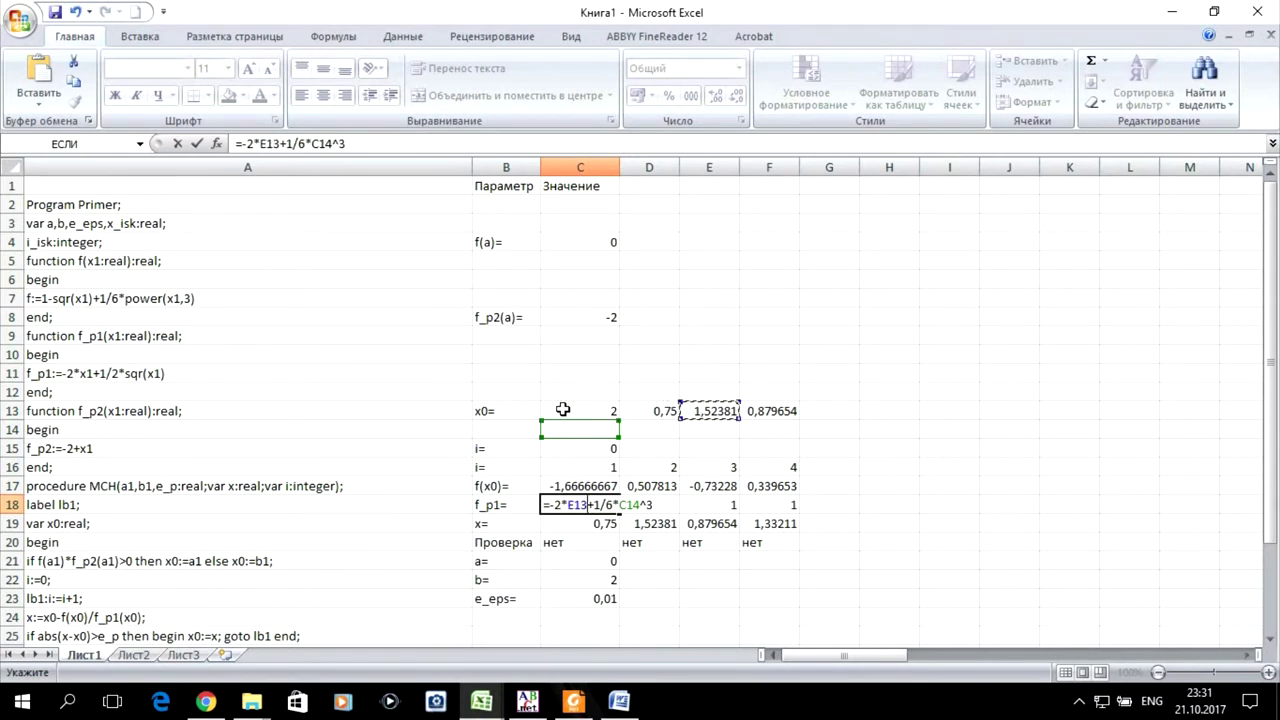
{"action": "key", "text": "Right"}
{"action": "key", "text": "Left"}
{"action": "key", "text": "Left"}
{"action": "key", "text": "Left"}
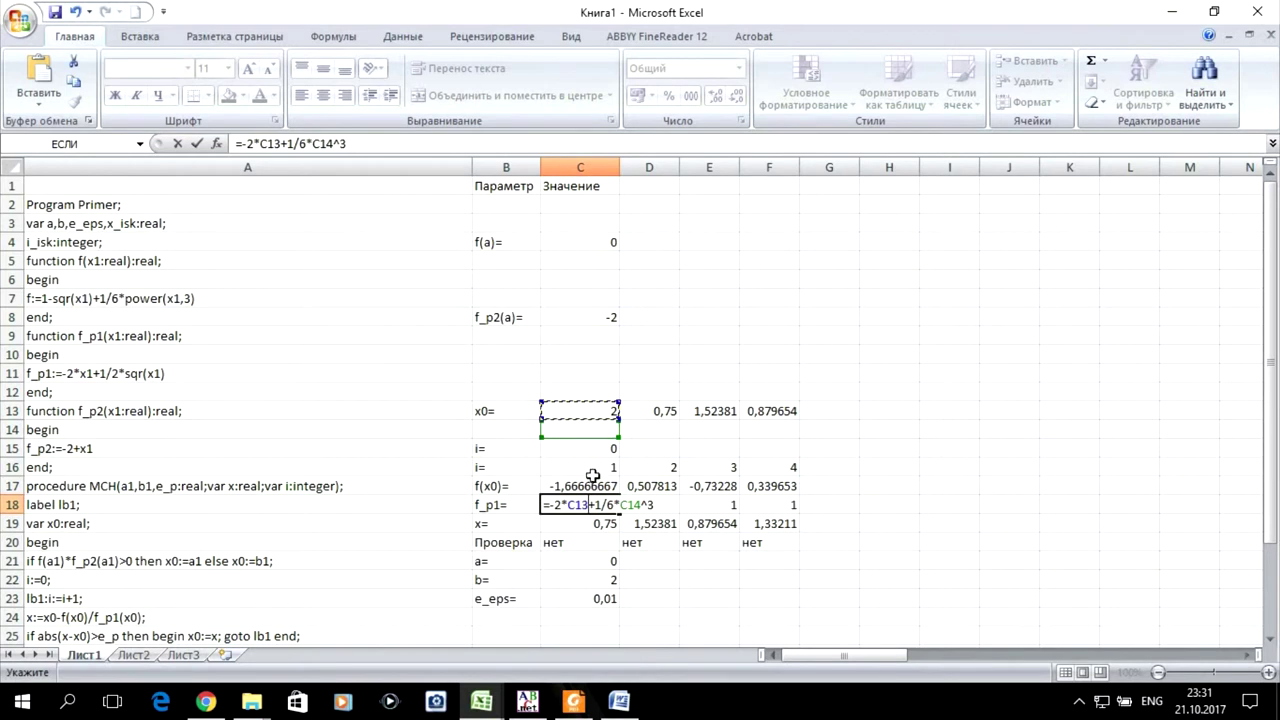
{"action": "left_click", "coordinate": [620, 505]}
{"action": "key", "text": "Delete"}
{"action": "type", "text": "2"}
{"action": "left_click_drag", "start_coordinate": [622, 505], "coordinate": [638, 505]}
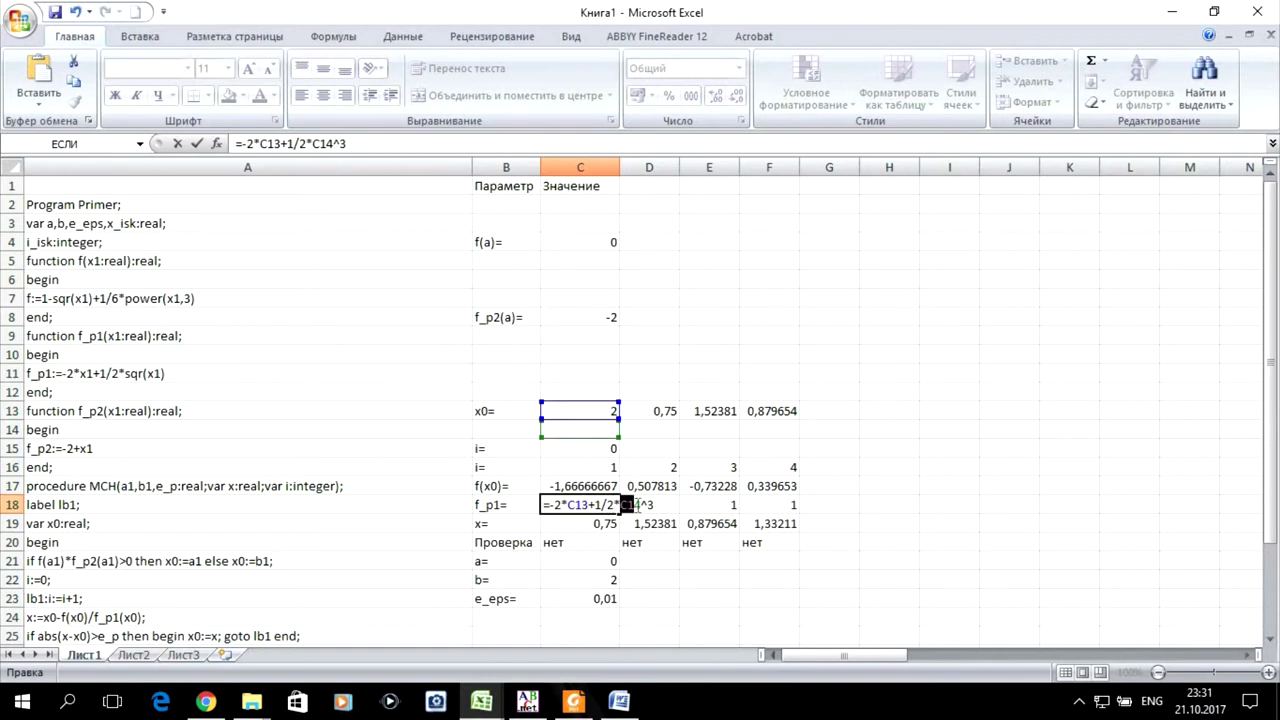
{"action": "left_click", "coordinate": [602, 408]}
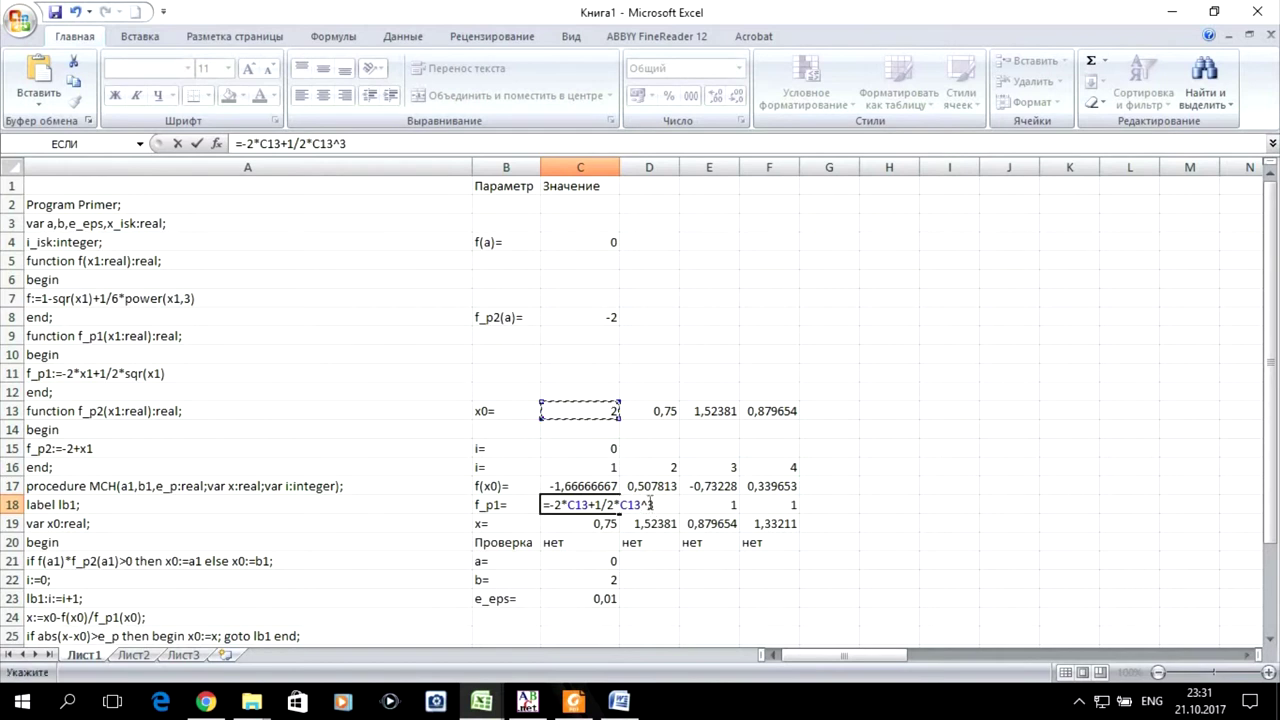
{"action": "double_click", "coordinate": [652, 504]}
{"action": "key", "text": "Return"}
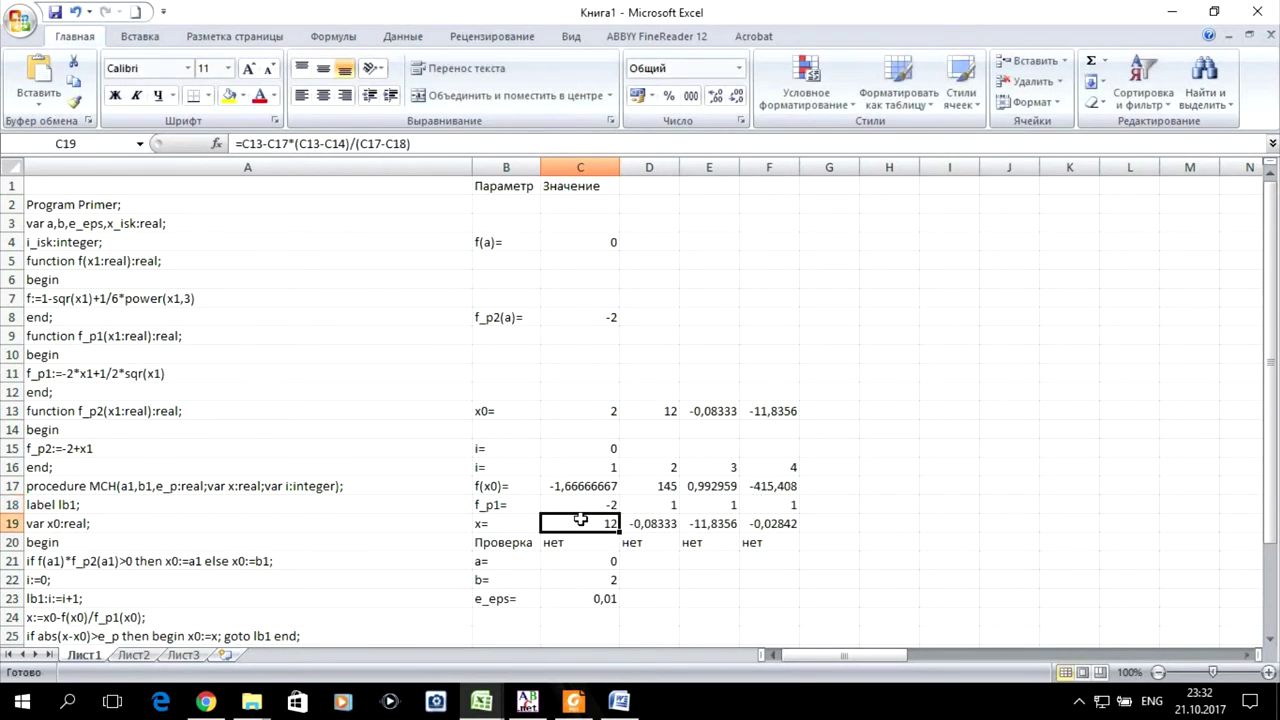
- Rewrite C19 as =C13-C17/C18 by dropping the *(C13-C14) and (C17-C18) parts
{"action": "double_click", "coordinate": [581, 523]}
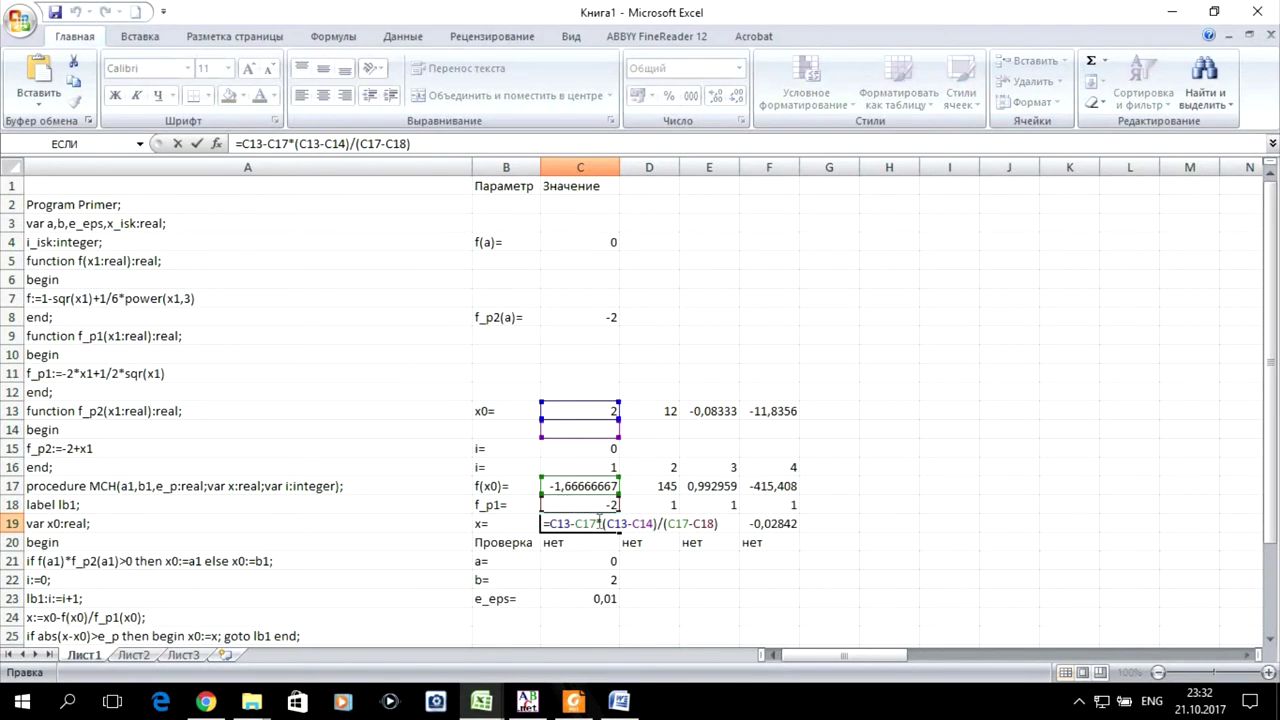
{"action": "left_click_drag", "start_coordinate": [600, 523], "coordinate": [657, 523]}
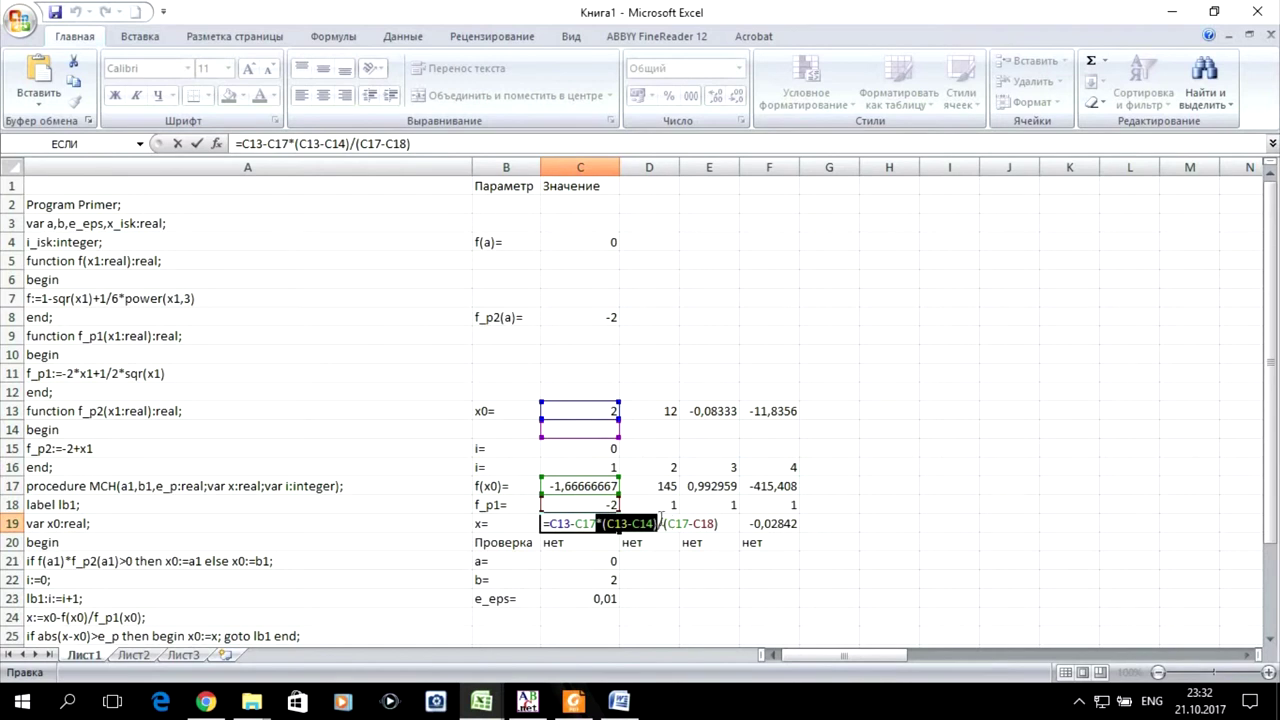
{"action": "key", "text": "Delete"}
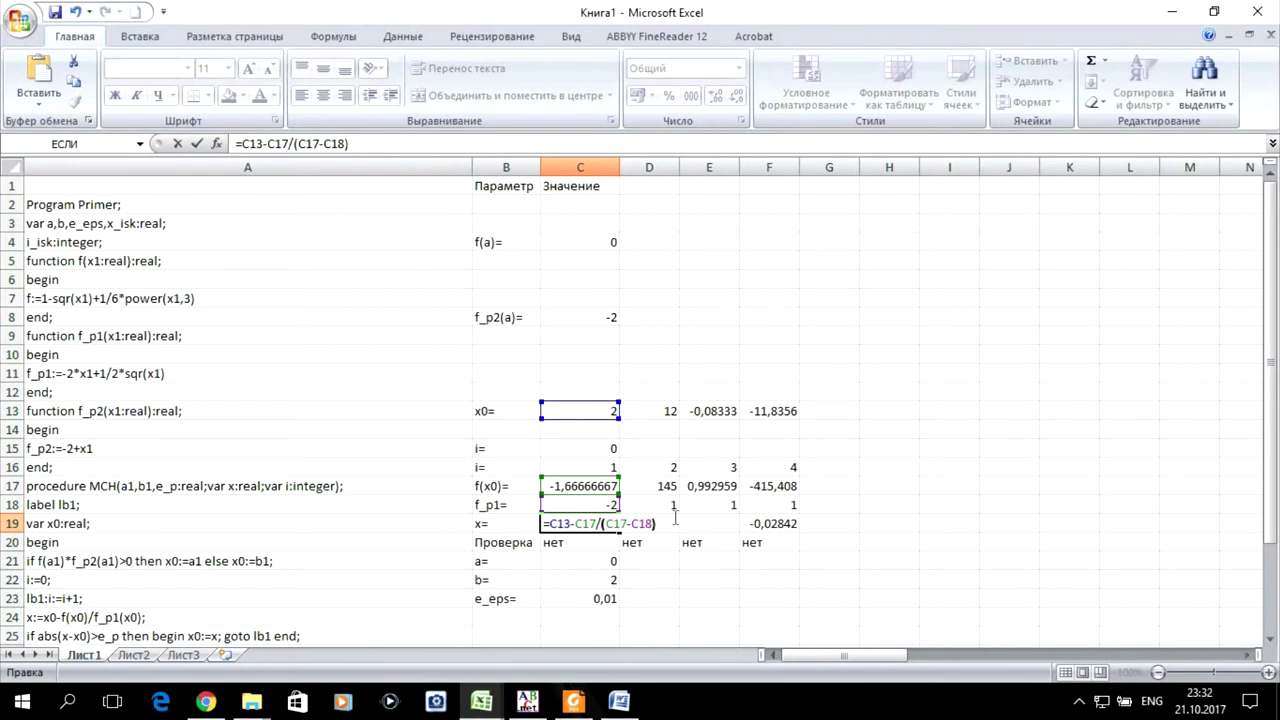
{"action": "key", "text": "Delete"}
{"action": "key", "text": "Delete"}
{"action": "key", "text": "Delete"}
{"action": "key", "text": "Delete"}
{"action": "key", "text": "Delete"}
{"action": "key", "text": "Delete"}
{"action": "key", "text": "Delete"}
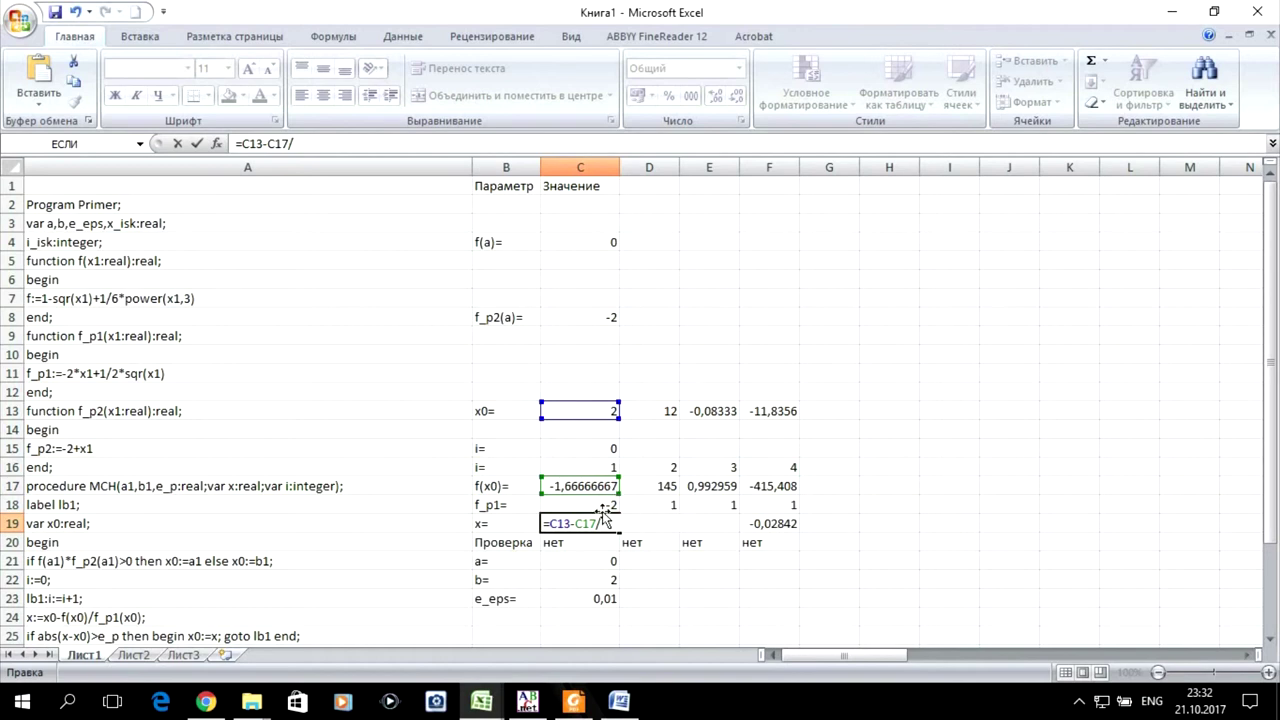
{"action": "left_click", "coordinate": [600, 504]}
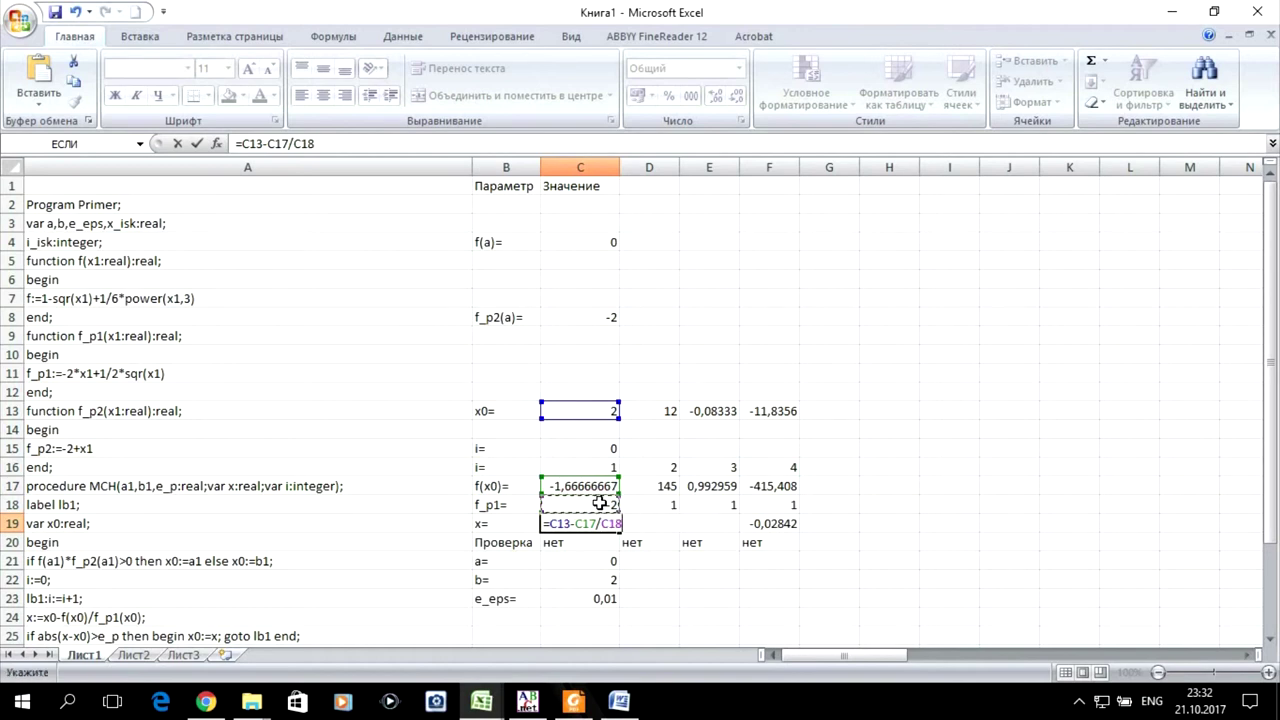
{"action": "key", "text": "Return"}
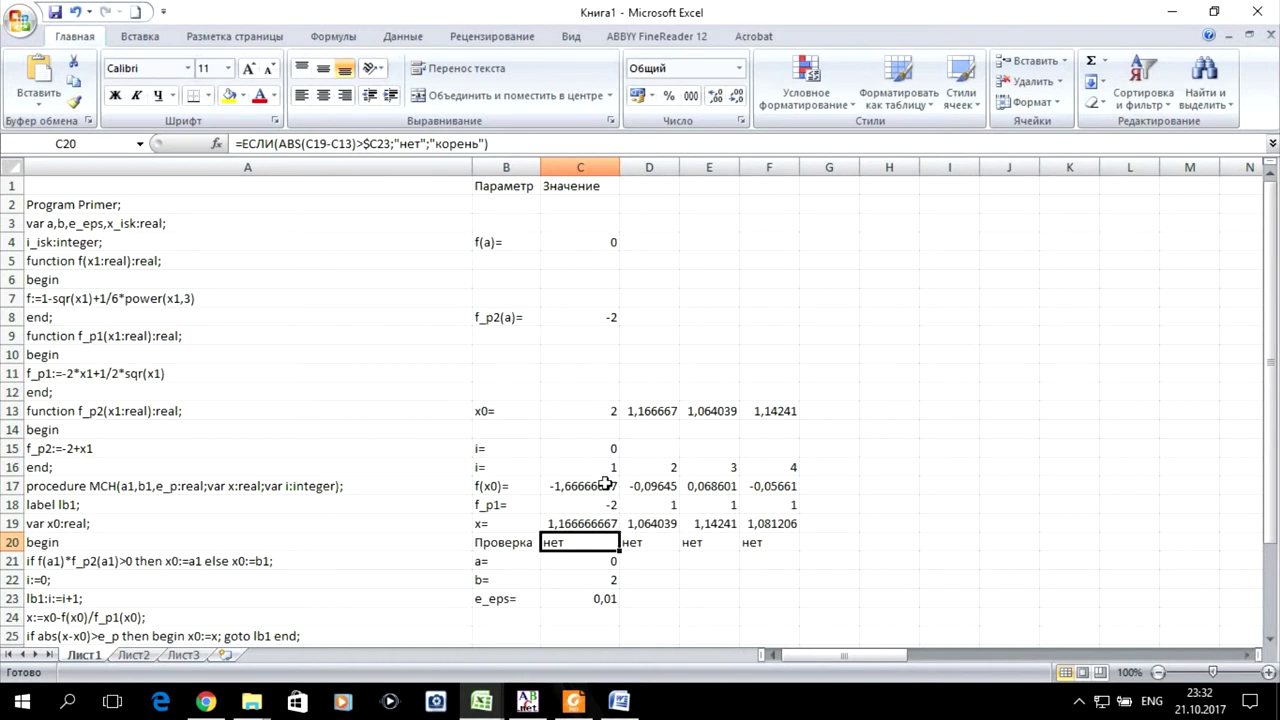
- Check the f(x0) formulas in C17 and D17 and the derivative in C18
{"action": "left_click", "coordinate": [607, 484]}
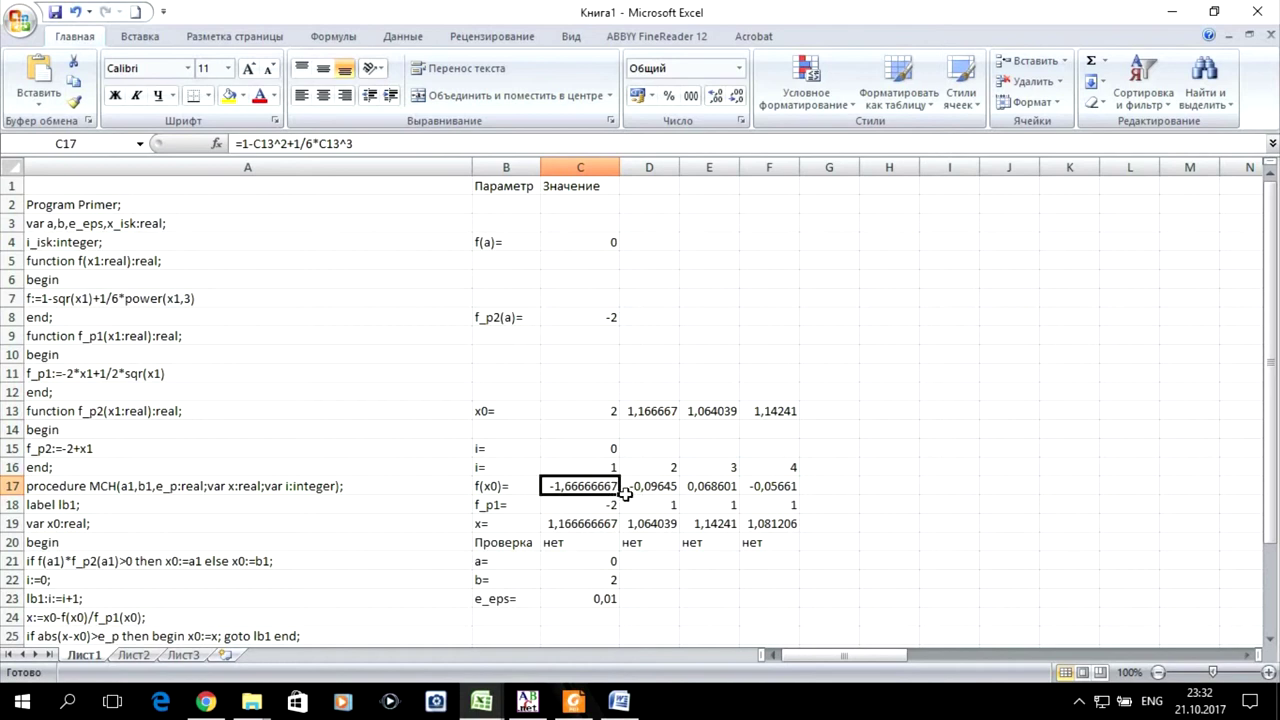
{"action": "left_click", "coordinate": [650, 496]}
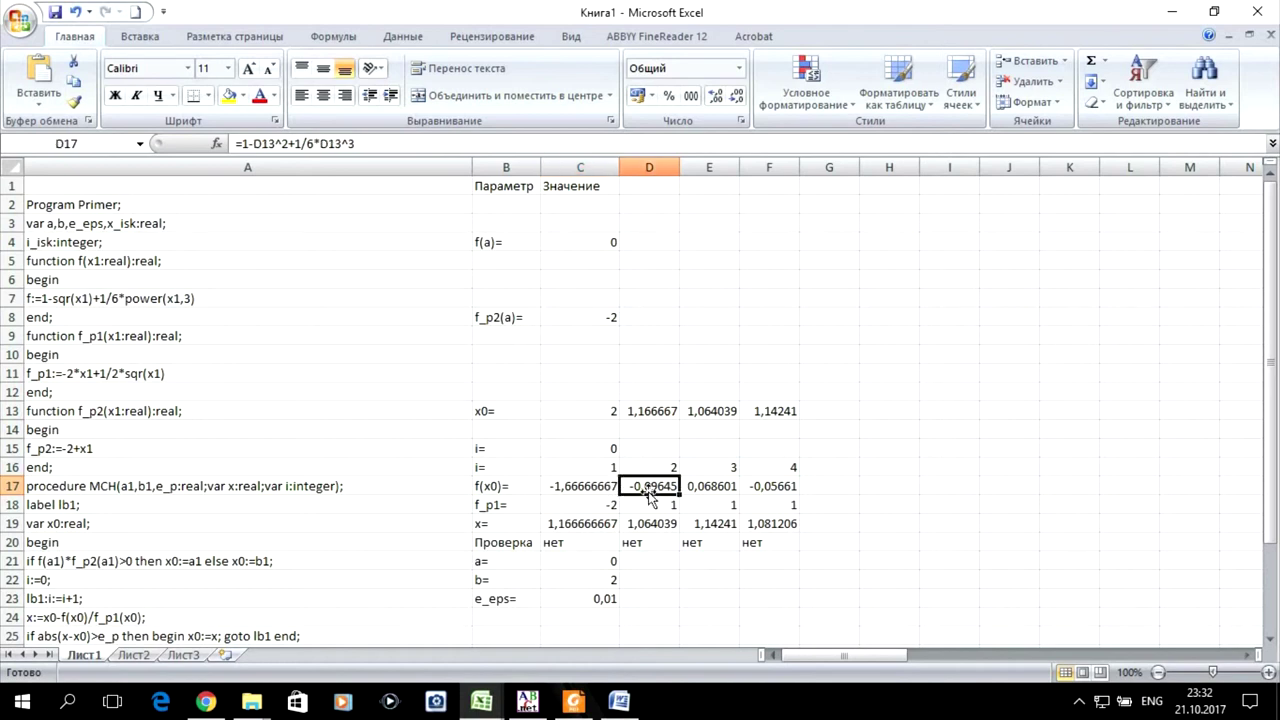
{"action": "left_click", "coordinate": [585, 508]}
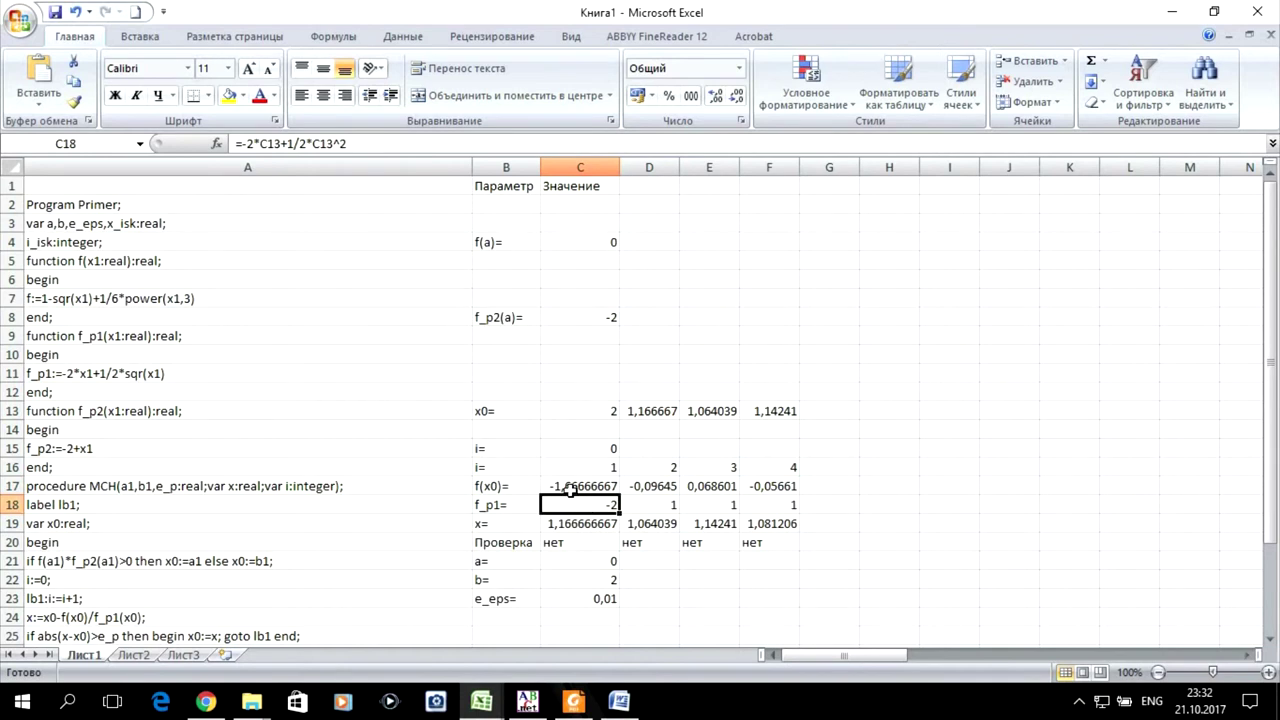
{"action": "double_click", "coordinate": [568, 486]}
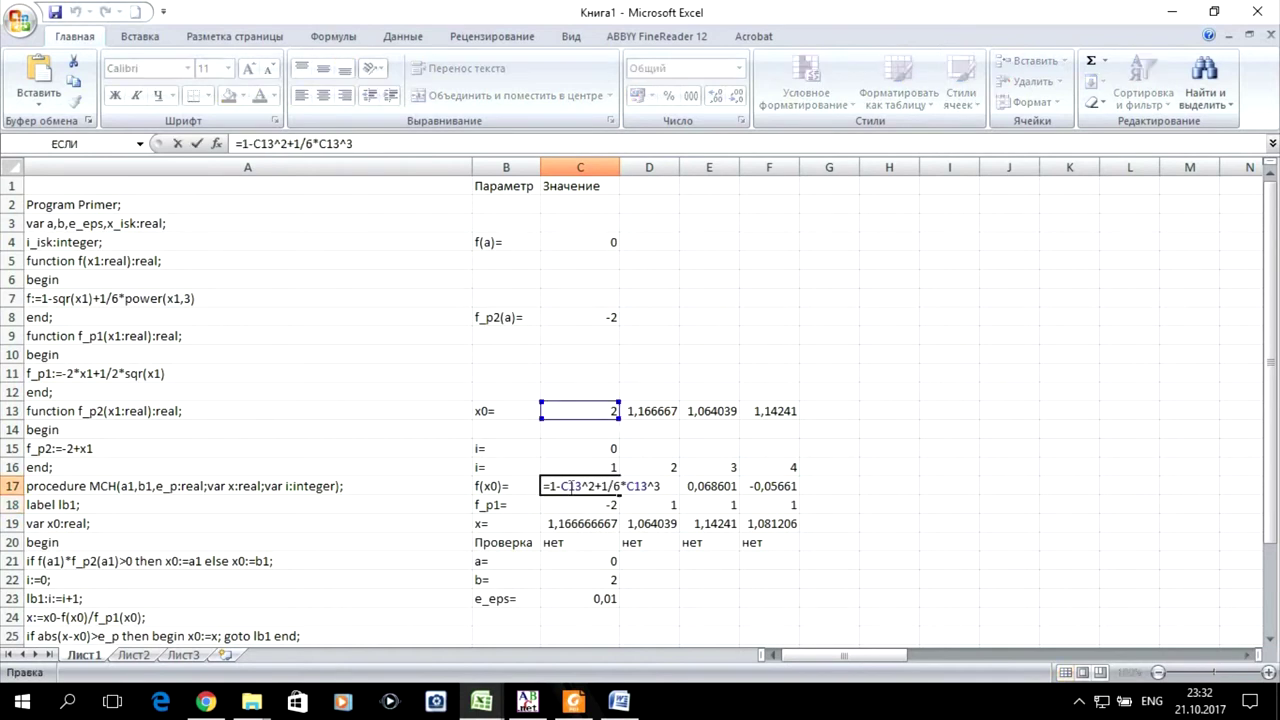
{"action": "key", "text": "Escape"}
- Fill the derivative row 18 and x row 19 across to column F
{"action": "left_click", "coordinate": [576, 506]}
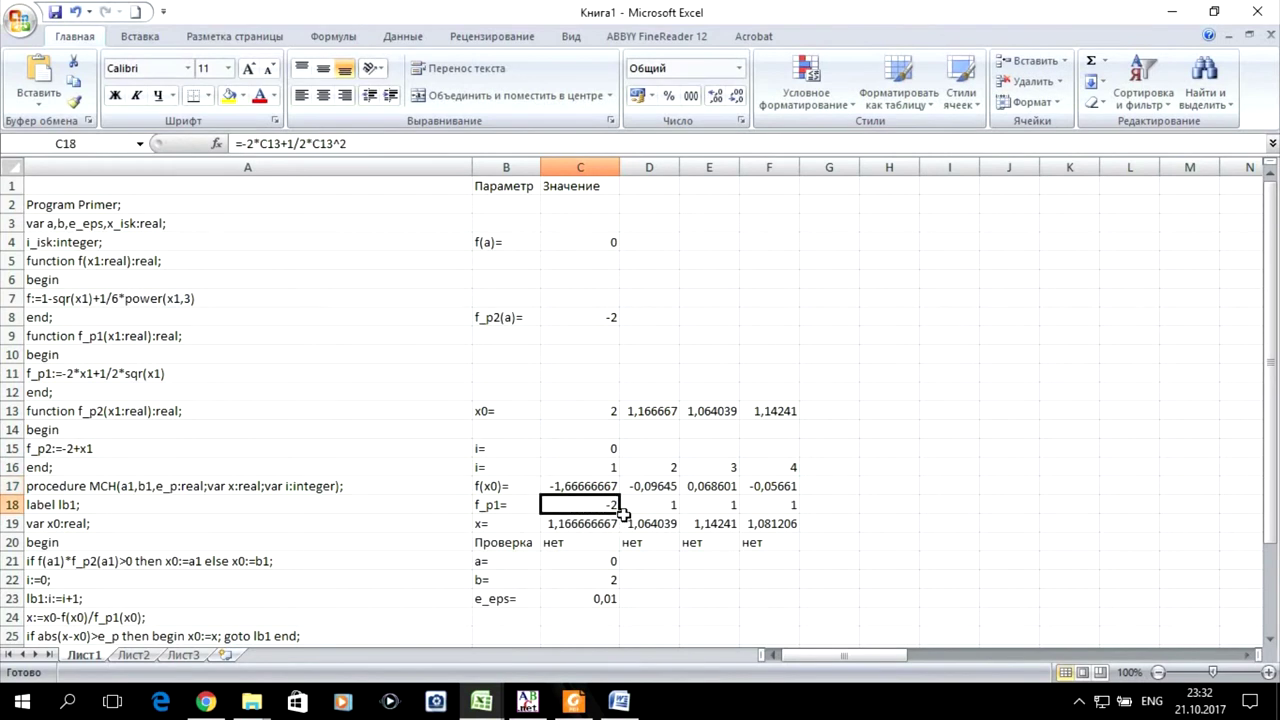
{"action": "left_click_drag", "start_coordinate": [620, 510], "coordinate": [796, 510]}
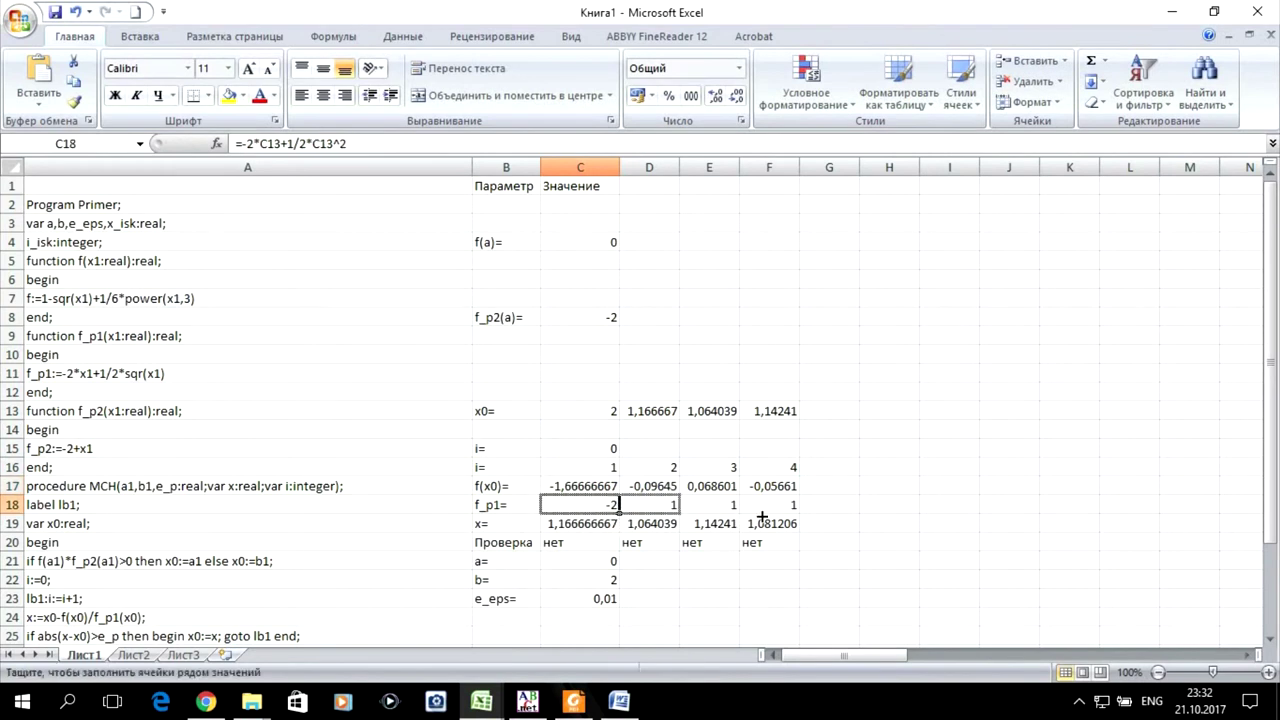
{"action": "left_click", "coordinate": [597, 524]}
{"action": "left_click_drag", "start_coordinate": [620, 534], "coordinate": [779, 524]}
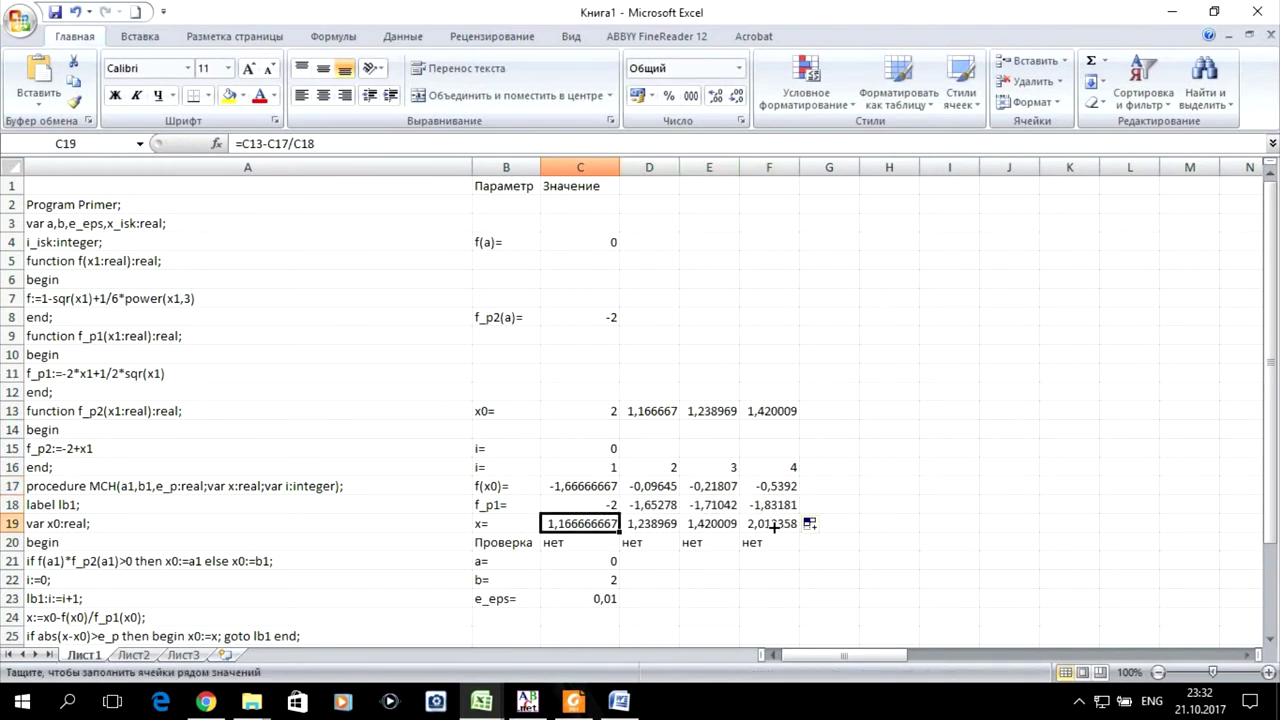
{"action": "left_click", "coordinate": [872, 543]}
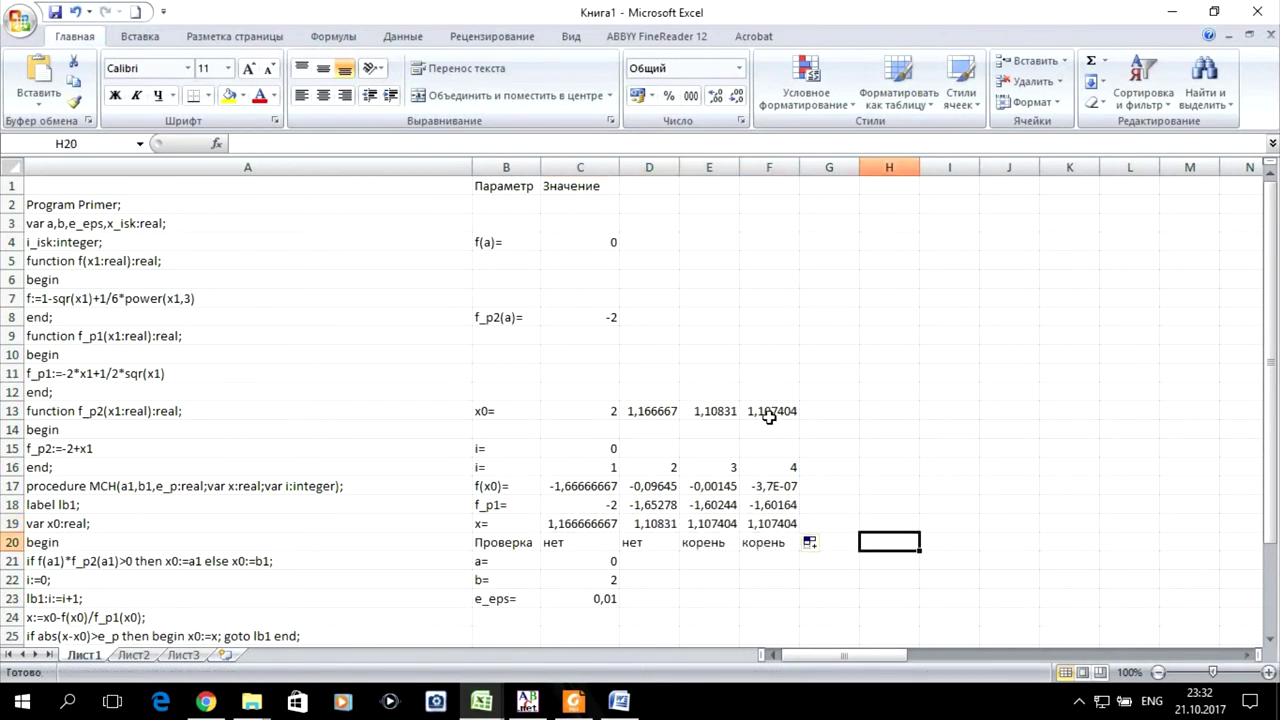
- Clear the fourth iteration column F13:F20 and return to PascalABC.NET
{"action": "left_click_drag", "start_coordinate": [768, 418], "coordinate": [763, 535]}
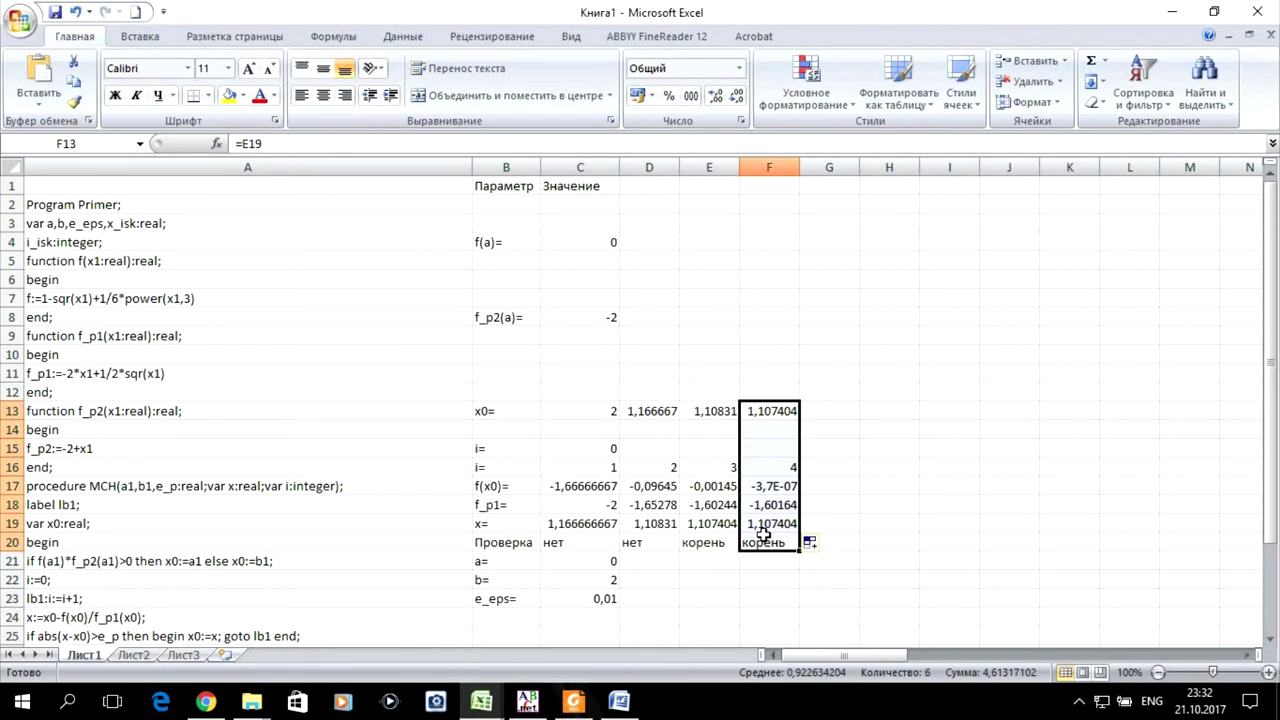
{"action": "key", "text": "Delete"}
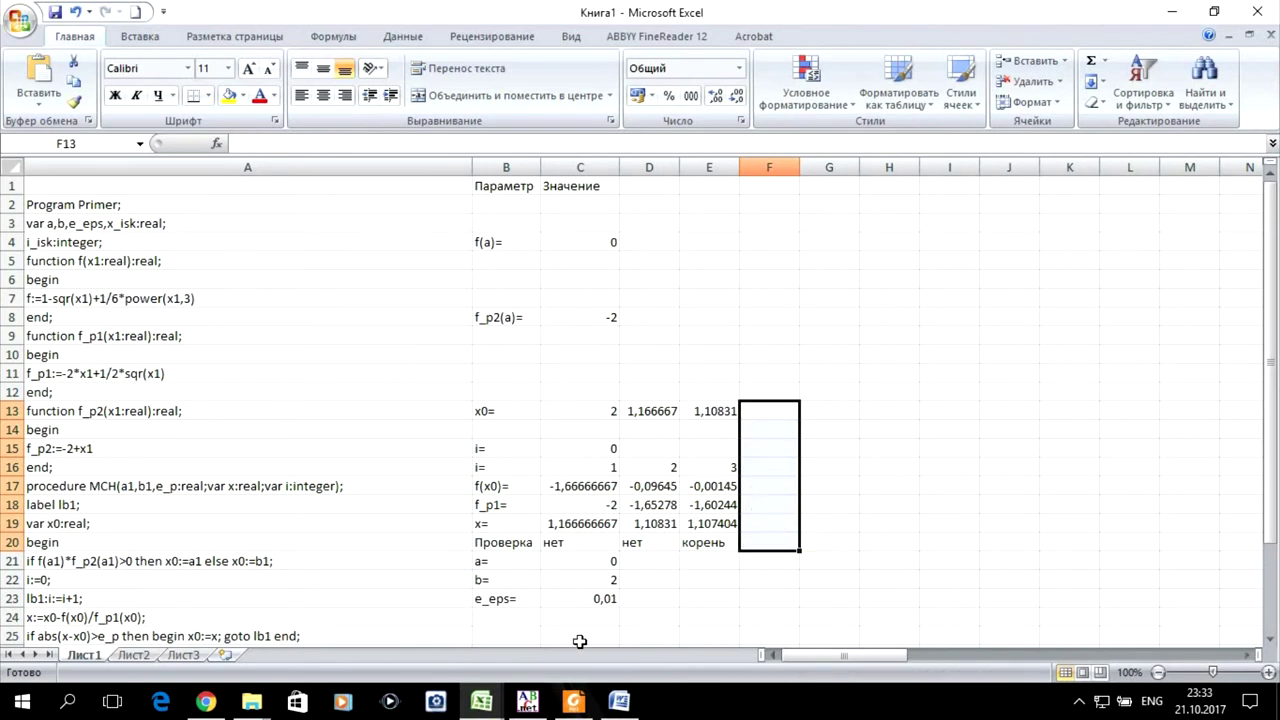
{"action": "left_click", "coordinate": [530, 704]}
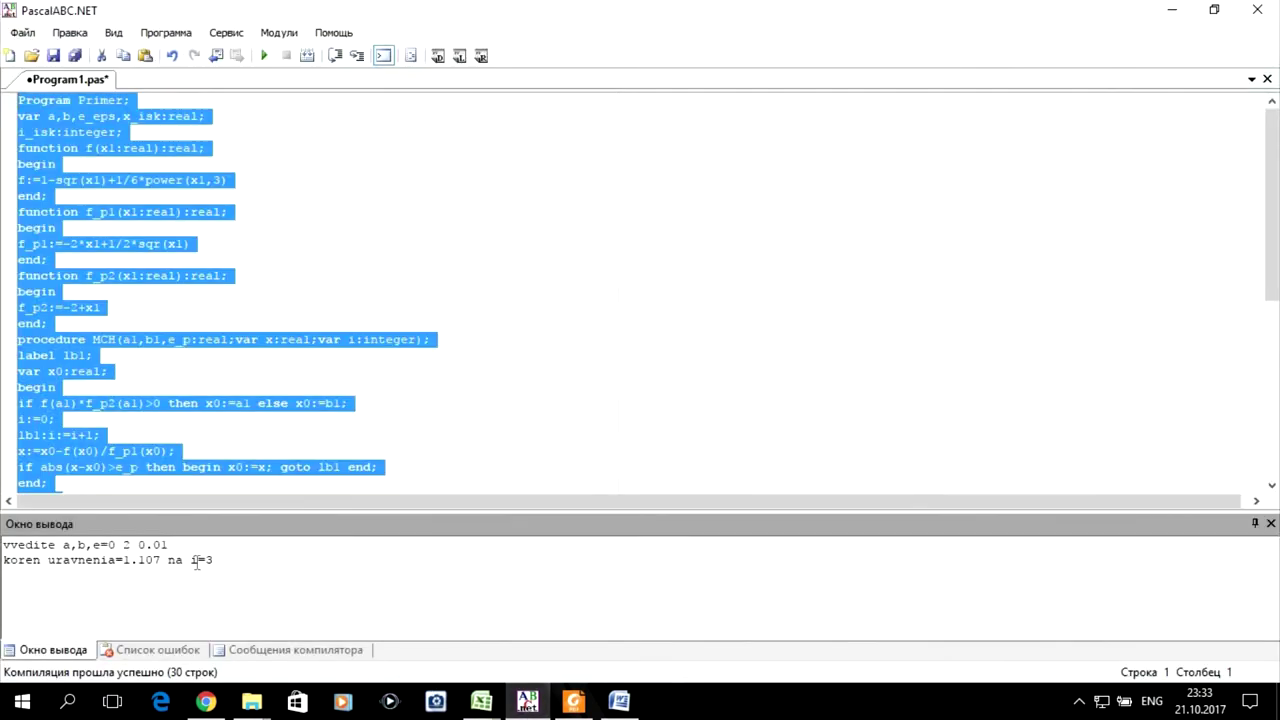
- Bring the Книга1 workbook forward, then show the Newton flowchart in Foxit Reader
{"action": "left_click", "coordinate": [483, 703]}
{"action": "mouse_move", "coordinate": [481, 709]}
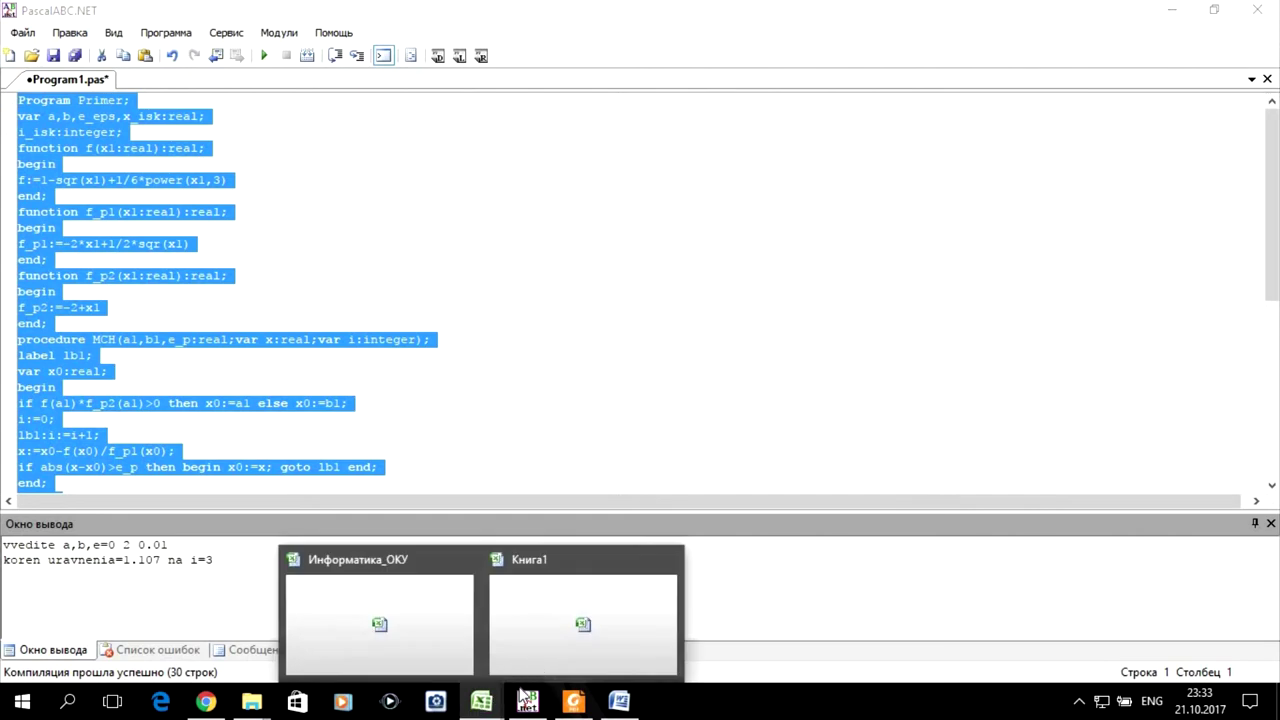
{"action": "left_click", "coordinate": [535, 660]}
{"action": "left_click", "coordinate": [682, 554]}
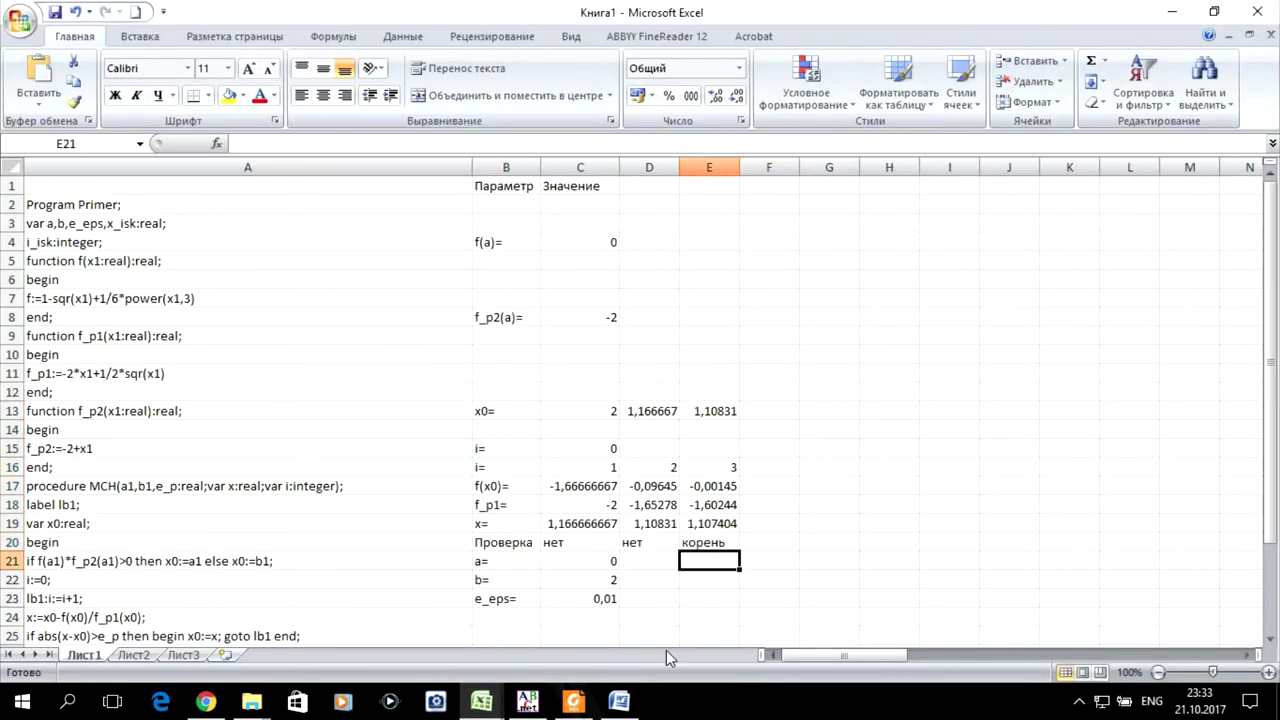
{"action": "left_click", "coordinate": [574, 702]}
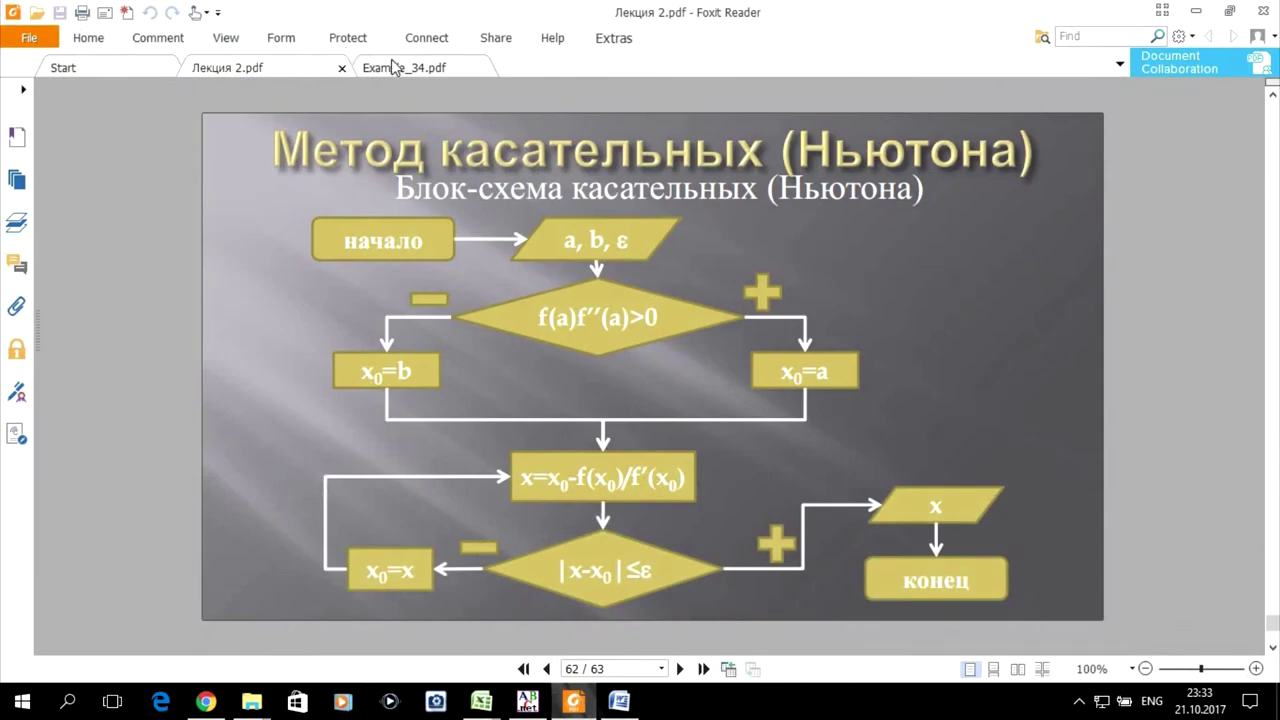
- Copy the task paragraph from Example_34.pdf's ЗАДАЧА slide and switch to Word
{"action": "left_click", "coordinate": [395, 70]}
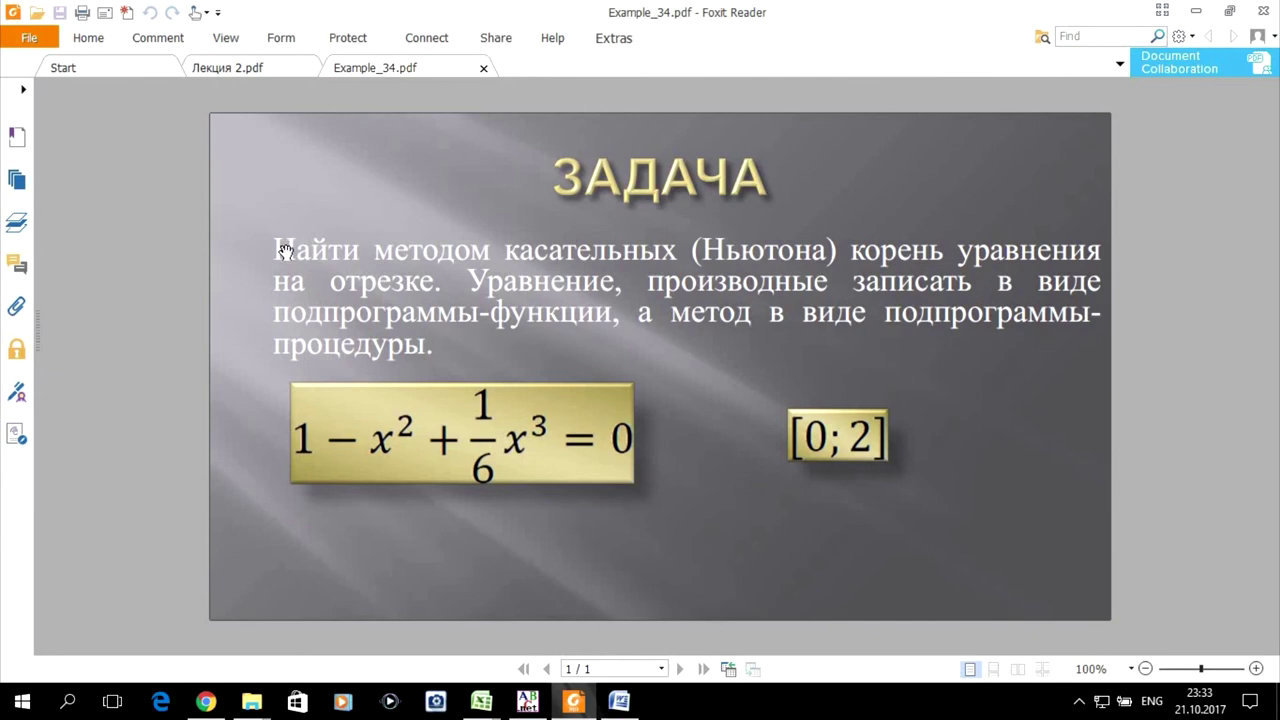
{"action": "left_click_drag", "start_coordinate": [413, 346], "coordinate": [372, 312]}
{"action": "left_click", "coordinate": [448, 362]}
{"action": "left_click_drag", "start_coordinate": [275, 240], "coordinate": [438, 342]}
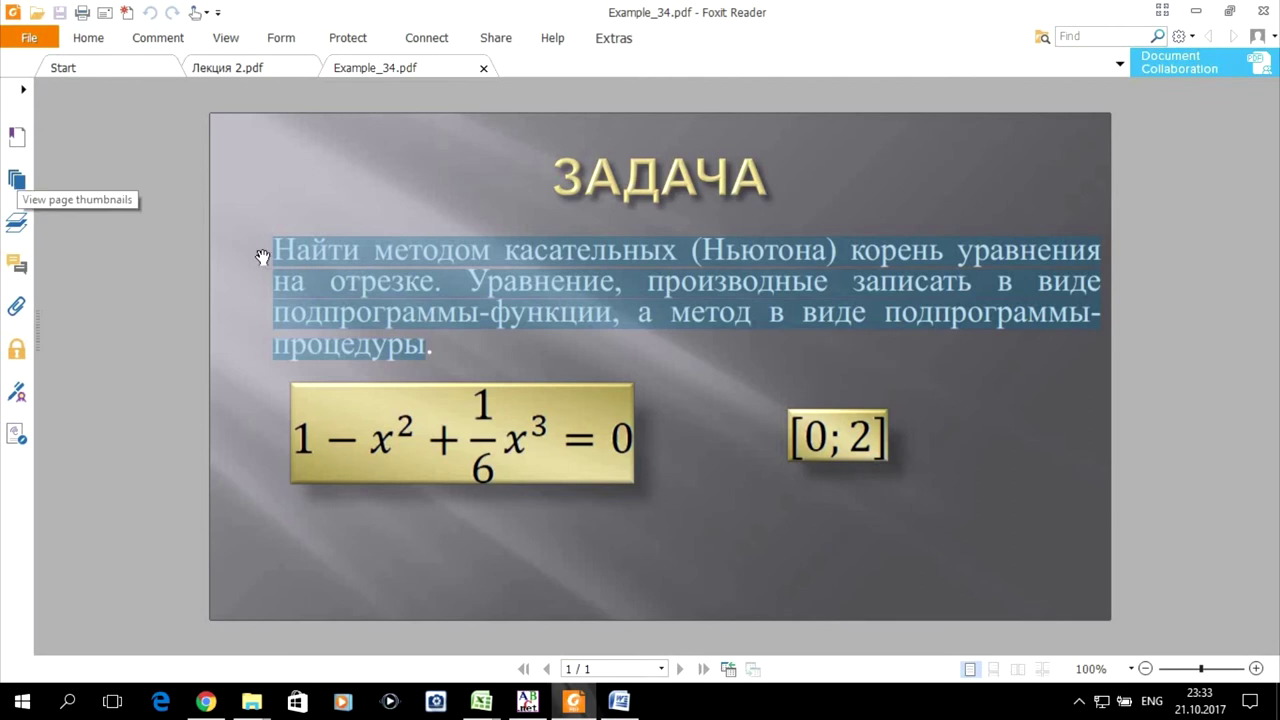
{"action": "right_click", "coordinate": [353, 294]}
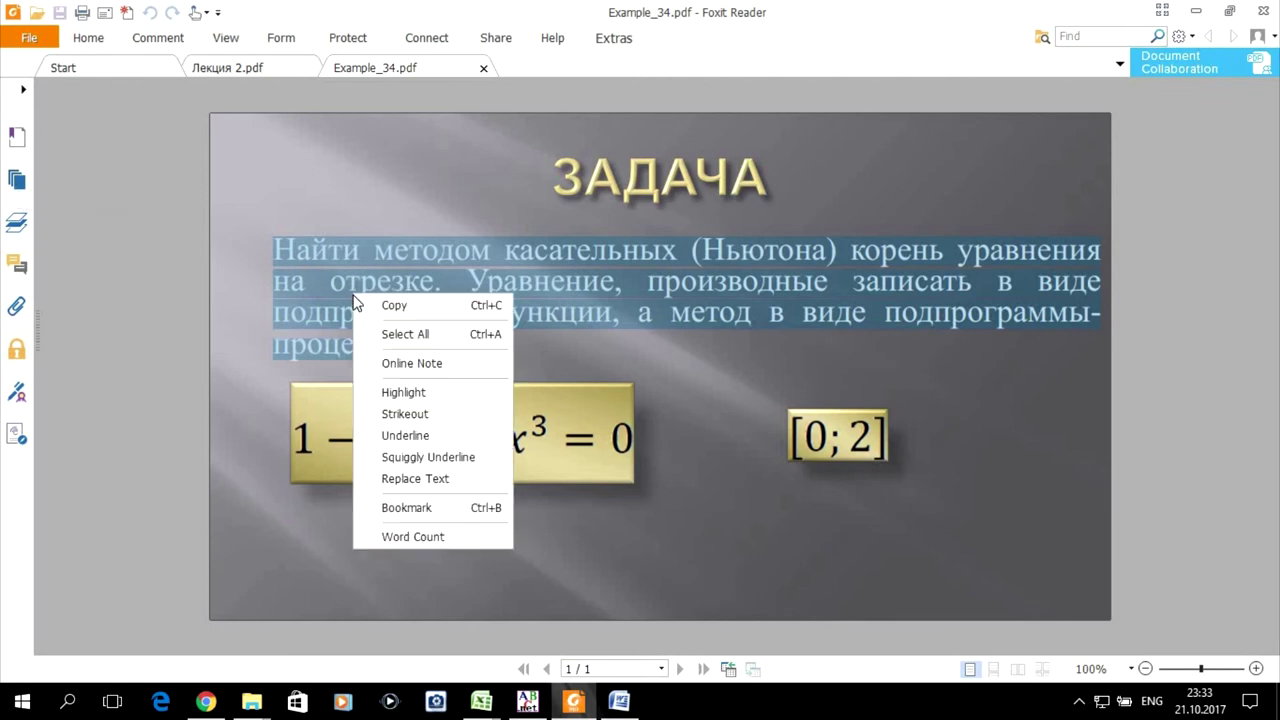
{"action": "left_click", "coordinate": [380, 303]}
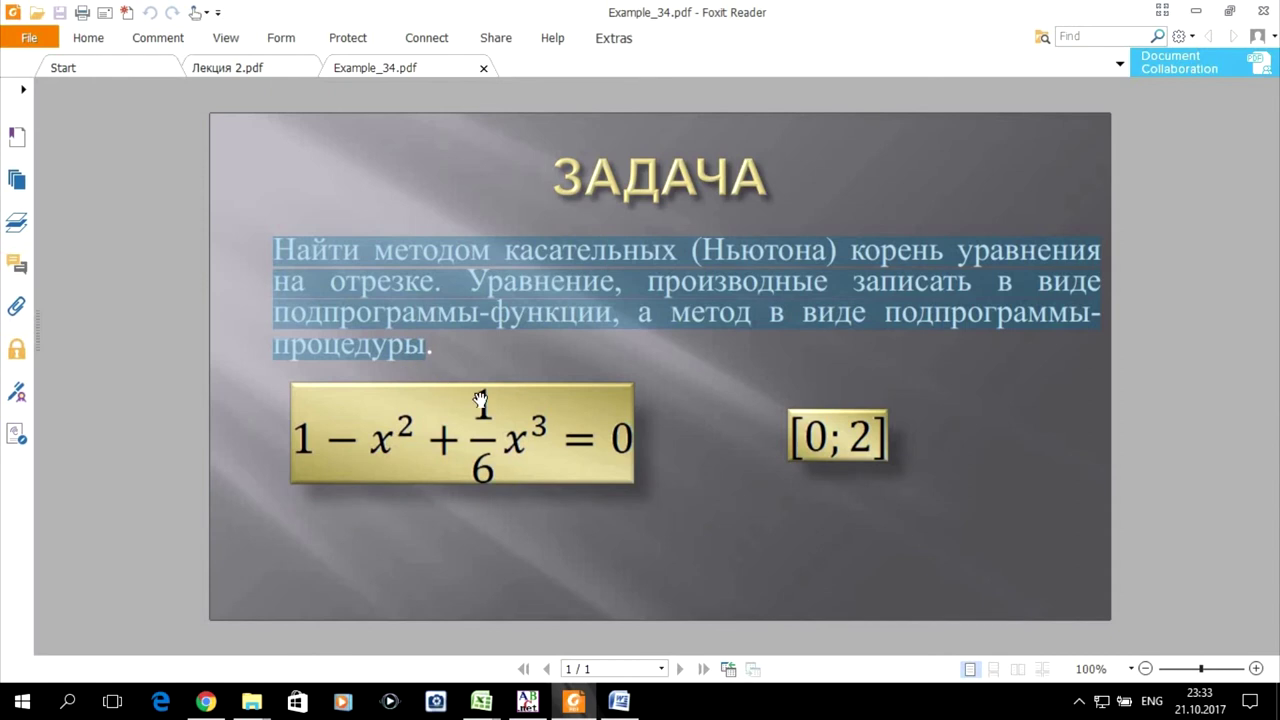
{"action": "left_click", "coordinate": [619, 701]}
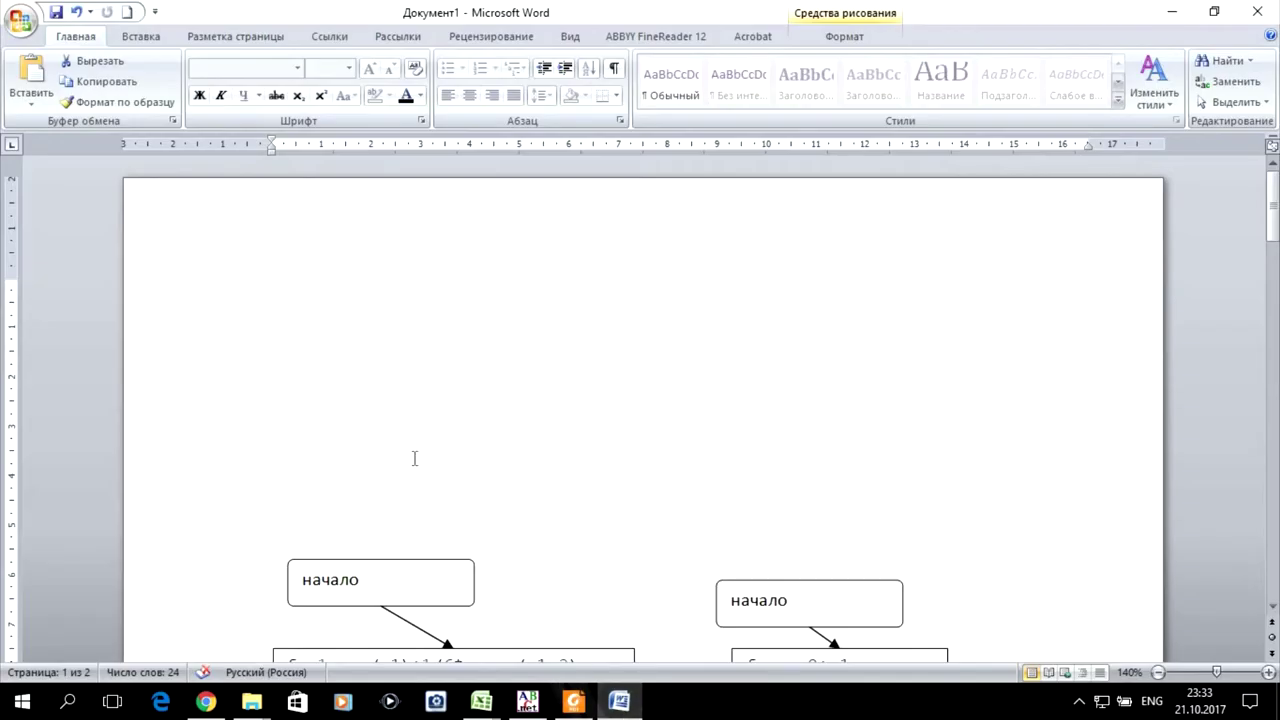
- Paste the task statement above the flowcharts and format it Times New Roman 14
{"action": "left_click", "coordinate": [311, 291]}
{"action": "left_click", "coordinate": [37, 62]}
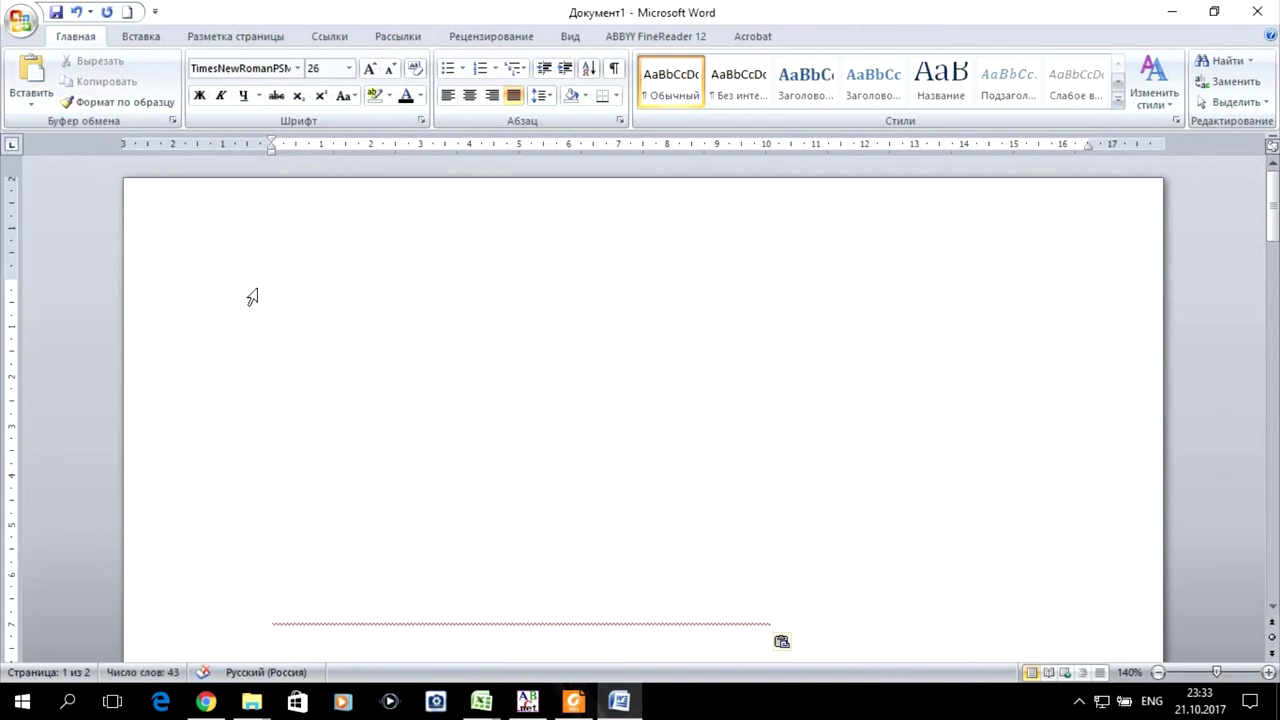
{"action": "left_click", "coordinate": [263, 289], "text": "shift"}
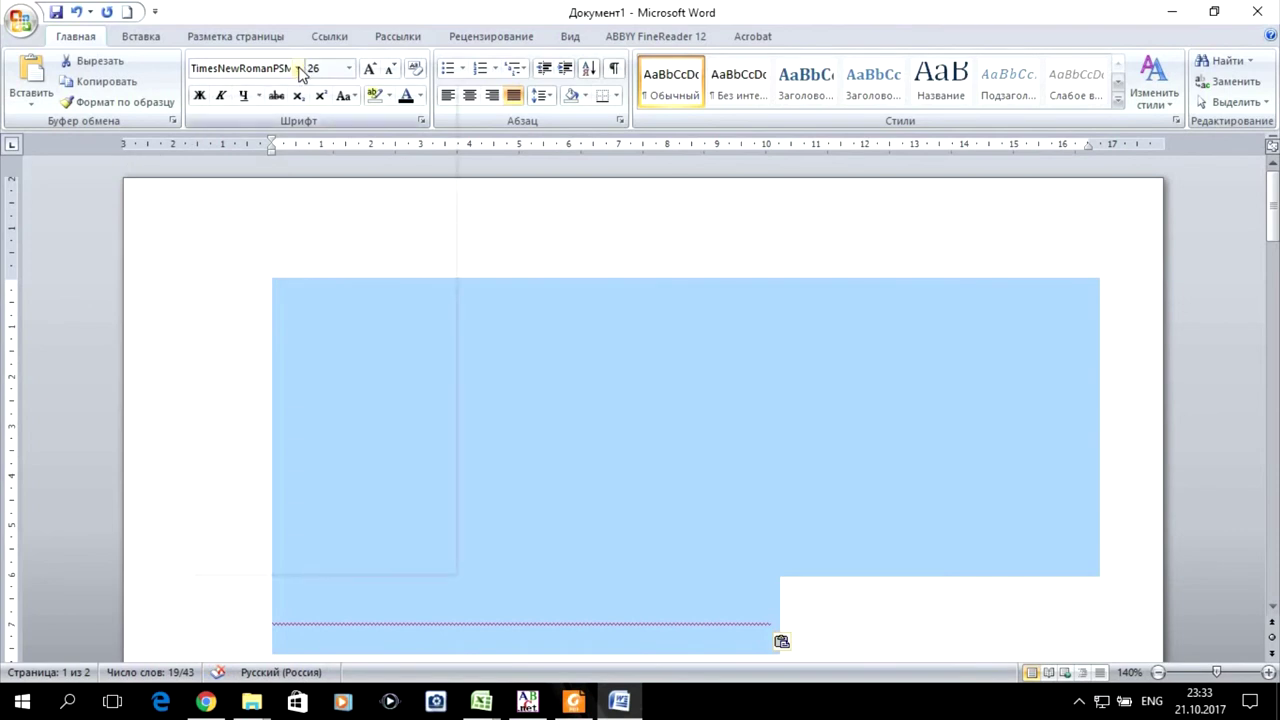
{"action": "left_click", "coordinate": [292, 174]}
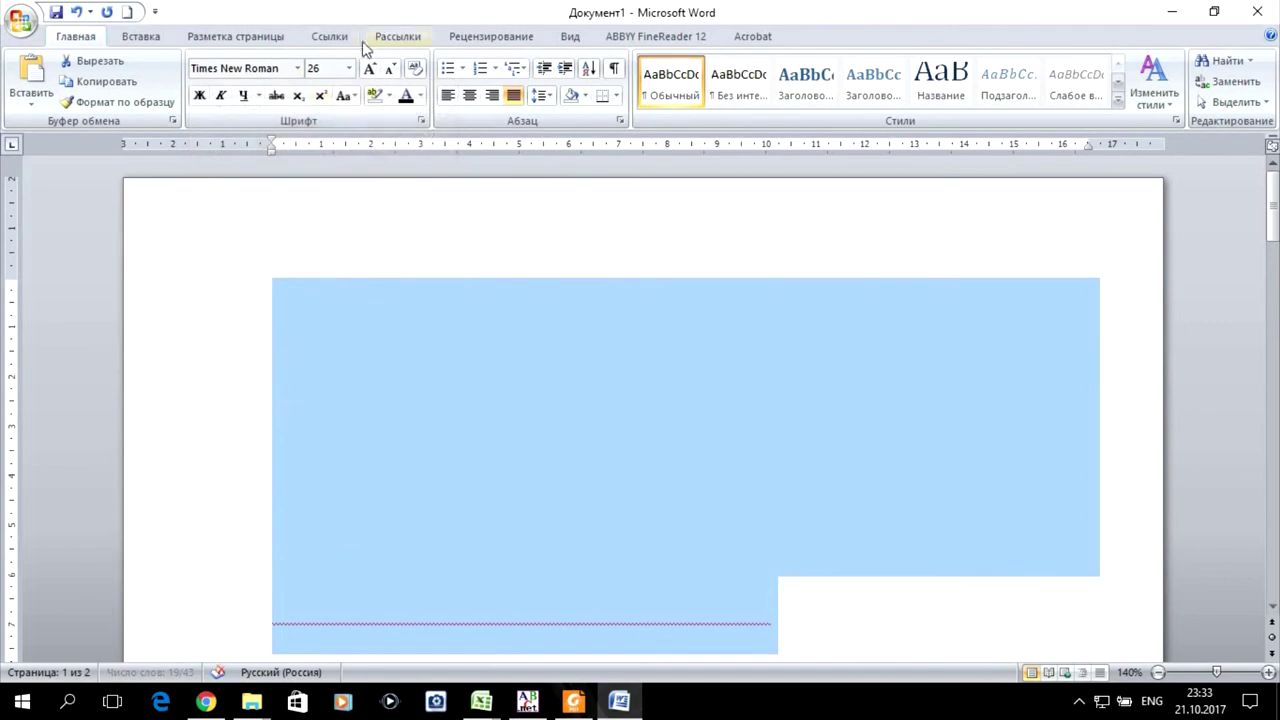
{"action": "left_click", "coordinate": [348, 68]}
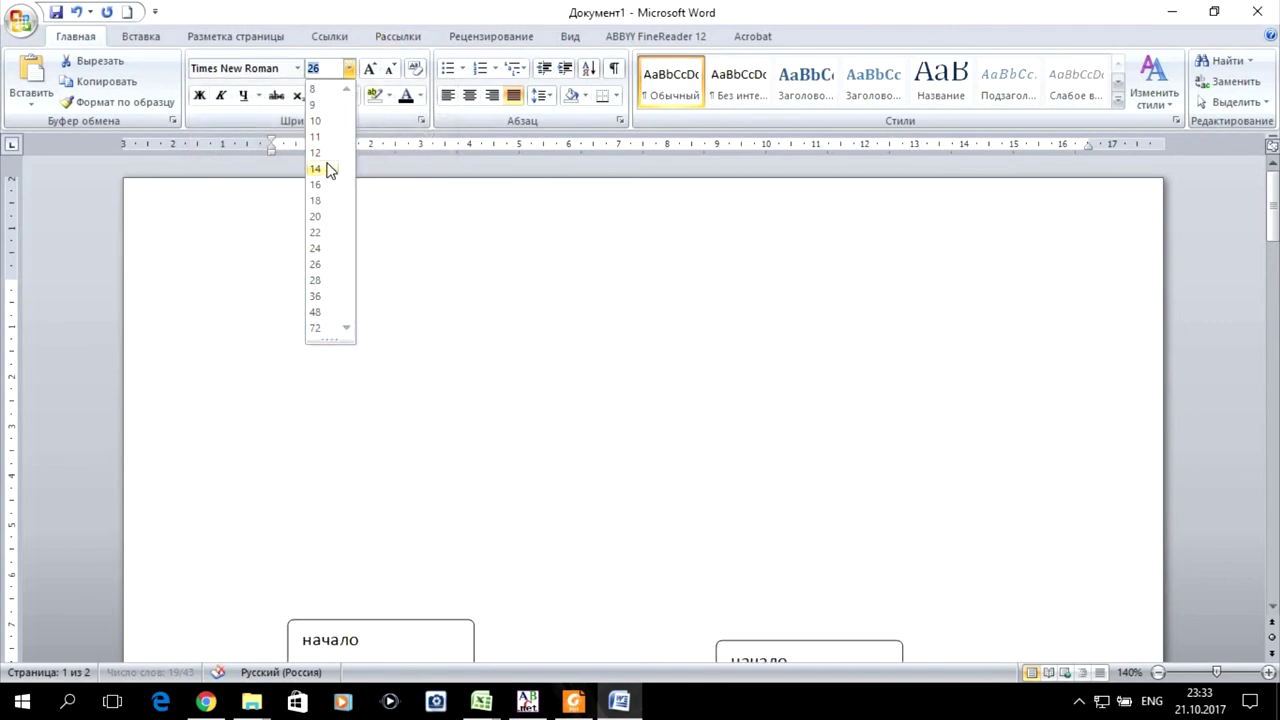
{"action": "left_click", "coordinate": [328, 169]}
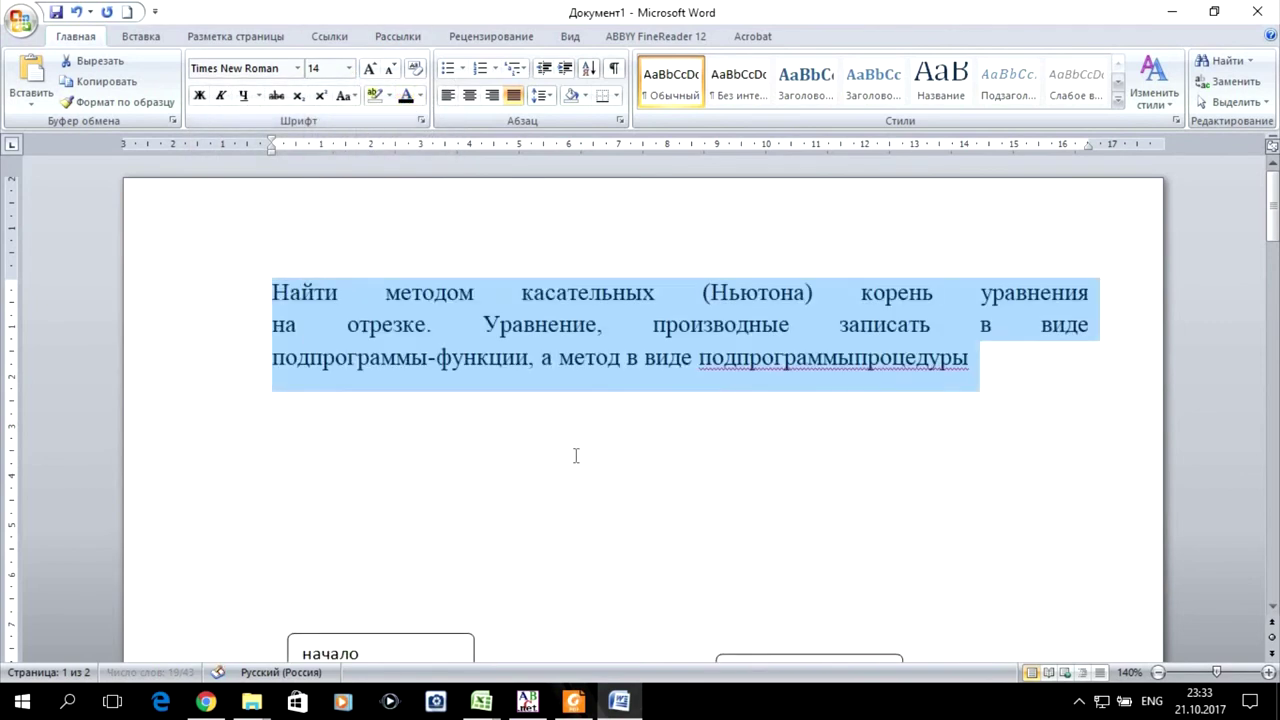
{"action": "left_click", "coordinate": [576, 456]}
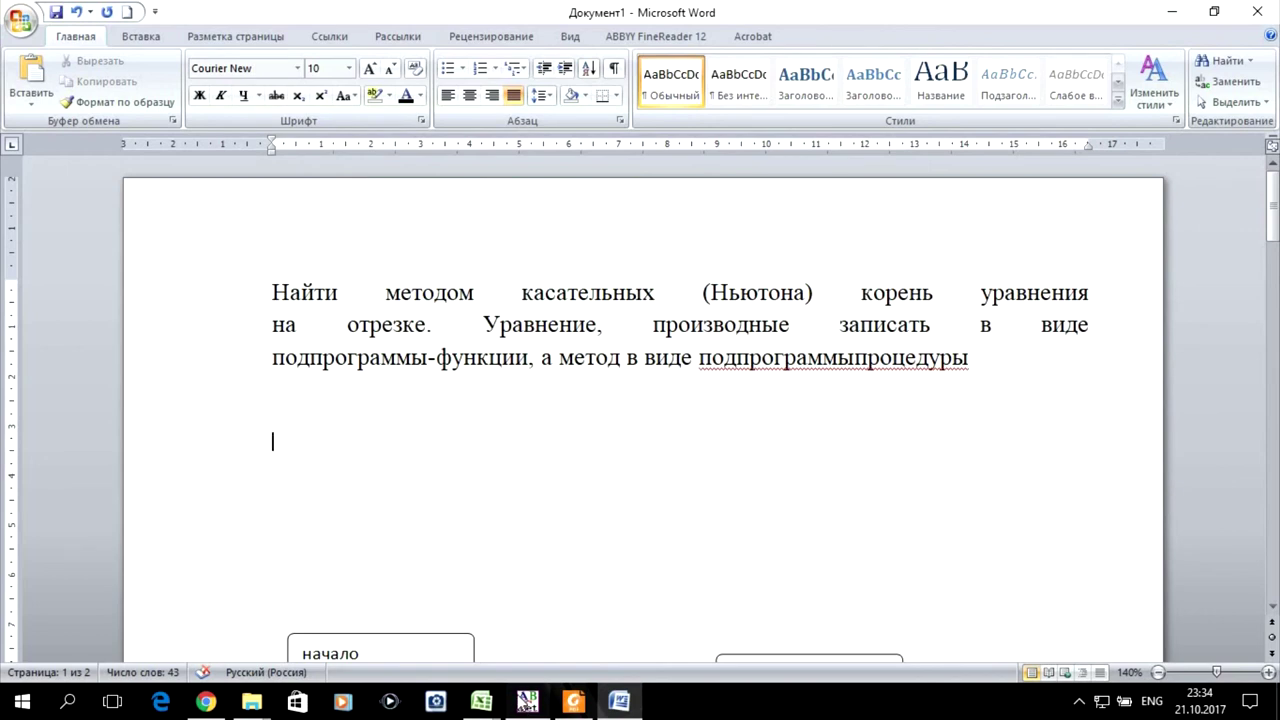
- Copy the whole Pascal program from PascalABC.NET and return to Word
{"action": "left_click", "coordinate": [526, 701]}
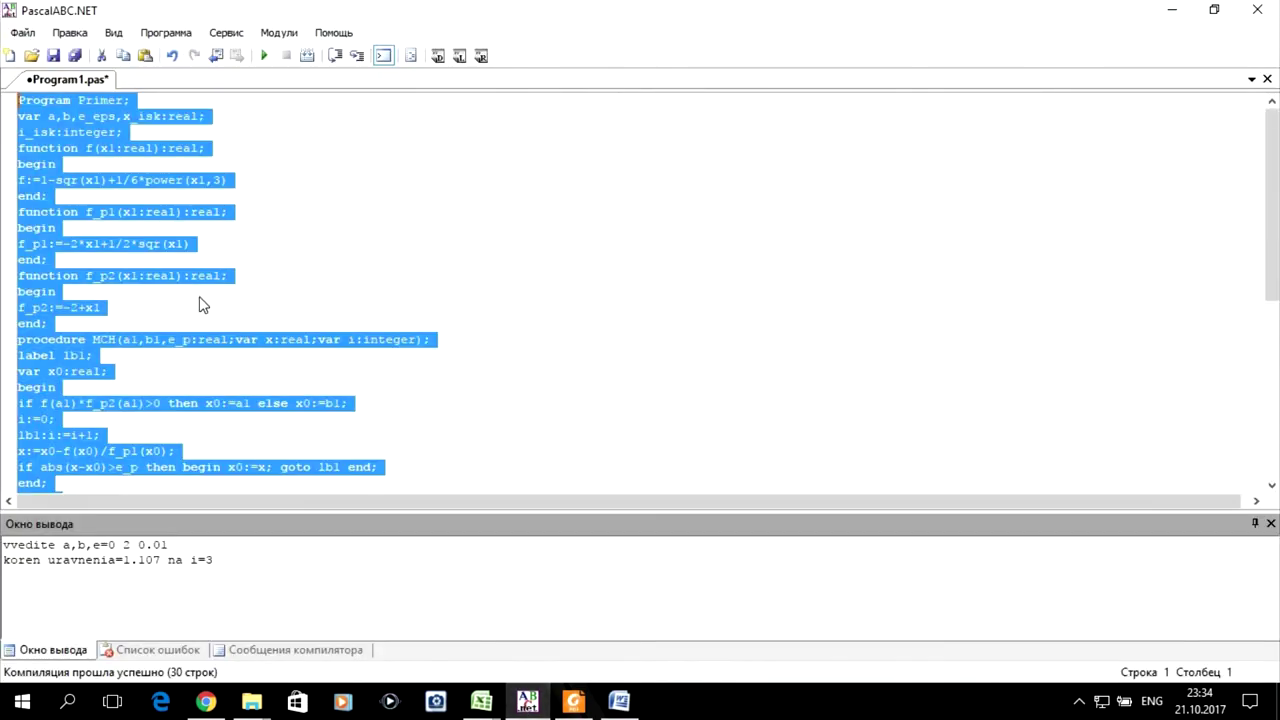
{"action": "right_click", "coordinate": [86, 134]}
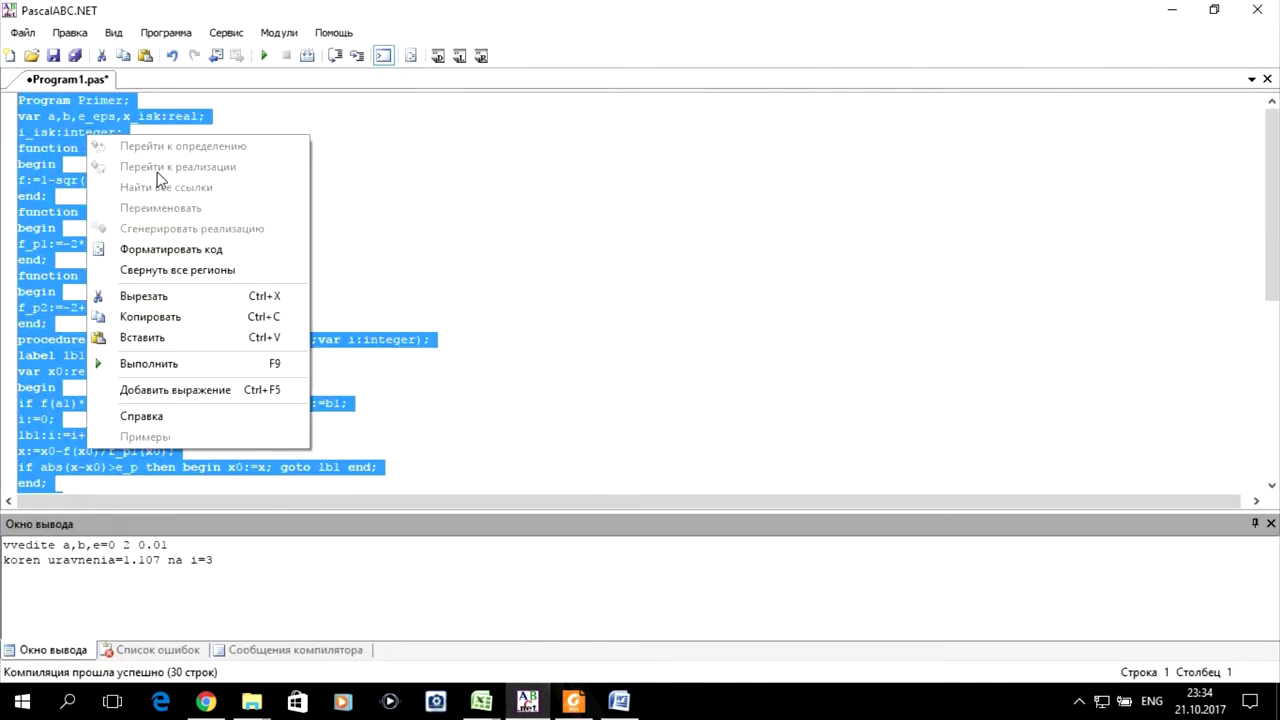
{"action": "left_click", "coordinate": [169, 315]}
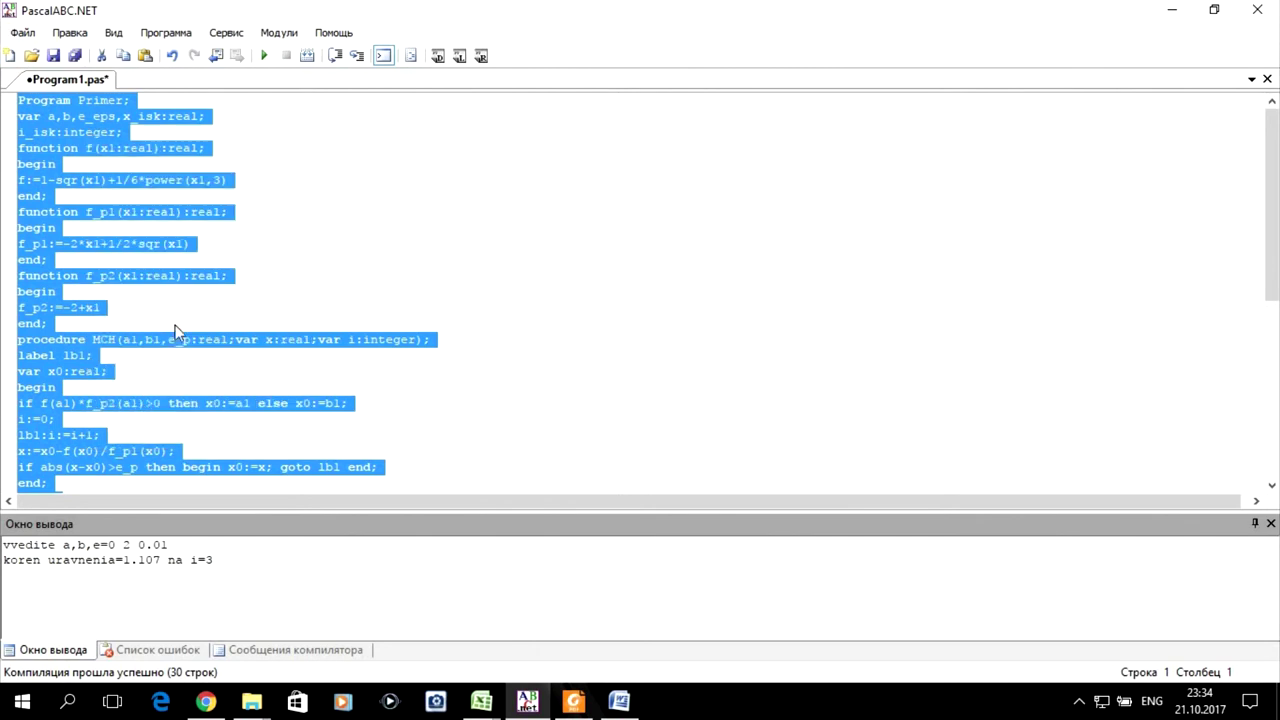
{"action": "left_click", "coordinate": [613, 701]}
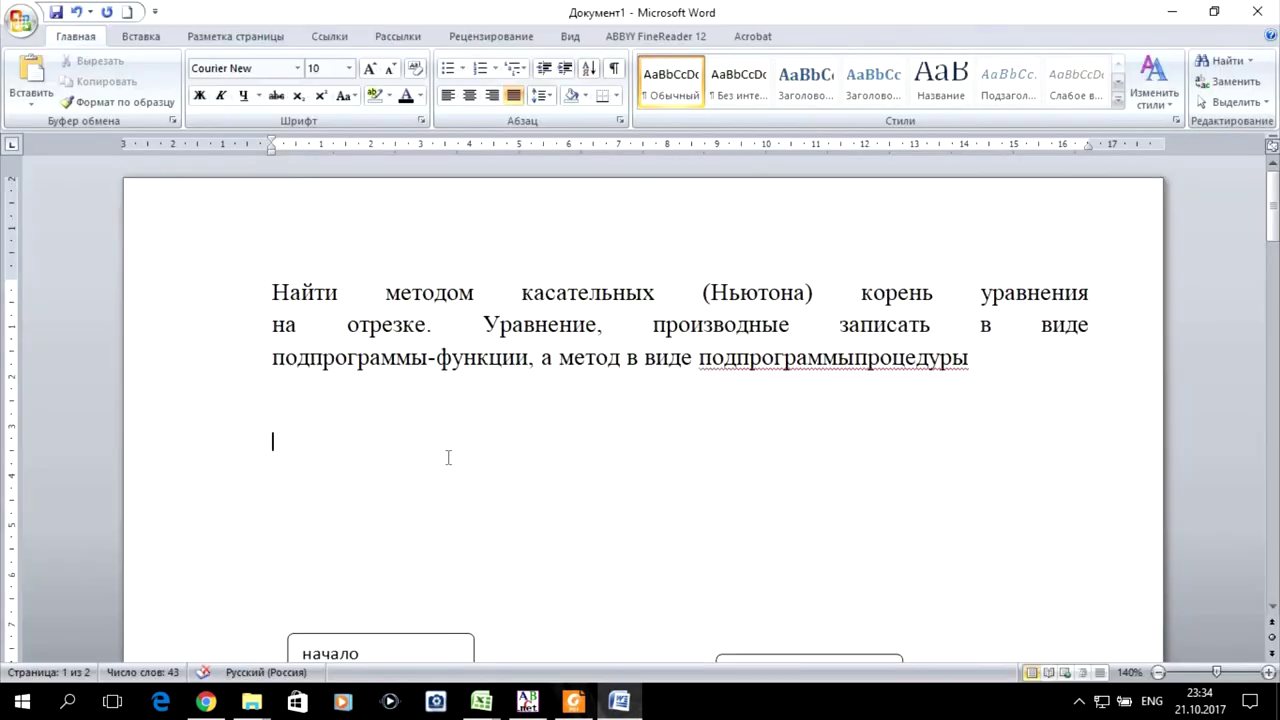
- Paste the Pascal program below the task statement
{"action": "key", "text": "ctrl+v"}
{"action": "scroll", "coordinate": [759, 287], "scroll_direction": "down", "scroll_amount": 3}
{"action": "scroll", "coordinate": [759, 287], "scroll_direction": "down", "scroll_amount": 2}
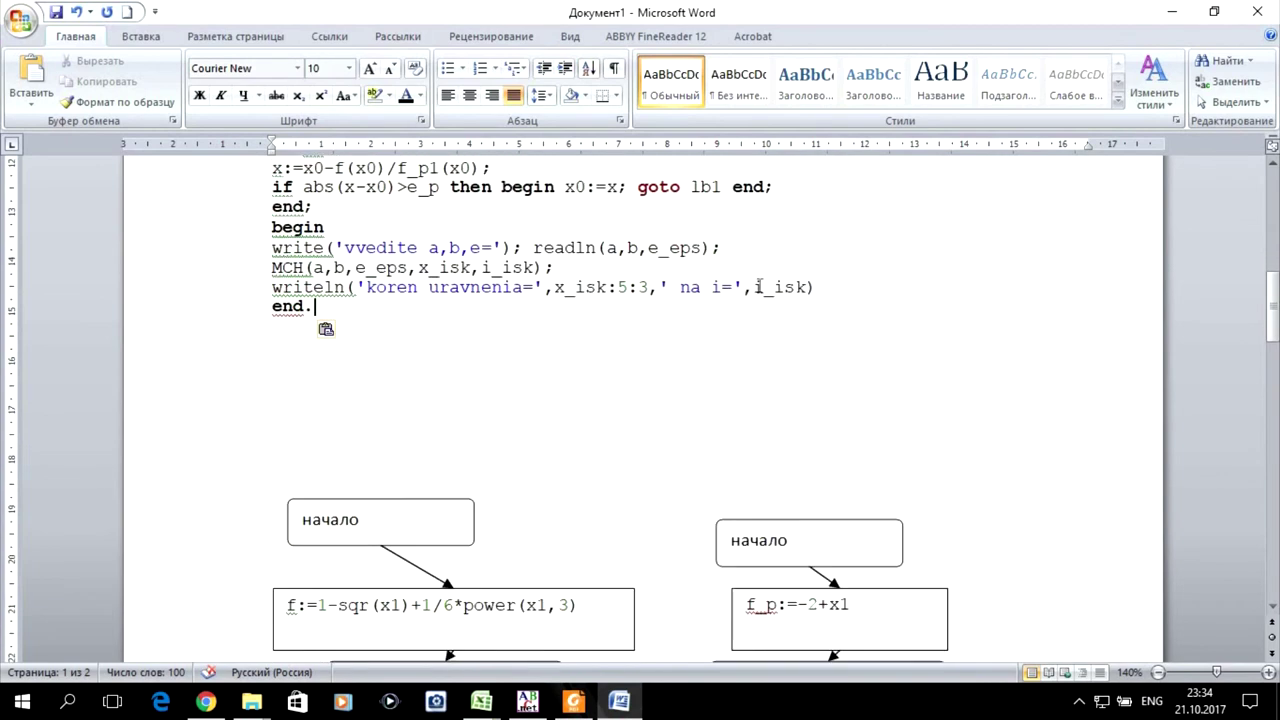
- Split the Word window into two panes at mid-height to view code and flowcharts
{"action": "left_click", "coordinate": [570, 36]}
{"action": "left_click", "coordinate": [818, 102]}
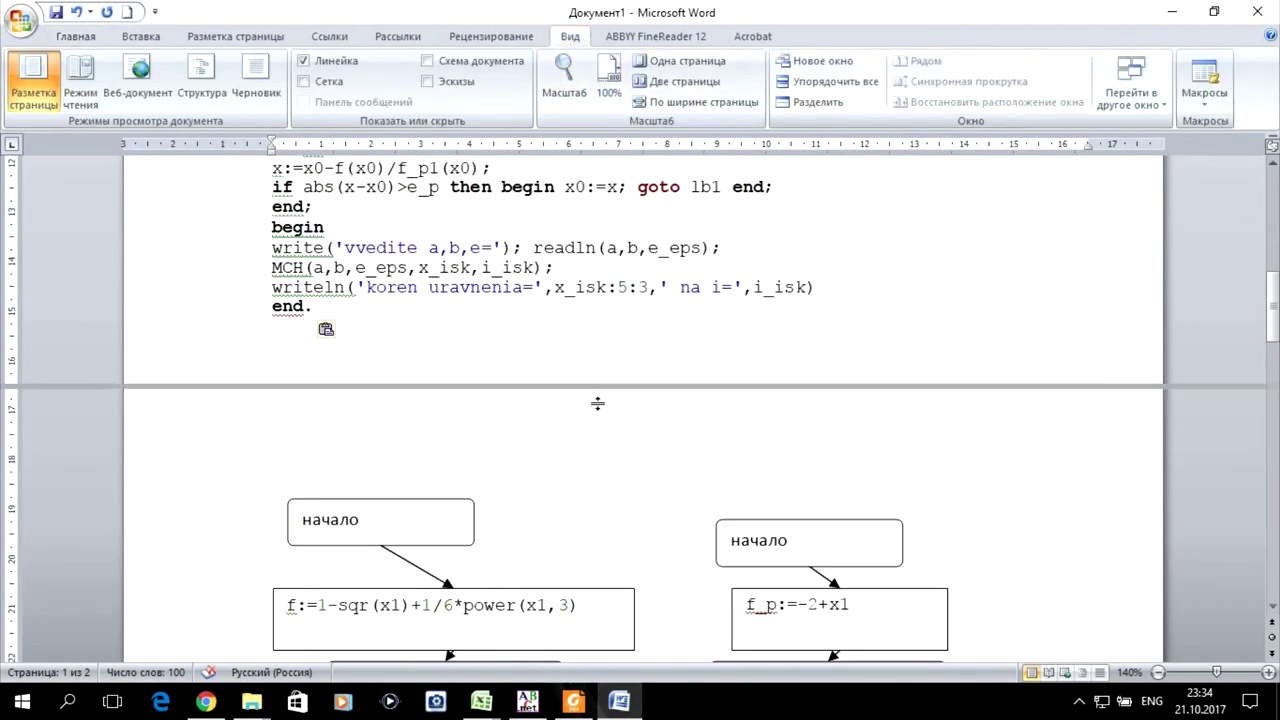
{"action": "left_click", "coordinate": [617, 298]}
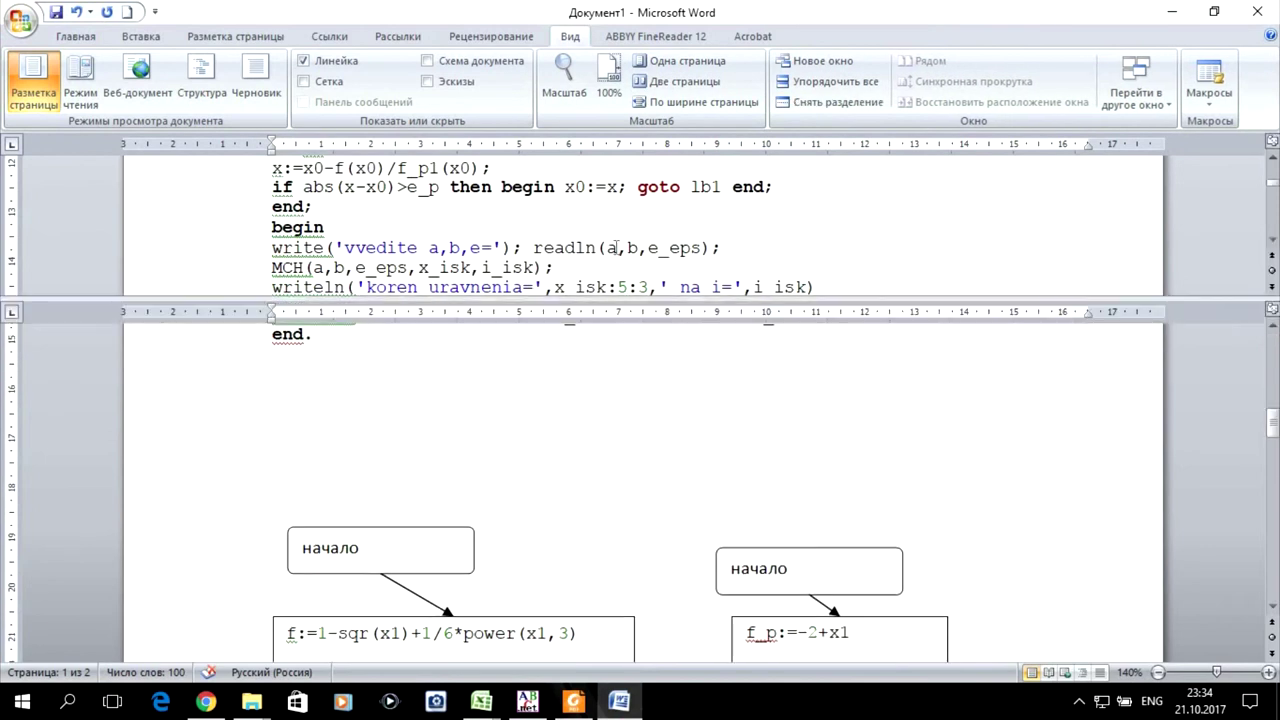
{"action": "scroll", "coordinate": [617, 247], "scroll_direction": "up", "scroll_amount": 3}
{"action": "scroll", "coordinate": [617, 247], "scroll_direction": "up", "scroll_amount": 2}
{"action": "scroll", "coordinate": [617, 247], "scroll_direction": "up", "scroll_amount": 1}
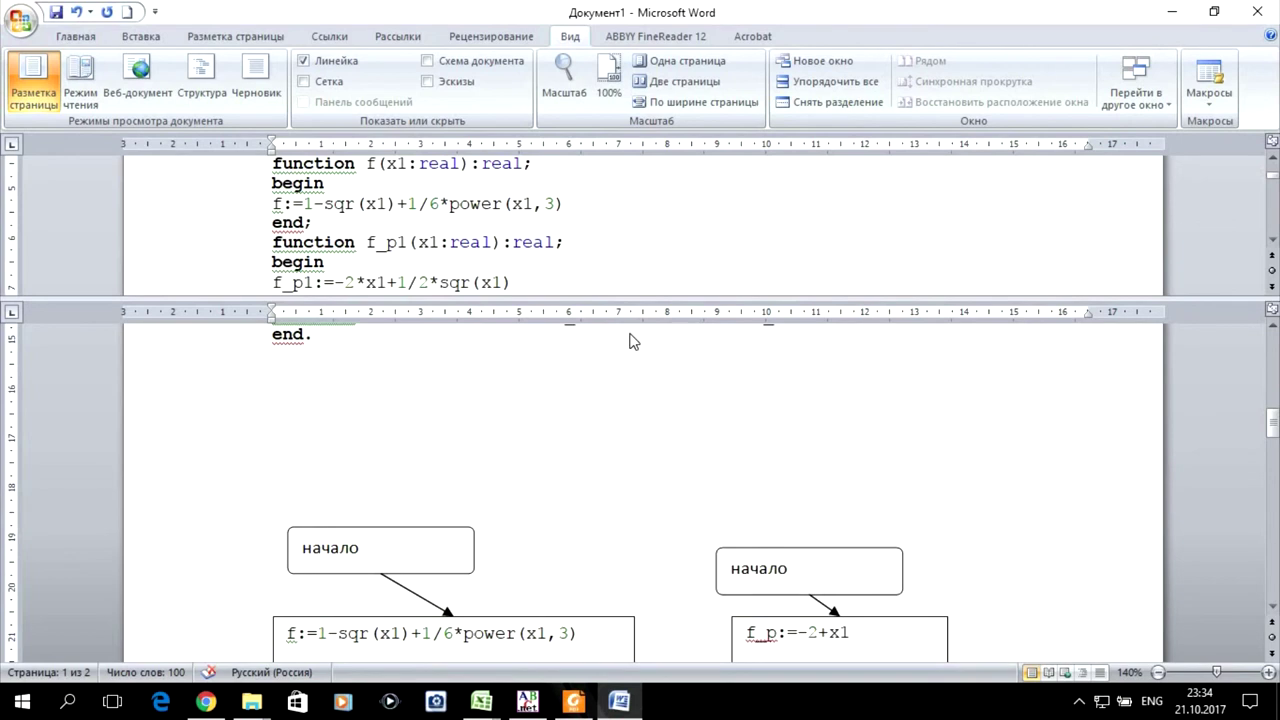
{"action": "scroll", "coordinate": [710, 474], "scroll_direction": "down", "scroll_amount": 1}
{"action": "scroll", "coordinate": [710, 474], "scroll_direction": "down", "scroll_amount": 1}
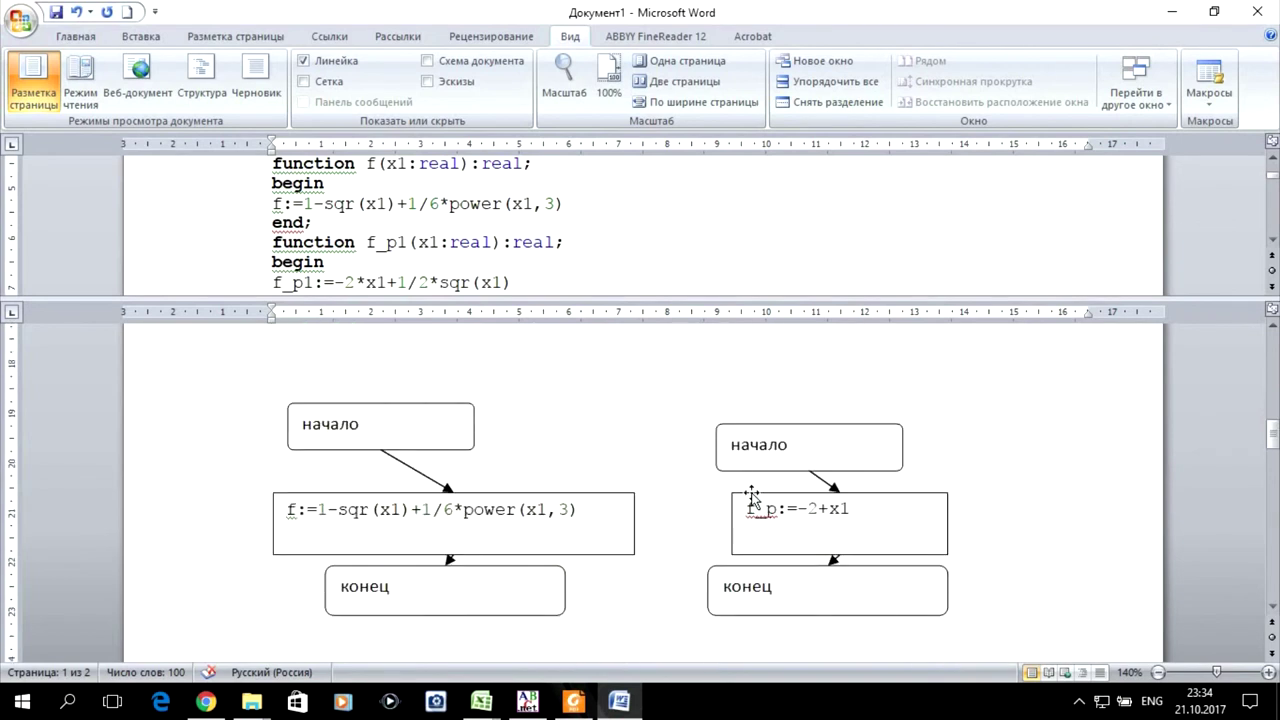
- Change the right-hand process box from f_p:=-2+x1 to f_p2:=-2+x1
{"action": "left_click", "coordinate": [752, 497]}
{"action": "scroll", "coordinate": [634, 523], "scroll_direction": "down", "scroll_amount": 1}
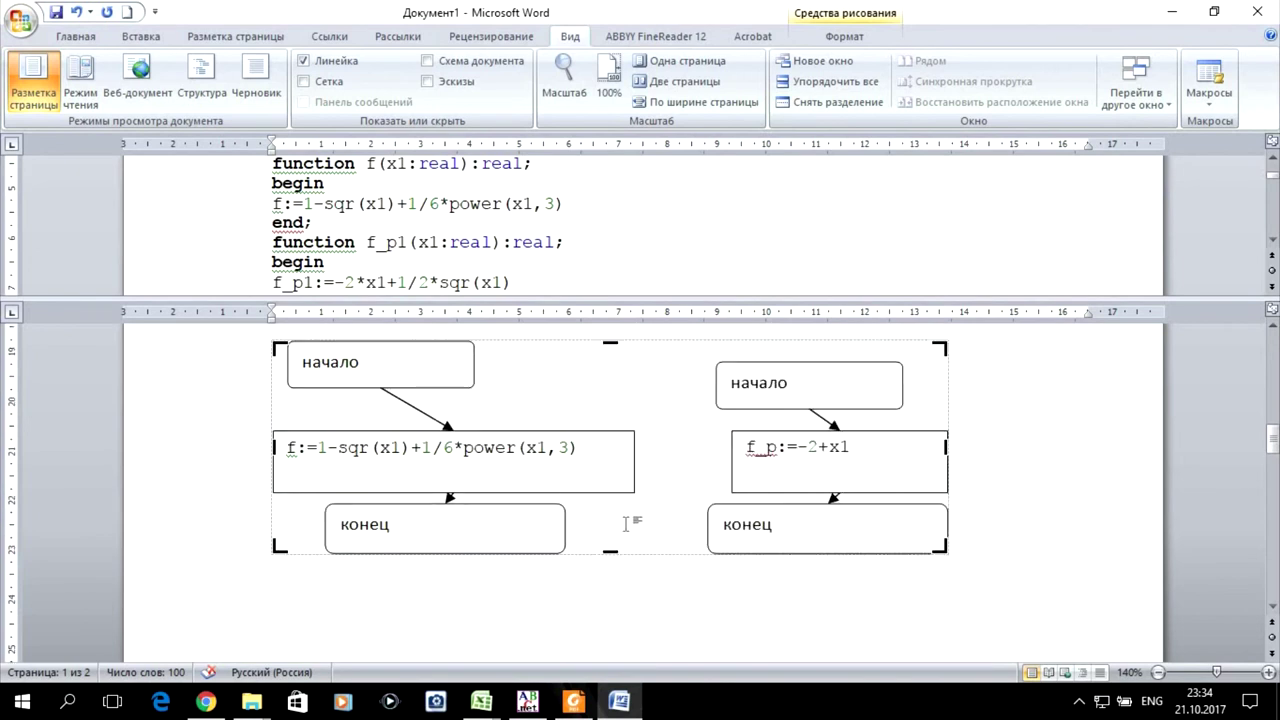
{"action": "scroll", "coordinate": [626, 523], "scroll_direction": "down", "scroll_amount": 1}
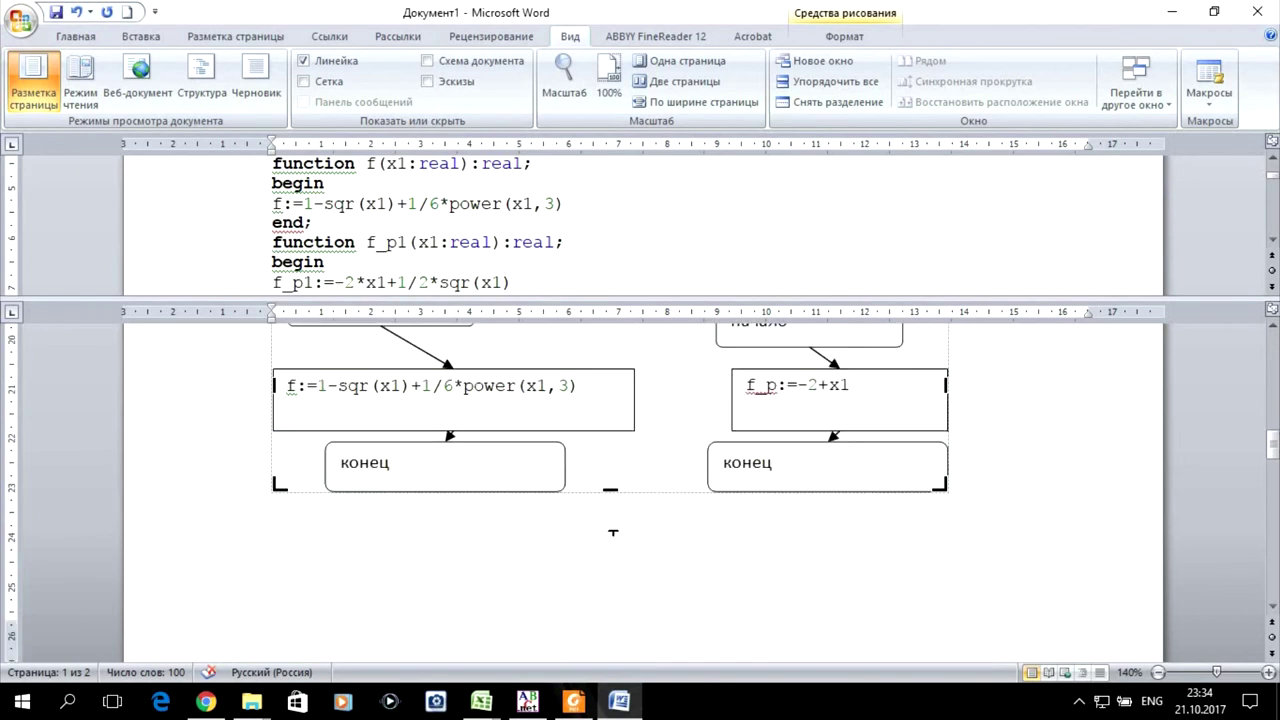
{"action": "scroll", "coordinate": [628, 560], "scroll_direction": "down", "scroll_amount": 3}
{"action": "scroll", "coordinate": [634, 491], "scroll_direction": "down", "scroll_amount": 3}
{"action": "scroll", "coordinate": [636, 494], "scroll_direction": "down", "scroll_amount": 3}
{"action": "scroll", "coordinate": [636, 494], "scroll_direction": "down", "scroll_amount": 3}
{"action": "scroll", "coordinate": [636, 494], "scroll_direction": "down", "scroll_amount": 3}
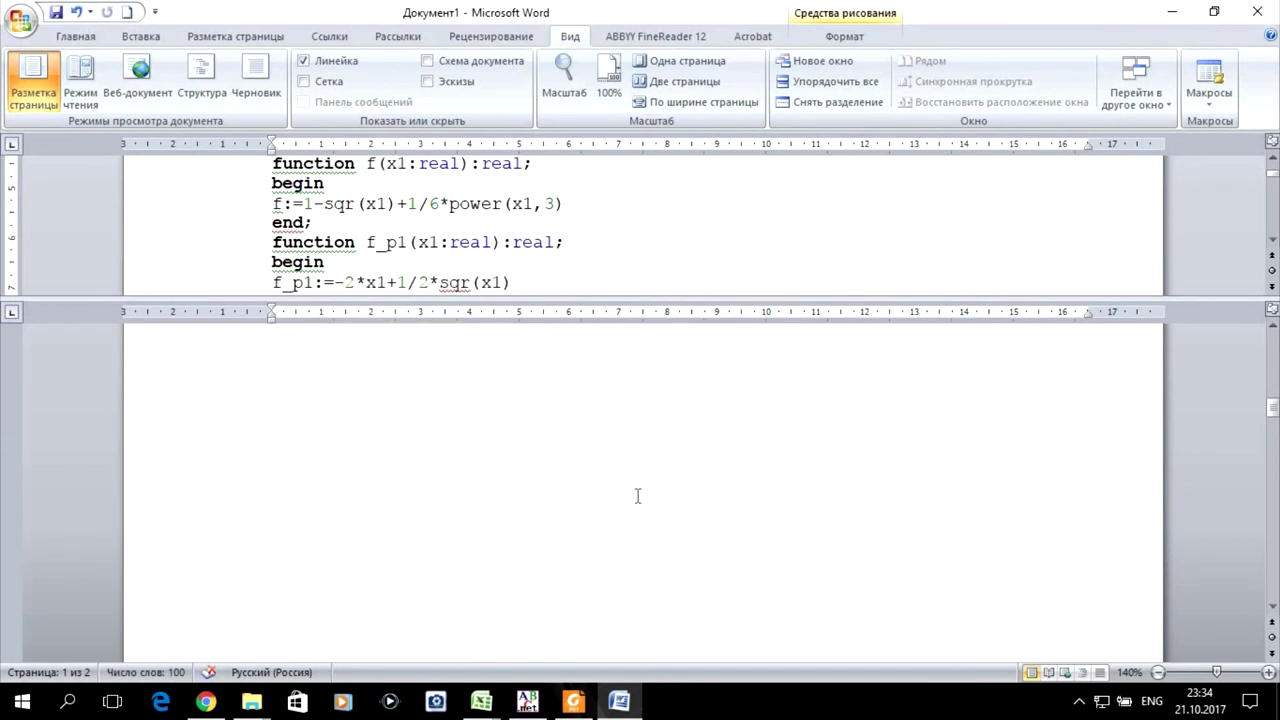
{"action": "scroll", "coordinate": [636, 494], "scroll_direction": "down", "scroll_amount": 3}
{"action": "scroll", "coordinate": [636, 494], "scroll_direction": "down", "scroll_amount": 3}
{"action": "scroll", "coordinate": [634, 495], "scroll_direction": "down", "scroll_amount": 1}
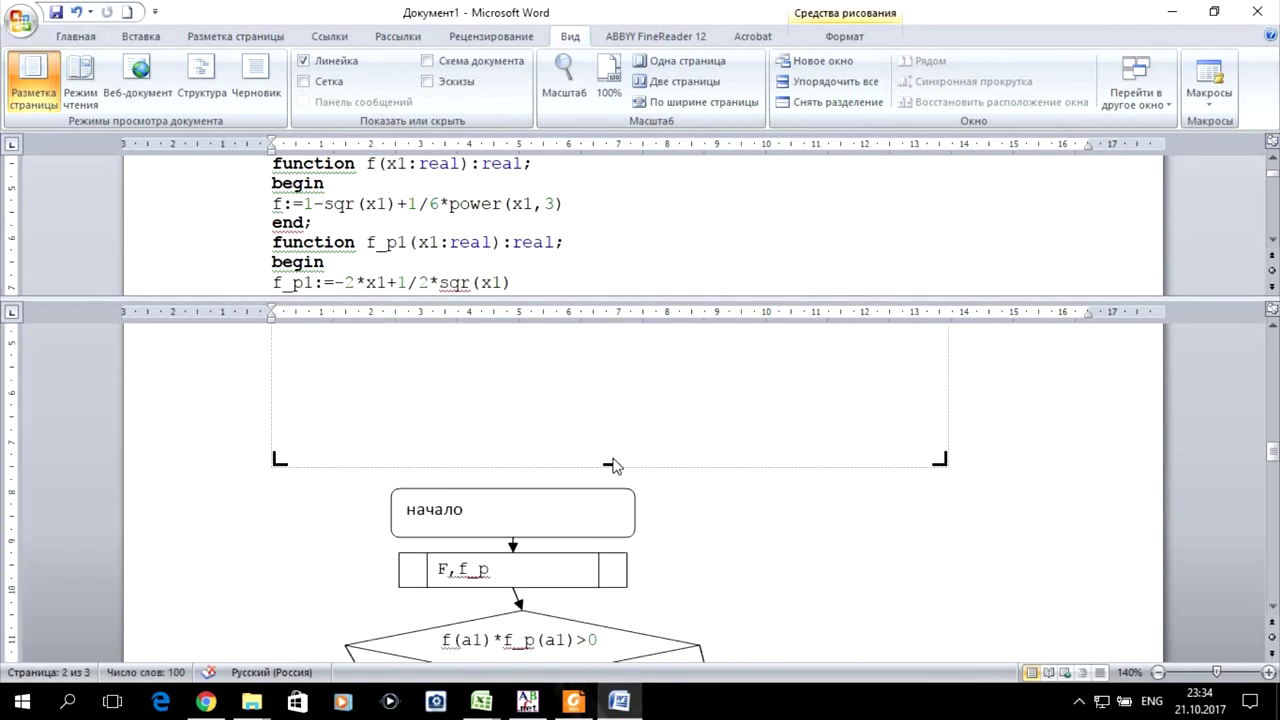
{"action": "scroll", "coordinate": [610, 500], "scroll_direction": "up", "scroll_amount": 1}
{"action": "scroll", "coordinate": [630, 528], "scroll_direction": "up", "scroll_amount": 2}
{"action": "scroll", "coordinate": [650, 518], "scroll_direction": "up", "scroll_amount": 1}
{"action": "scroll", "coordinate": [651, 517], "scroll_direction": "up", "scroll_amount": 1}
{"action": "scroll", "coordinate": [651, 517], "scroll_direction": "up", "scroll_amount": 1}
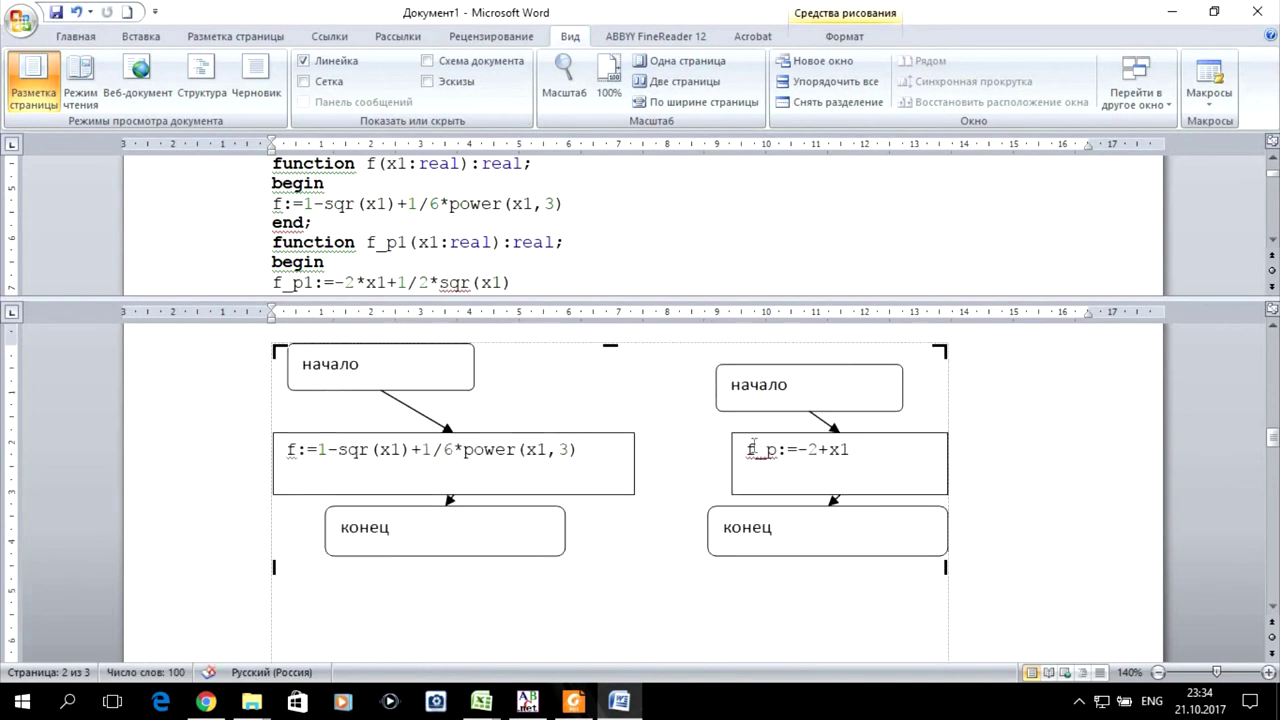
{"action": "left_click", "coordinate": [777, 450]}
{"action": "key", "text": "alt+shift"}
{"action": "type", "text": "2"}
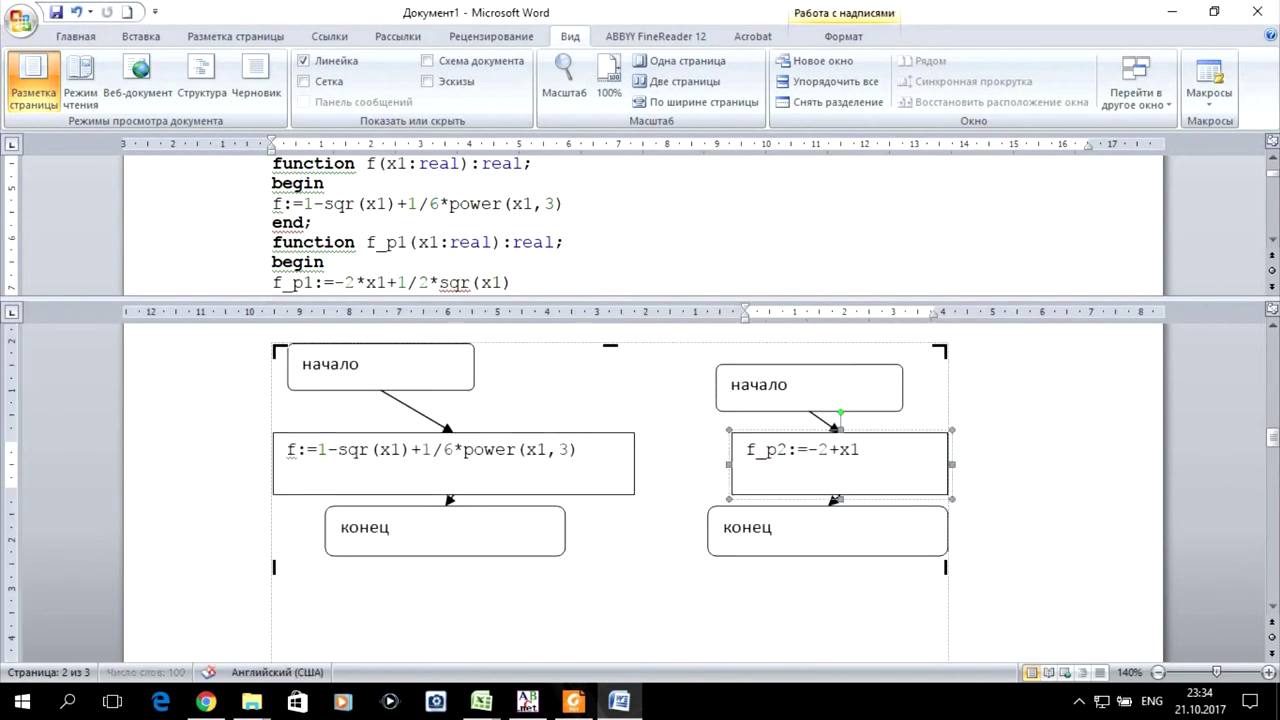
{"action": "scroll", "coordinate": [752, 465], "scroll_direction": "down", "scroll_amount": 1}
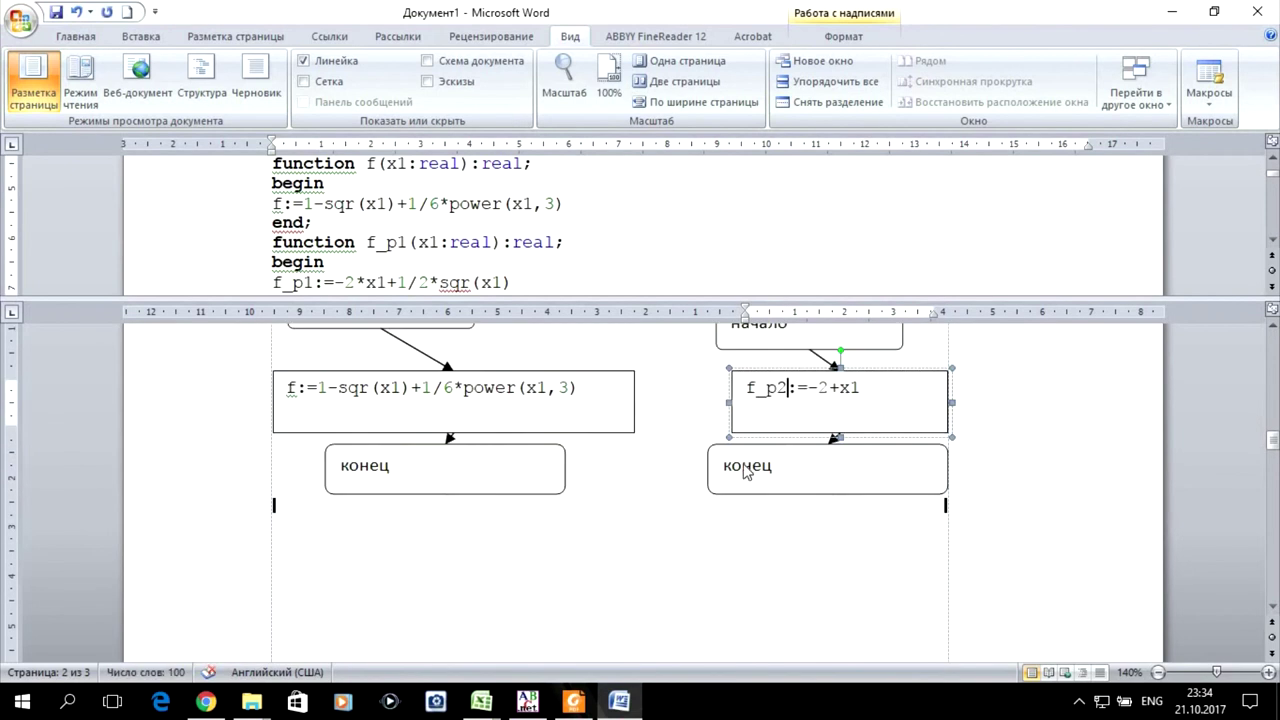
{"action": "scroll", "coordinate": [745, 465], "scroll_direction": "down", "scroll_amount": 2}
{"action": "left_click", "coordinate": [117, 35]}
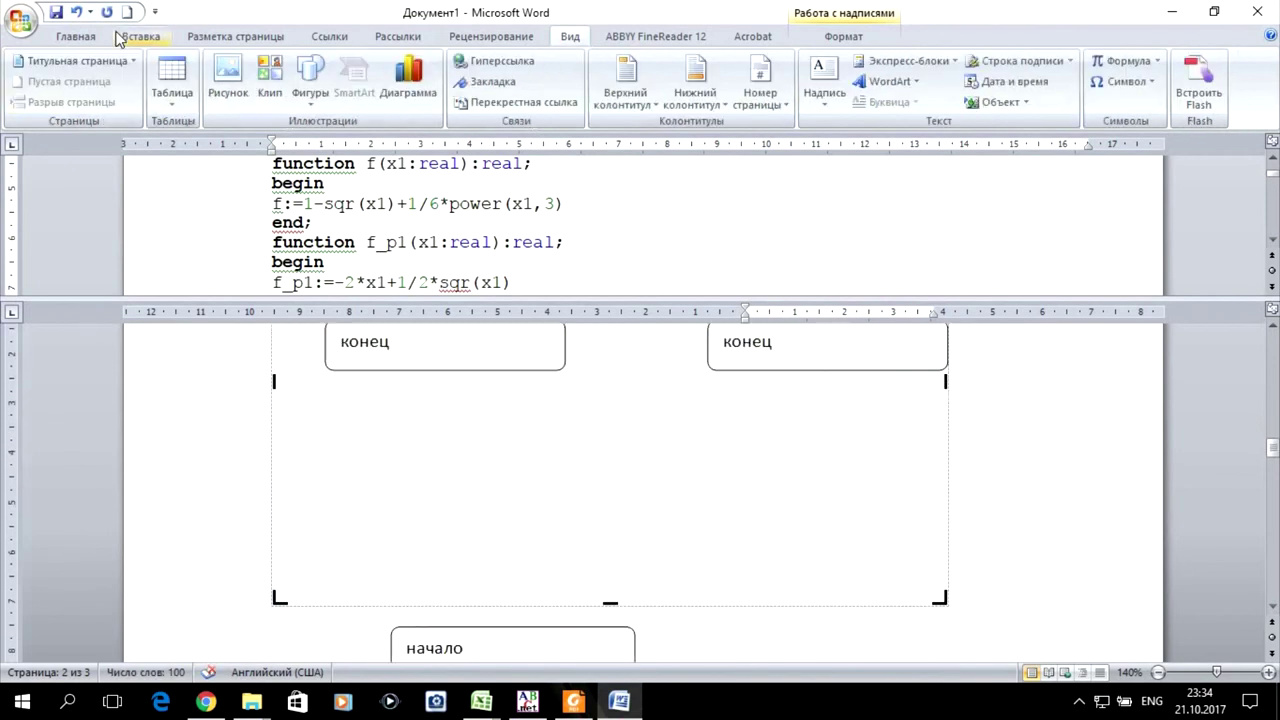
- Draw a rounded start box, a process rectangle and a rounded end box below the flowcharts
{"action": "left_click", "coordinate": [309, 88]}
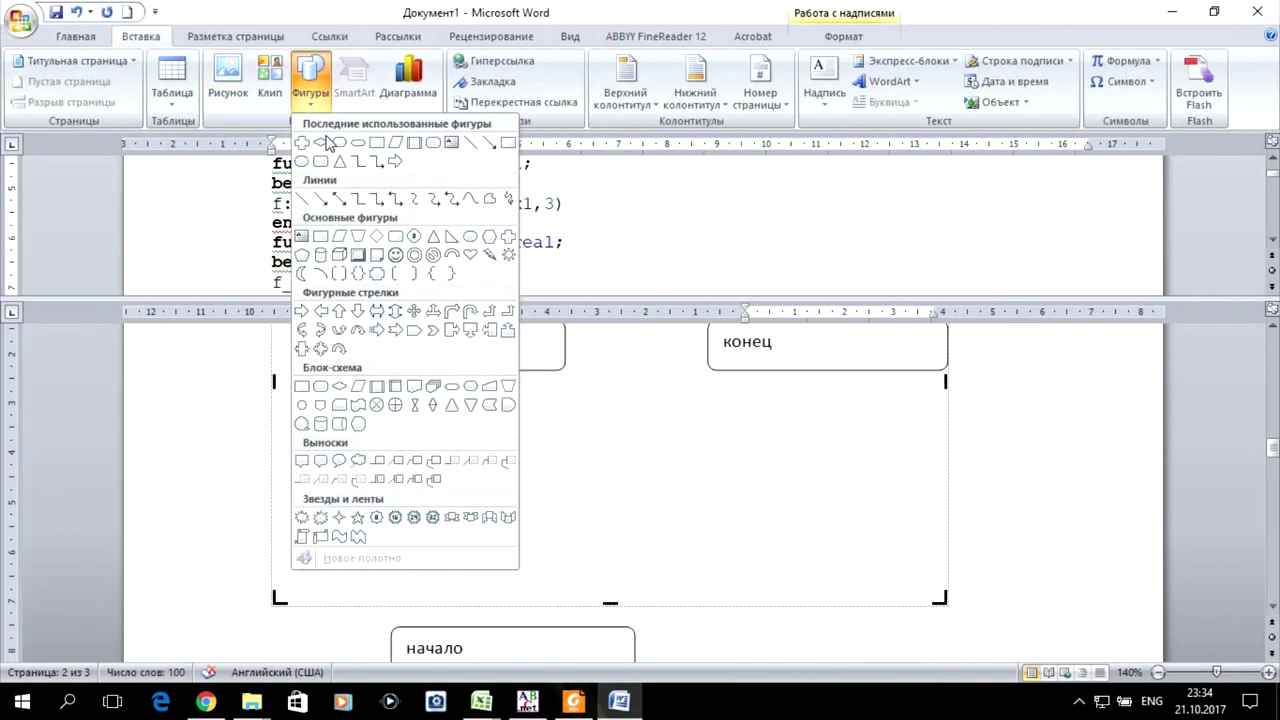
{"action": "left_click", "coordinate": [320, 386]}
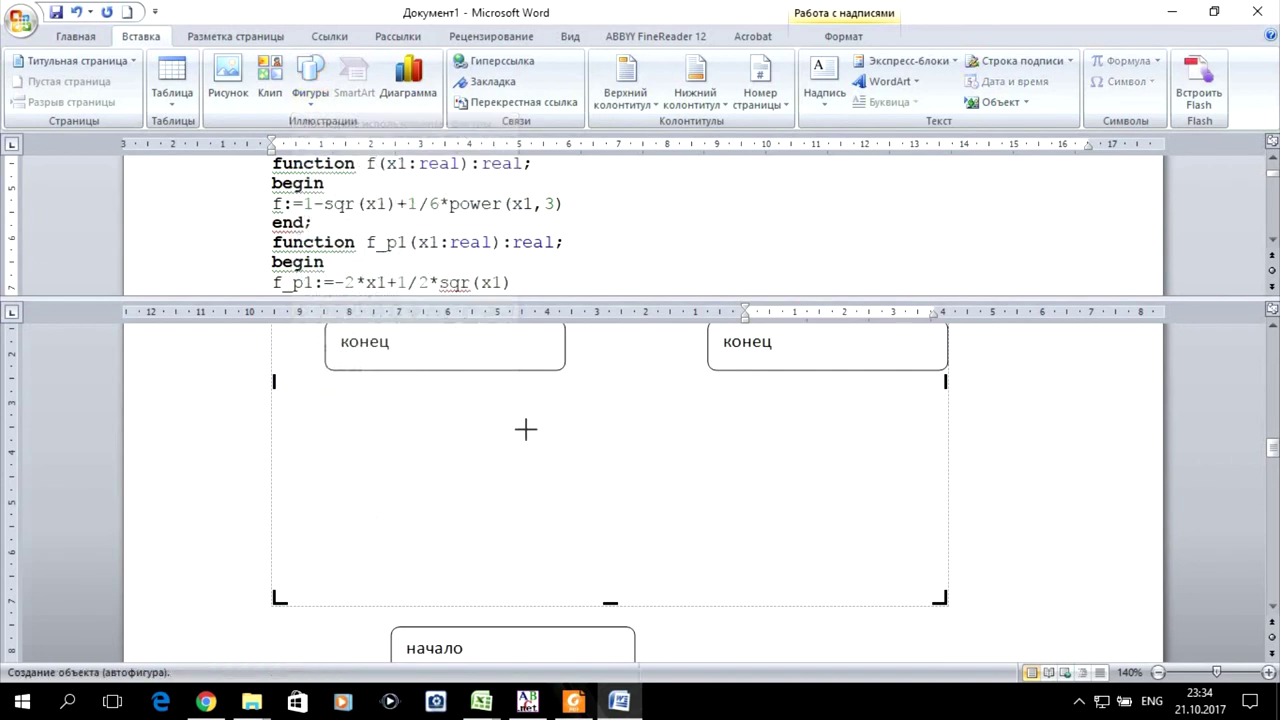
{"action": "left_click_drag", "start_coordinate": [432, 390], "coordinate": [616, 436]}
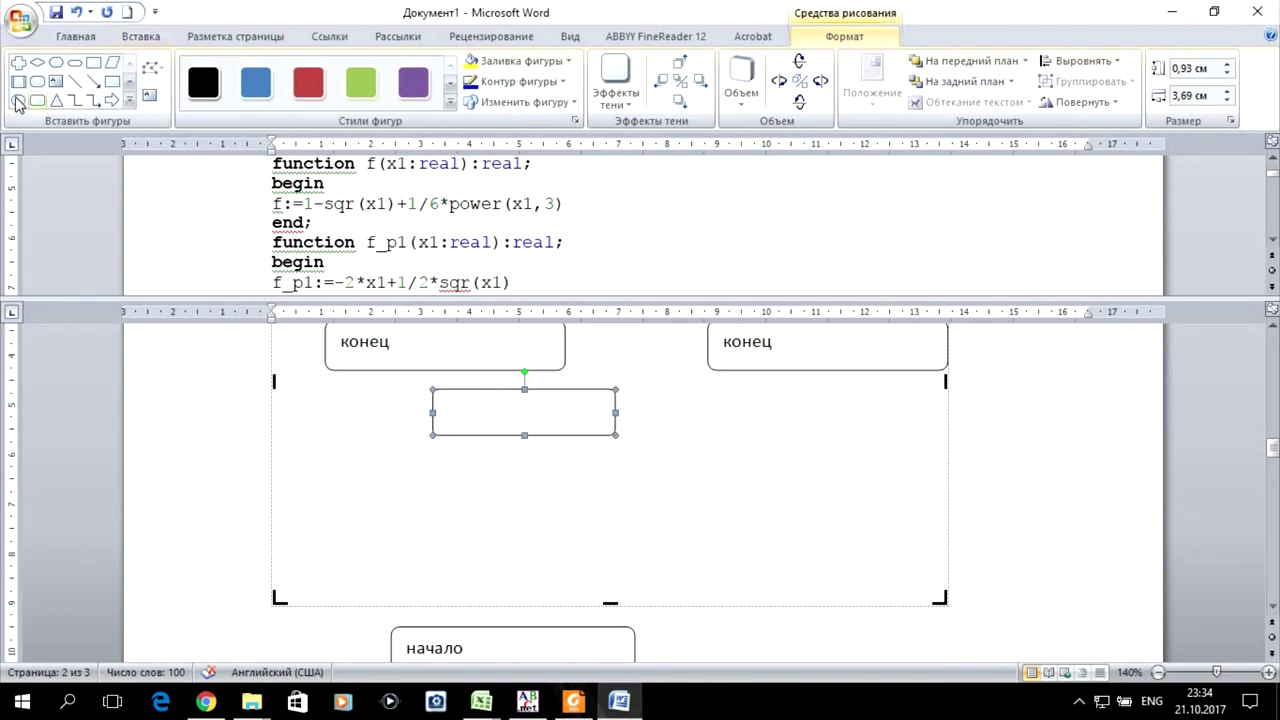
{"action": "left_click", "coordinate": [93, 66]}
{"action": "left_click_drag", "start_coordinate": [345, 446], "coordinate": [727, 511]}
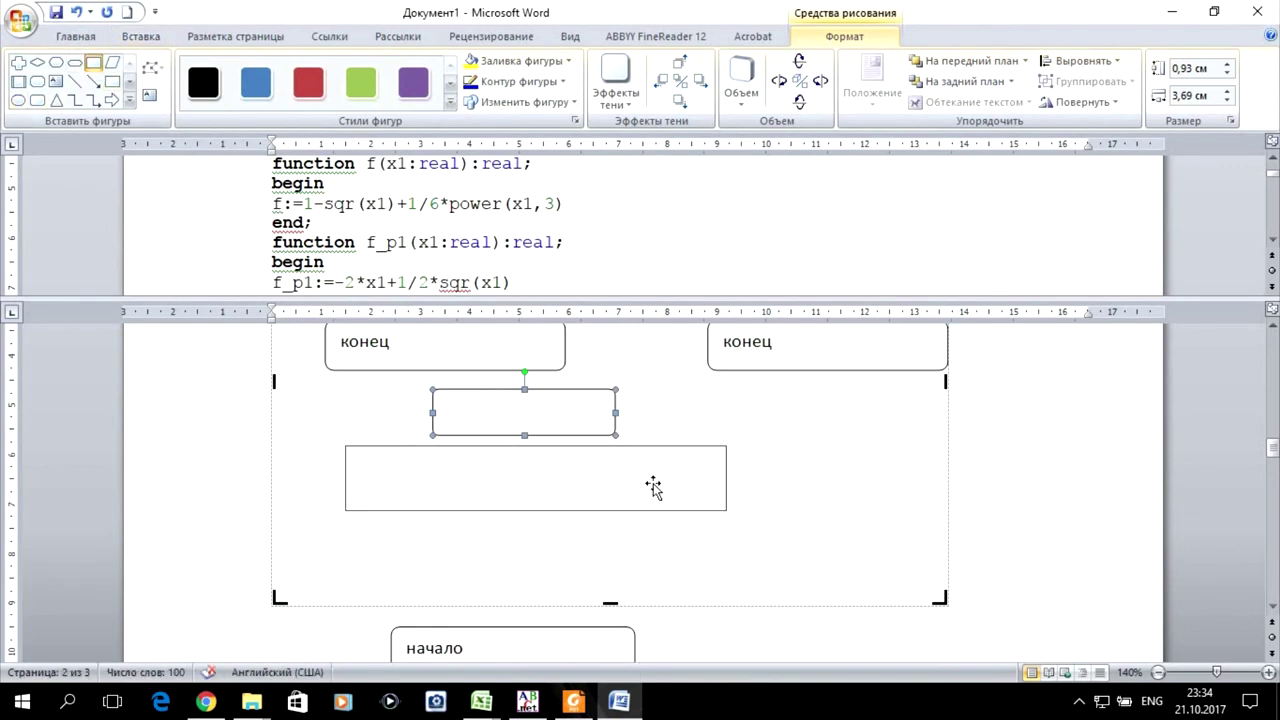
{"action": "left_click", "coordinate": [38, 100]}
{"action": "left_click_drag", "start_coordinate": [358, 541], "coordinate": [674, 595]}
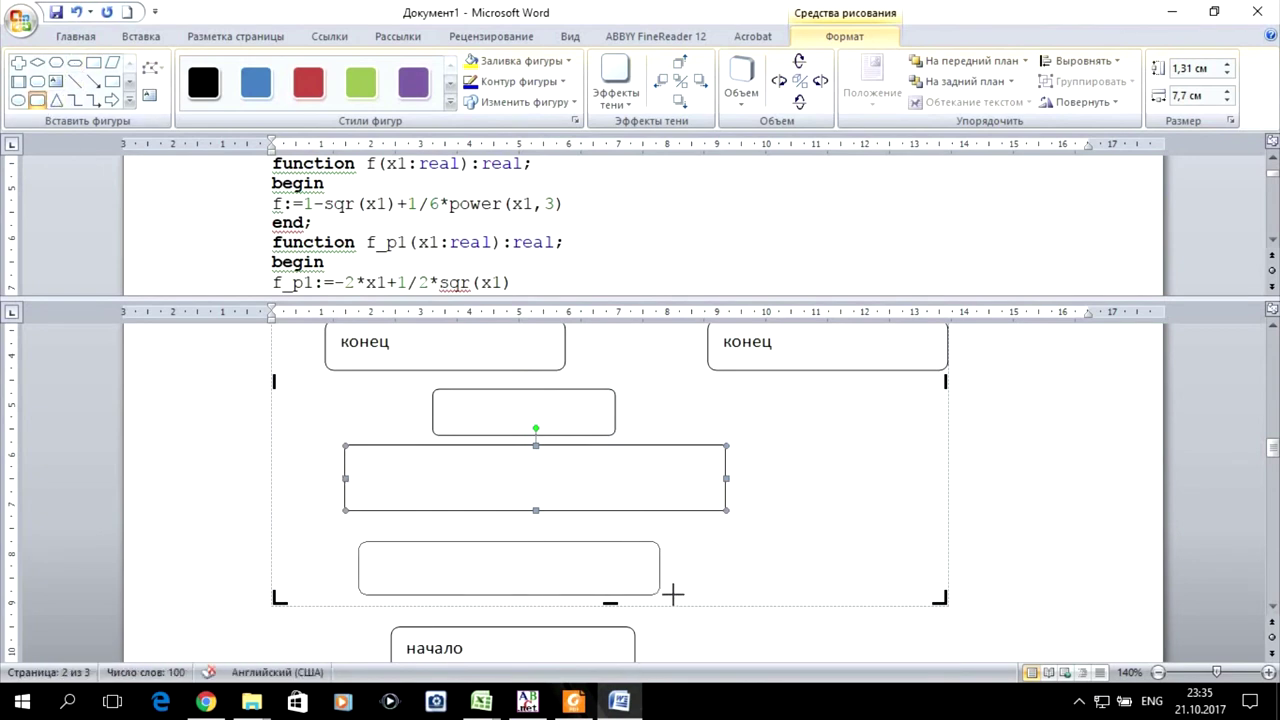
- Copy the f_p1:=-2*x1+1/2*sqr(x1) line from the pasted code
{"action": "left_click", "coordinate": [453, 255]}
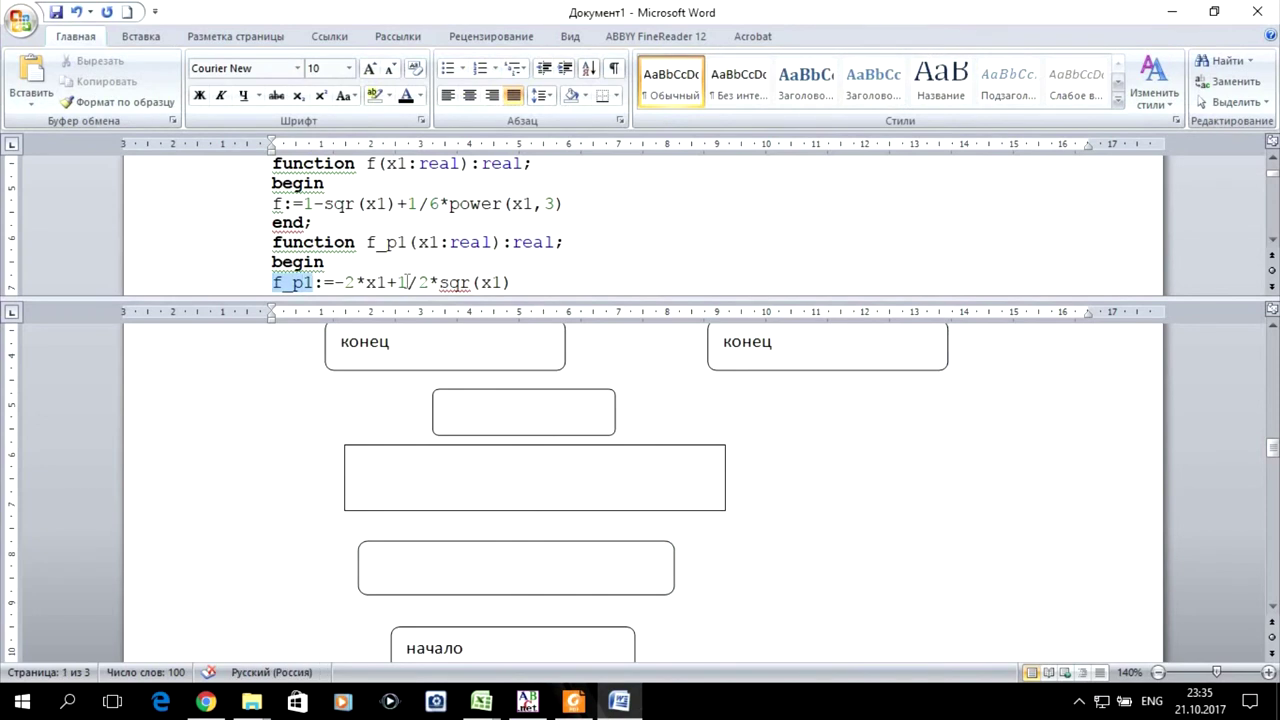
{"action": "left_click_drag", "start_coordinate": [273, 281], "coordinate": [503, 225]}
{"action": "left_click", "coordinate": [515, 253], "text": "shift"}
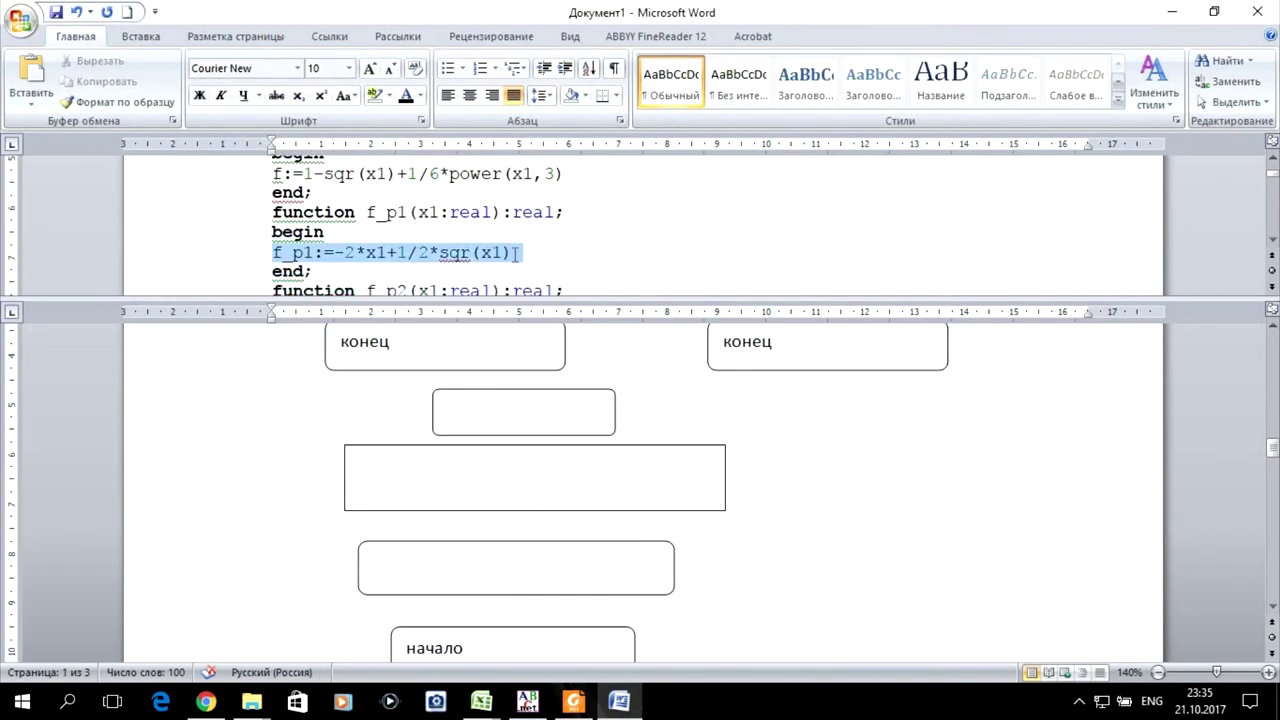
{"action": "right_click", "coordinate": [497, 251]}
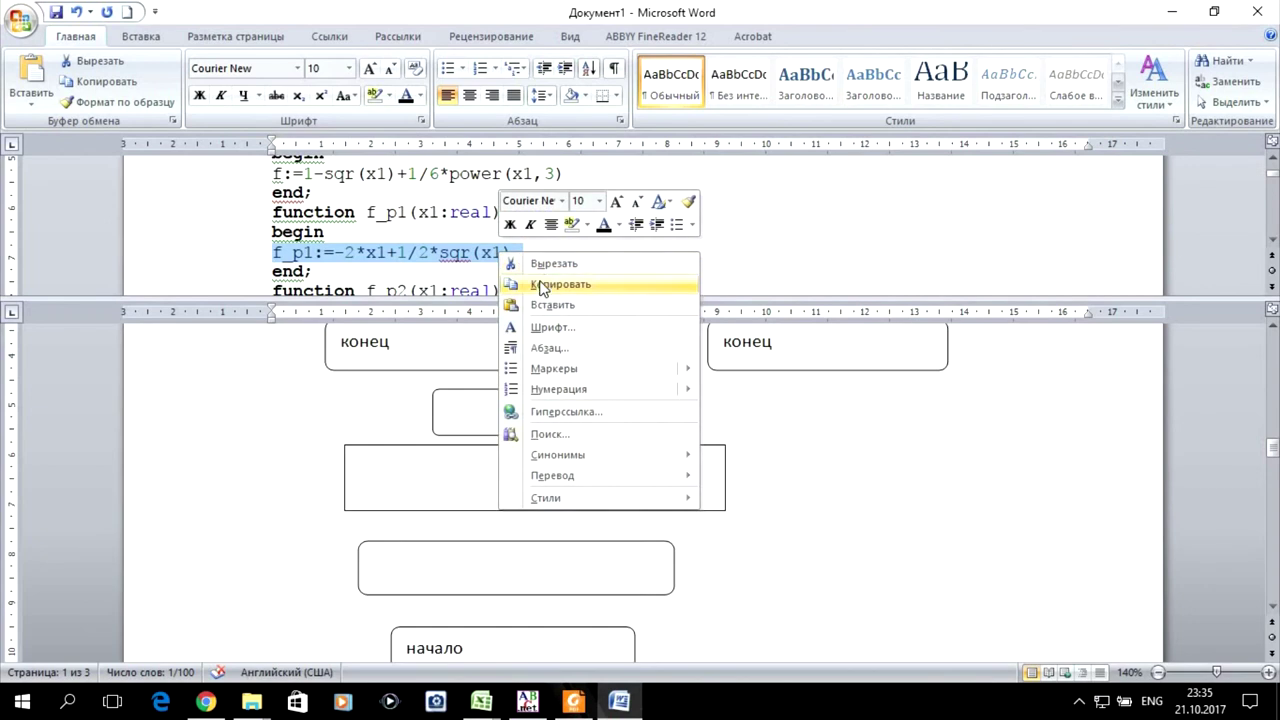
{"action": "left_click", "coordinate": [525, 285]}
- Label the start box начало
{"action": "left_click", "coordinate": [507, 417]}
{"action": "left_click", "coordinate": [507, 417]}
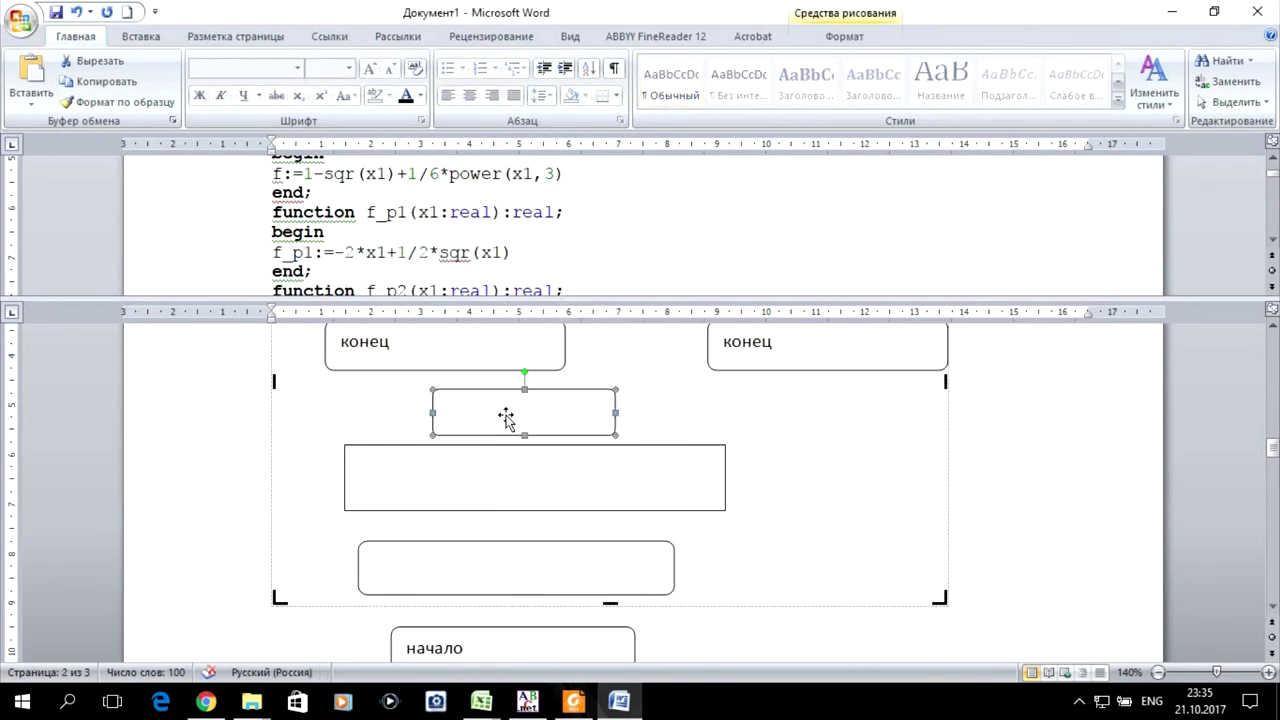
{"action": "right_click", "coordinate": [506, 414]}
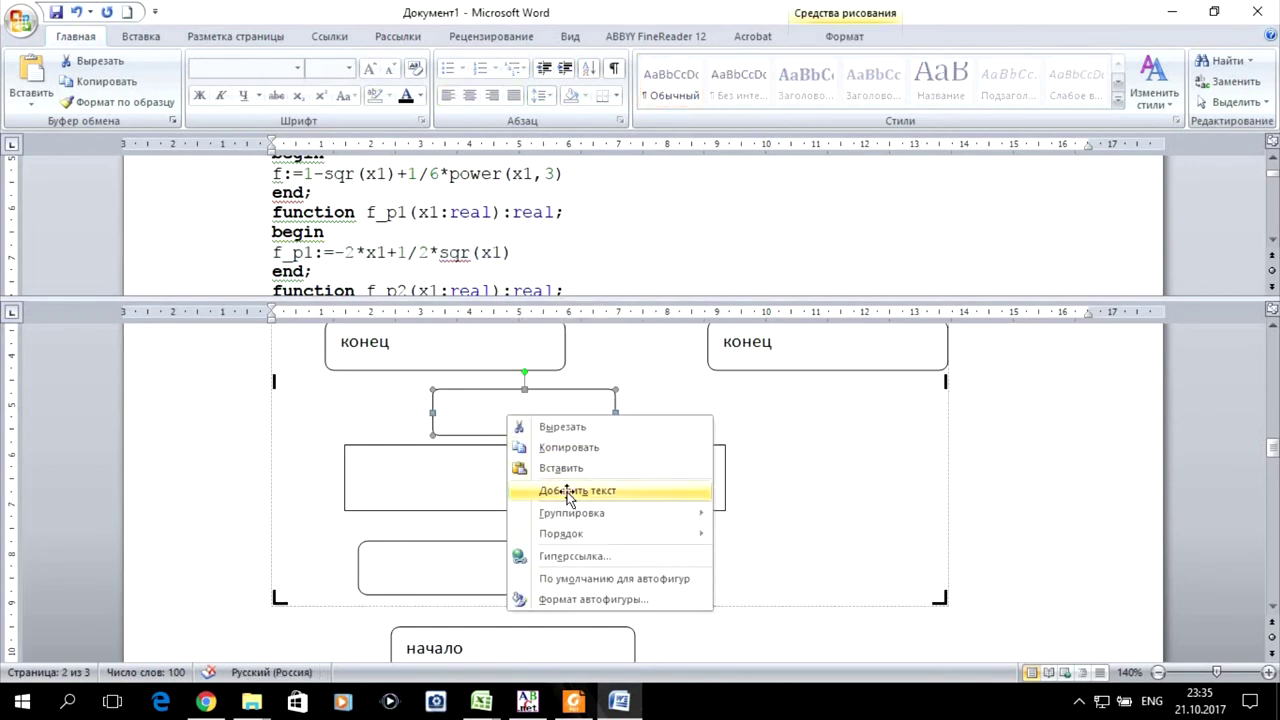
{"action": "left_click", "coordinate": [564, 490]}
{"action": "key", "text": "alt+shift"}
{"action": "type", "text": "начало"}
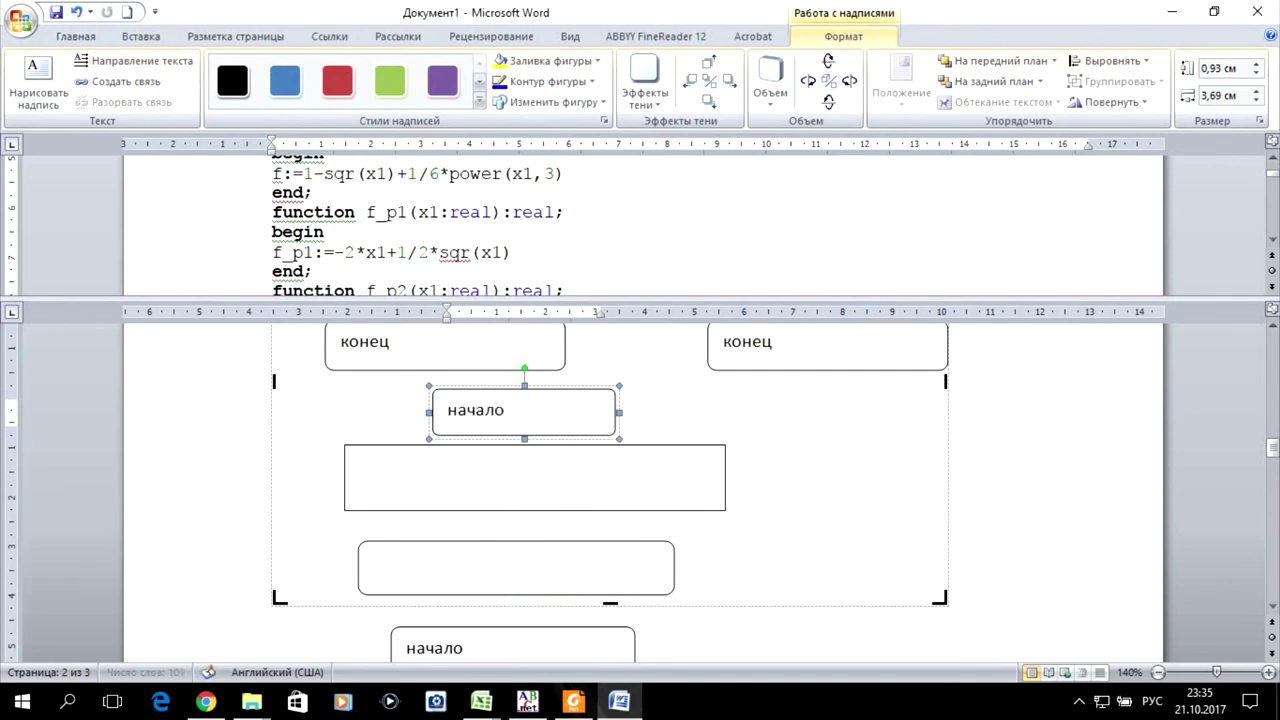
- Fill the rectangle with f_p1:=-2*x1+1/2*sqr(x1) and label the end box конец
{"action": "left_click", "coordinate": [466, 487]}
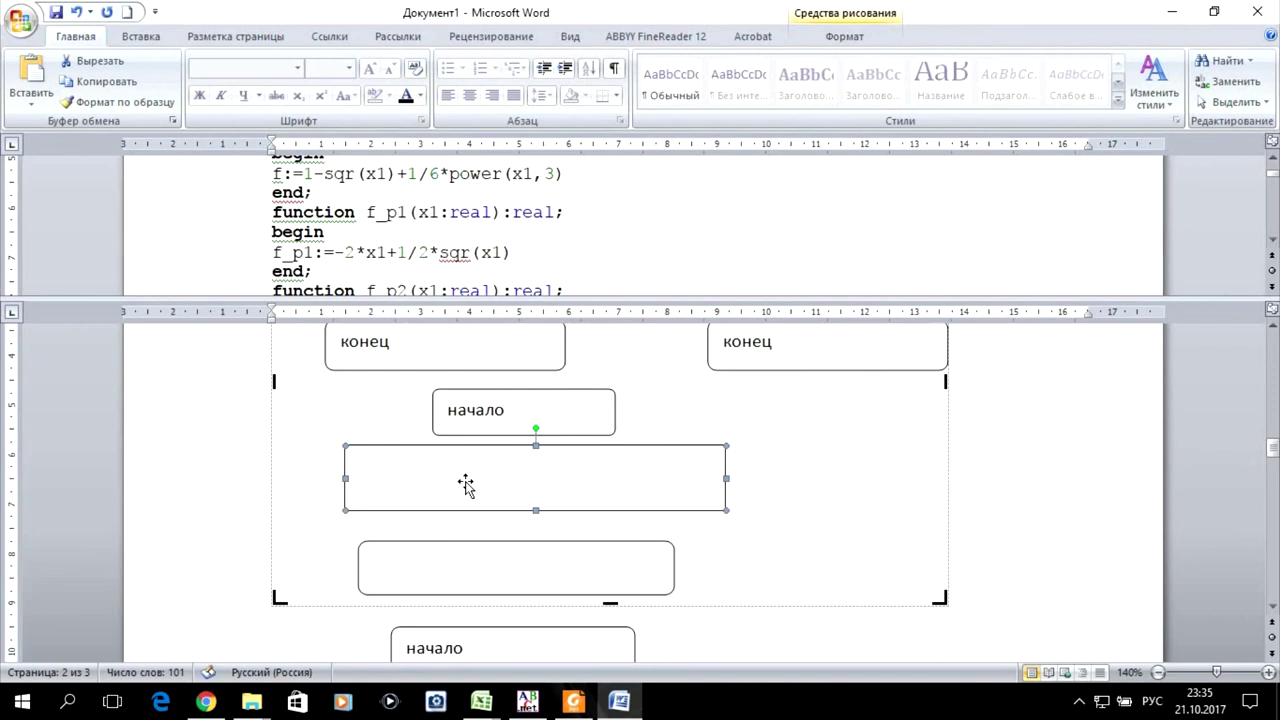
{"action": "right_click", "coordinate": [465, 481]}
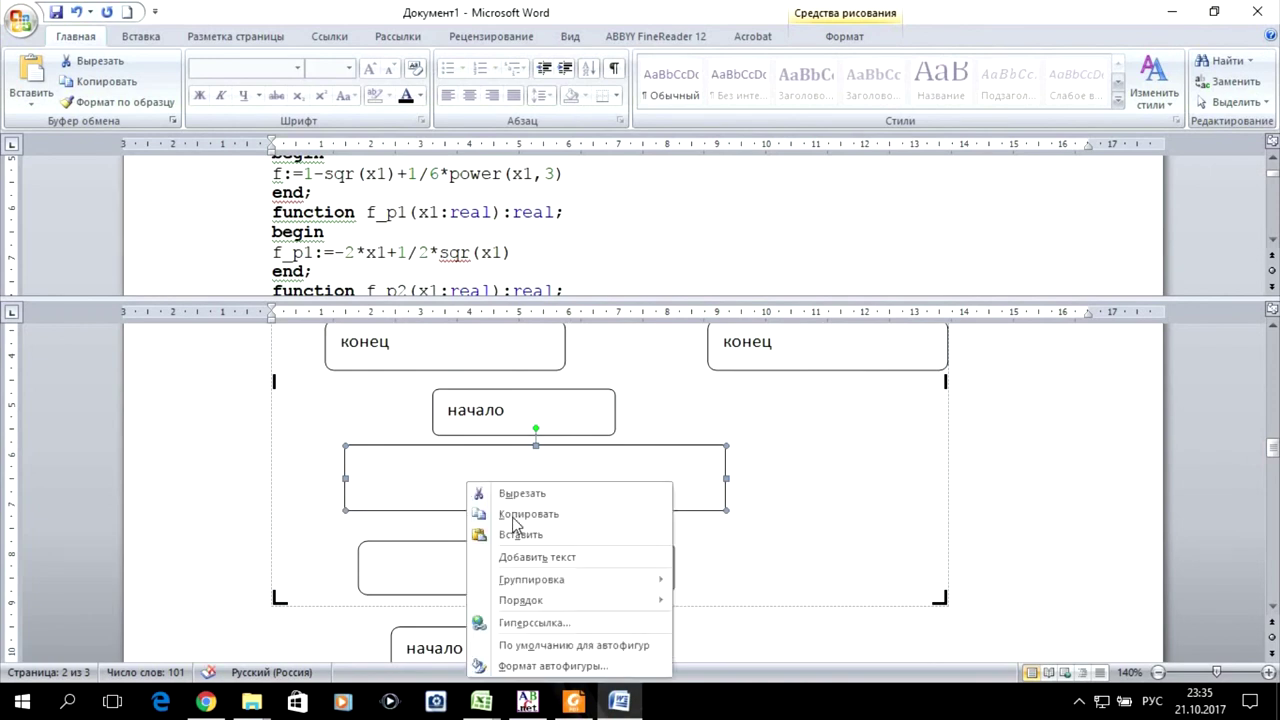
{"action": "left_click", "coordinate": [529, 557]}
{"action": "type", "text": "f_p1:=-2*x1+1/2*sqr(x1)"}
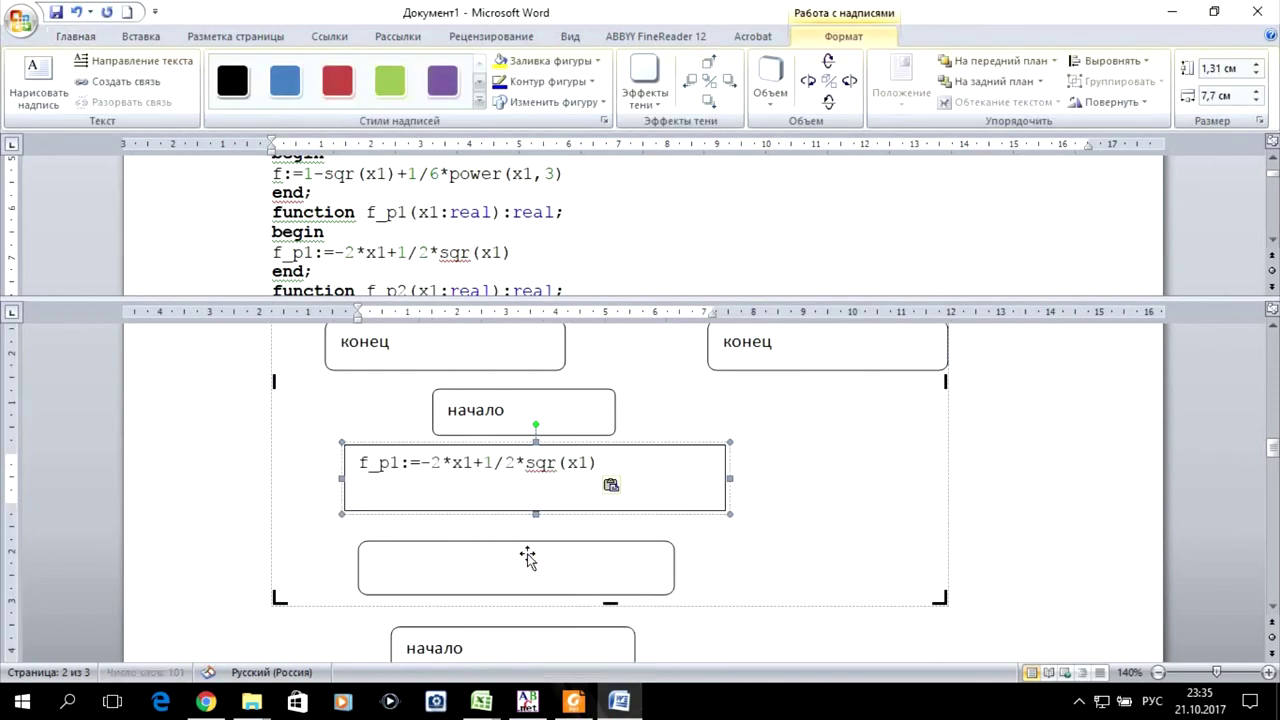
{"action": "left_click", "coordinate": [505, 561]}
{"action": "right_click", "coordinate": [505, 563]}
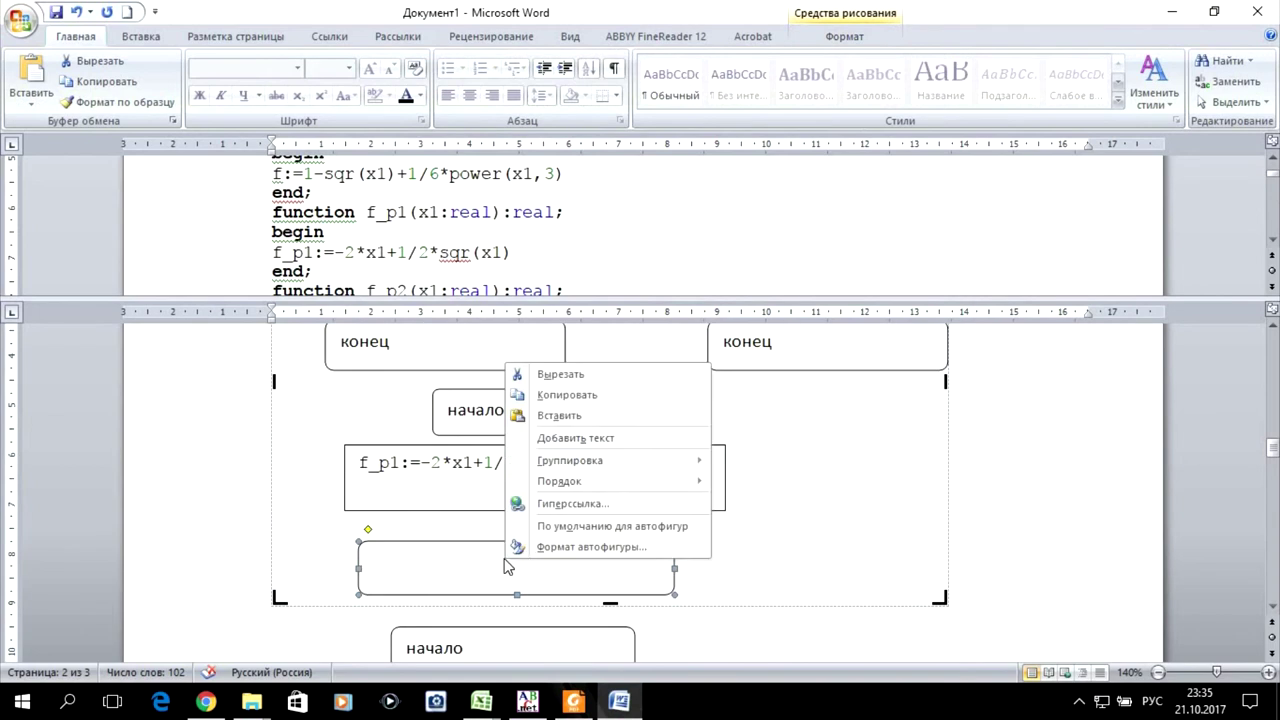
{"action": "left_click", "coordinate": [556, 444]}
{"action": "type", "text": "конец"}
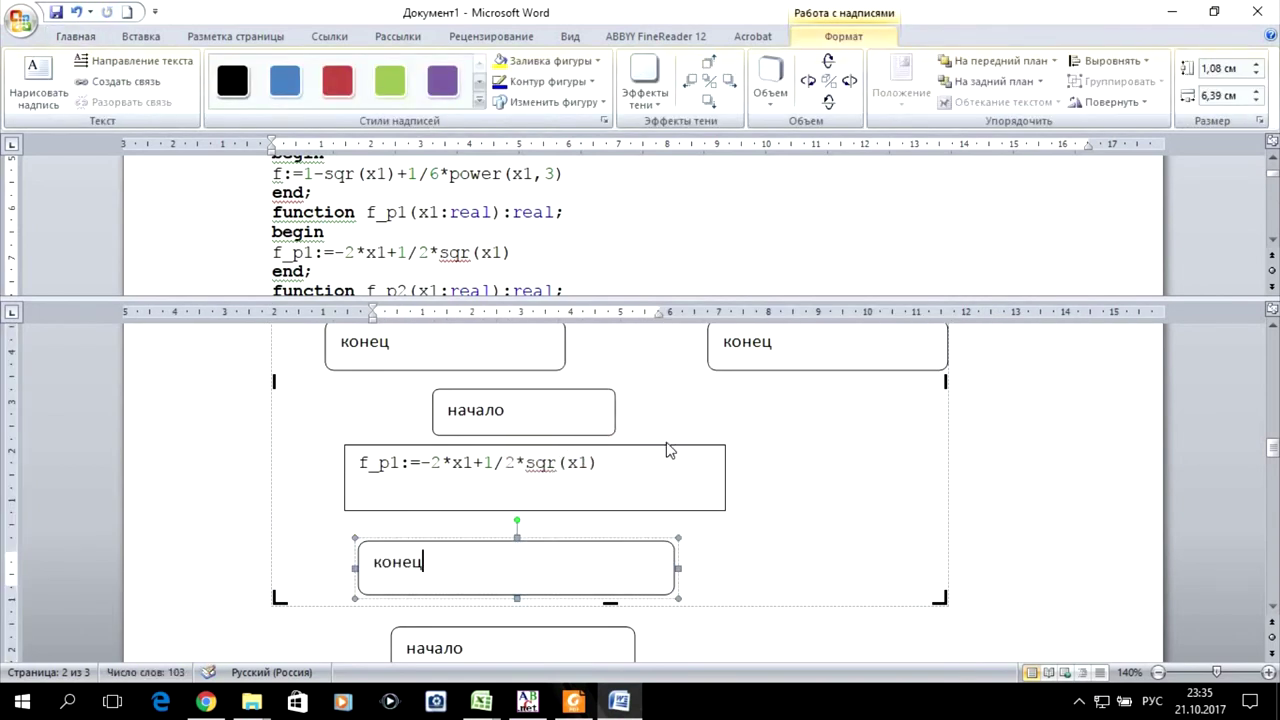
{"action": "left_click", "coordinate": [771, 540]}
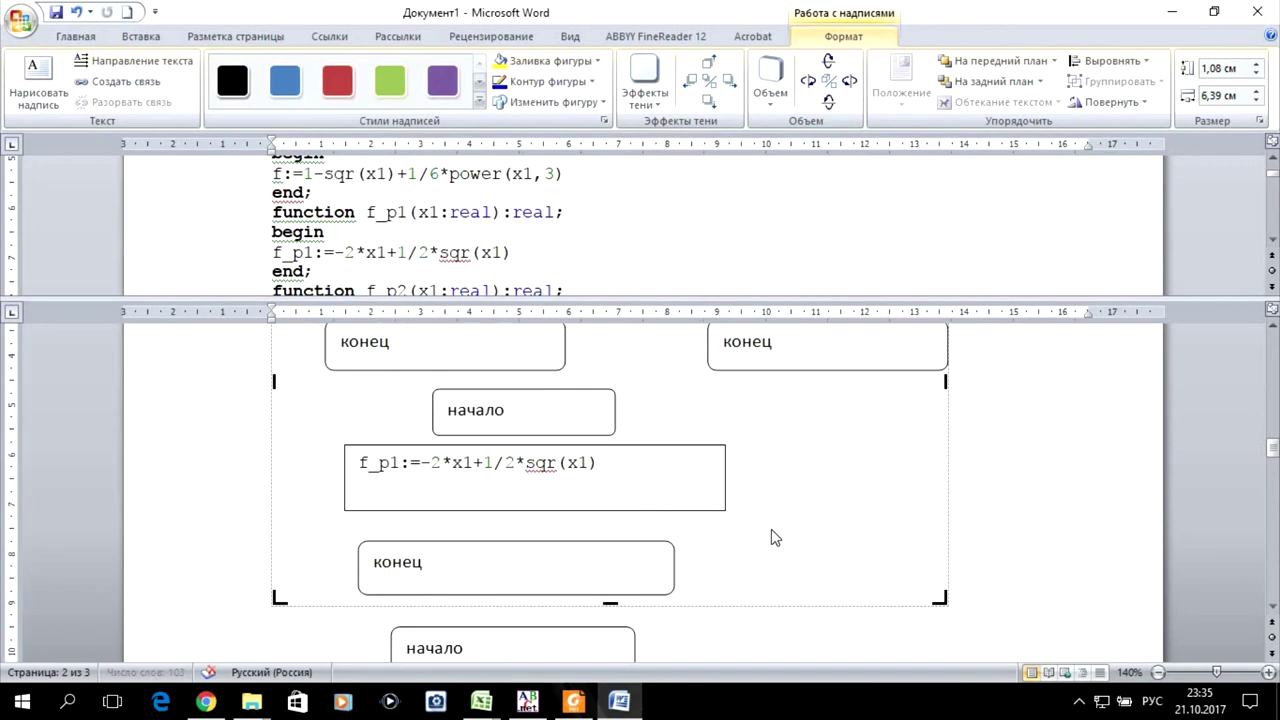
{"action": "left_click", "coordinate": [150, 37]}
{"action": "left_click", "coordinate": [312, 92]}
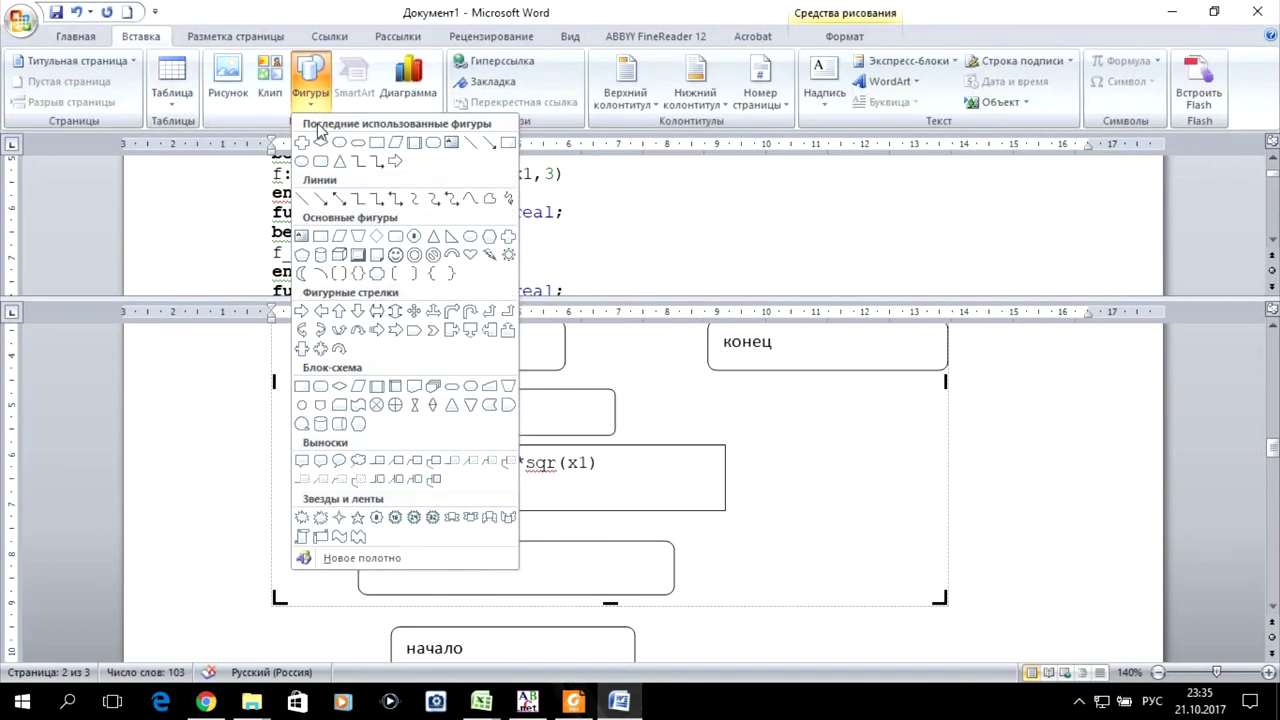
- Draw arrows from начало to the f_p1 box and from the f_p1 box to конец
{"action": "left_click", "coordinate": [320, 230]}
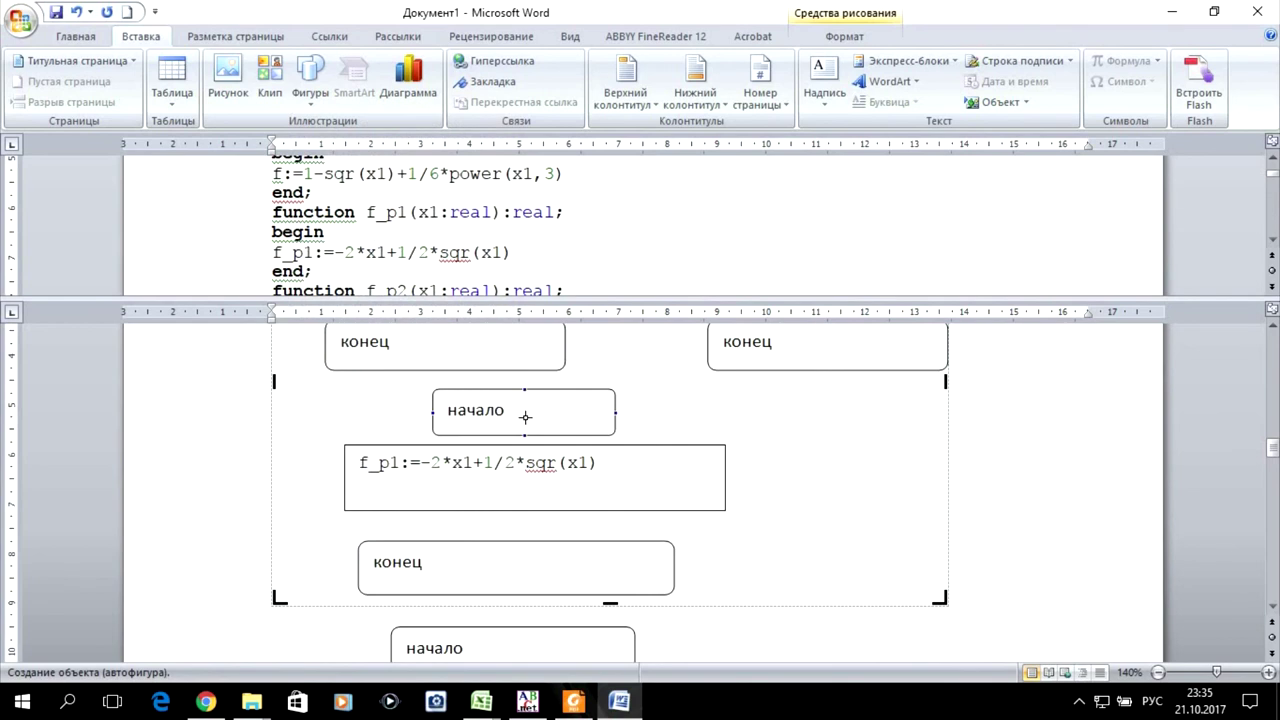
{"action": "left_click_drag", "start_coordinate": [527, 437], "coordinate": [544, 450]}
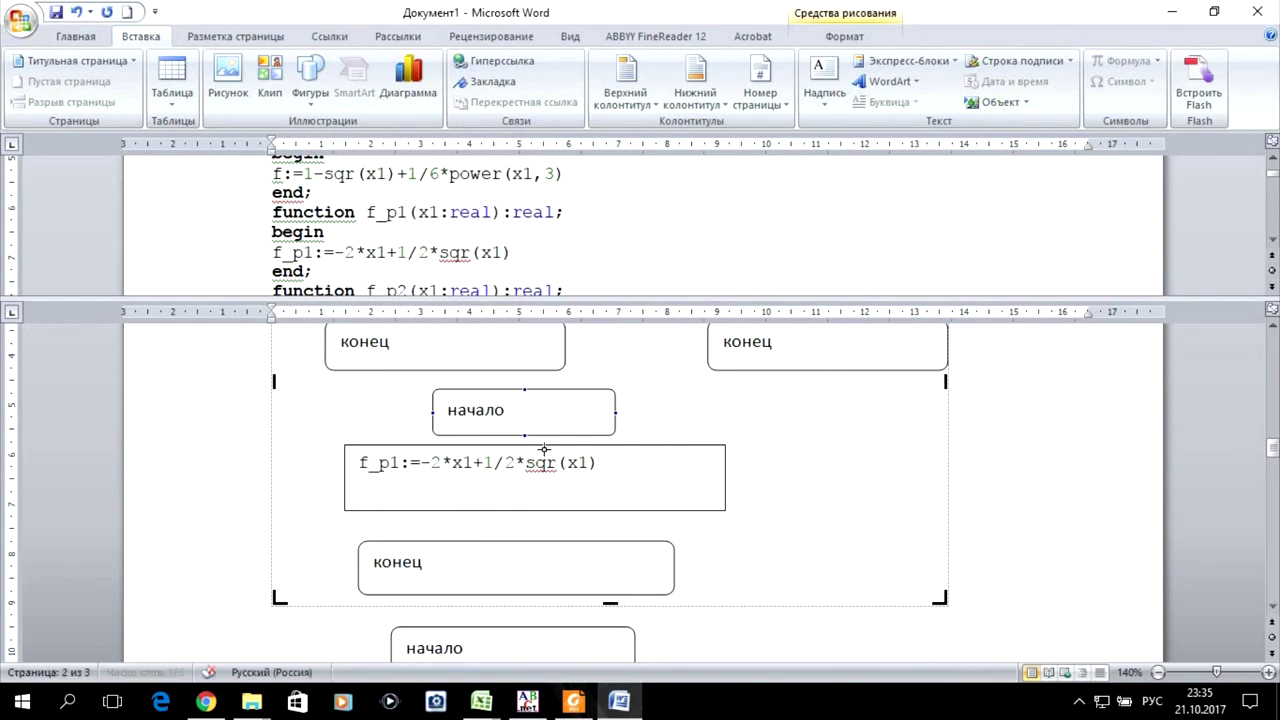
{"action": "left_click", "coordinate": [92, 80]}
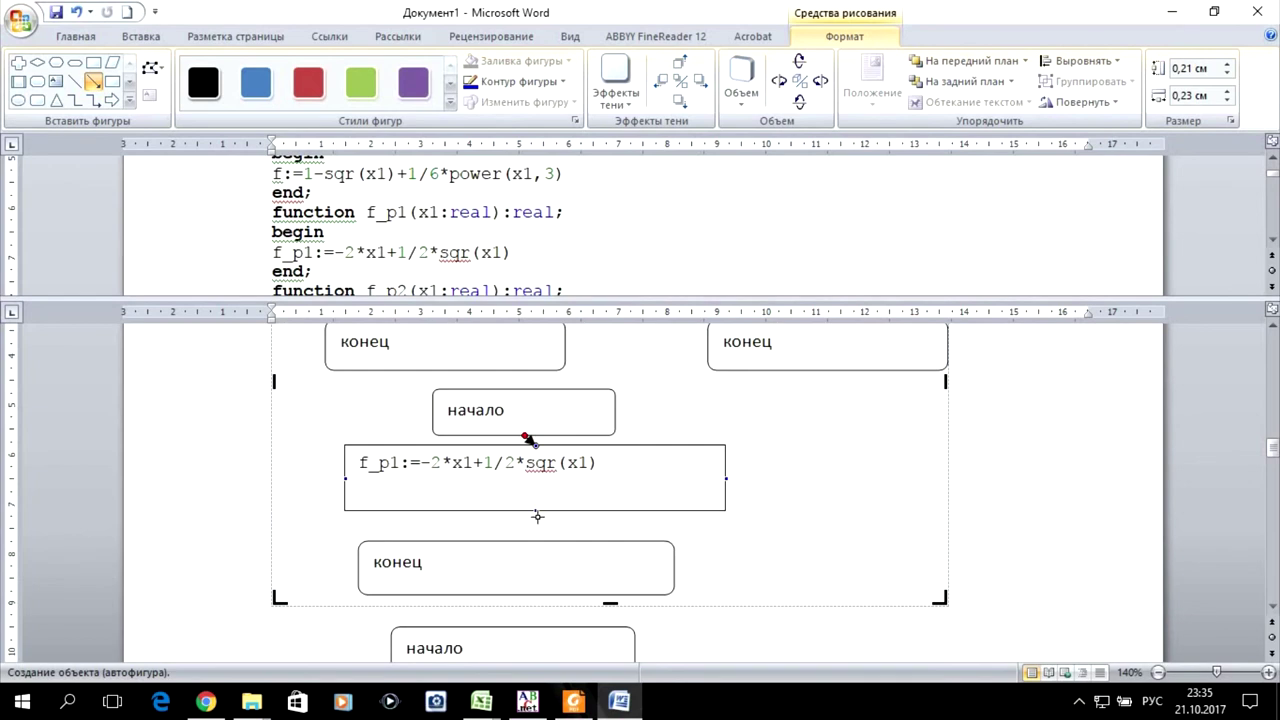
{"action": "left_click_drag", "start_coordinate": [540, 511], "coordinate": [517, 541]}
{"action": "scroll", "coordinate": [700, 530], "scroll_direction": "down", "scroll_amount": 2}
{"action": "scroll", "coordinate": [690, 531], "scroll_direction": "down", "scroll_amount": 1}
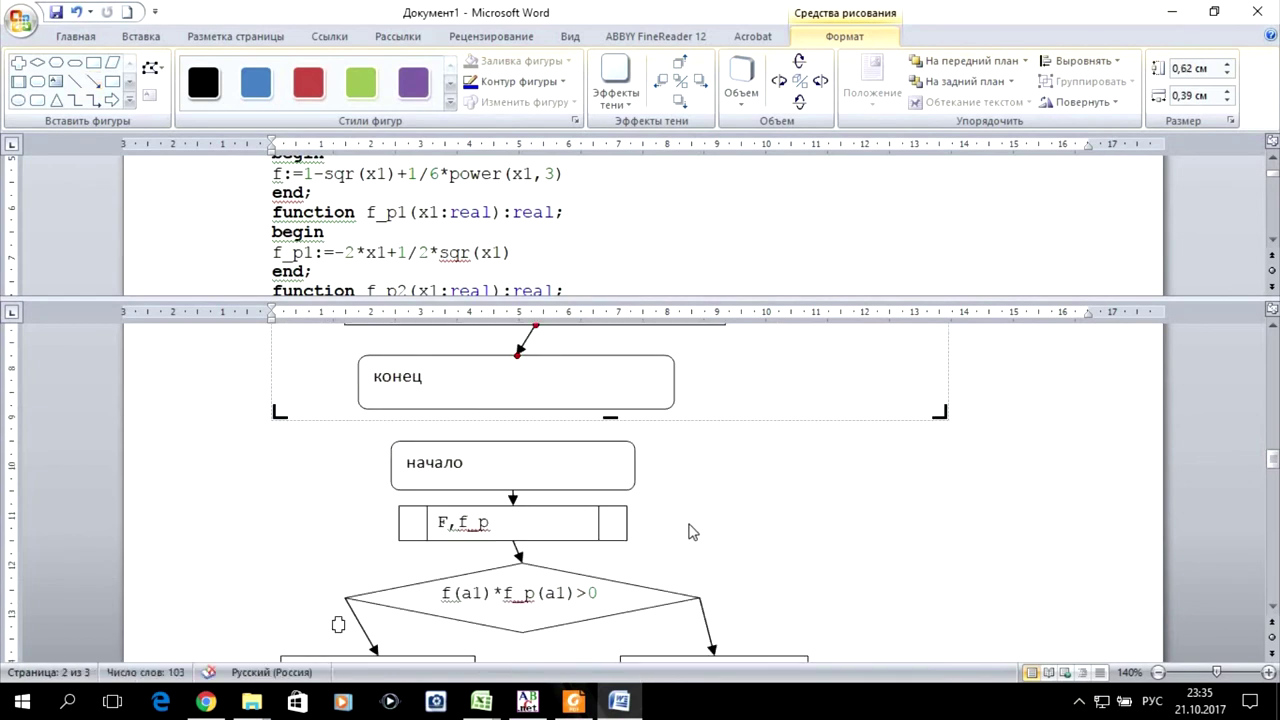
- Change the main flowchart's input box from F,f_p to F,f_p1,f_p2
{"action": "left_click", "coordinate": [494, 521]}
{"action": "left_click", "coordinate": [494, 521]}
{"action": "type", "text": "1"}
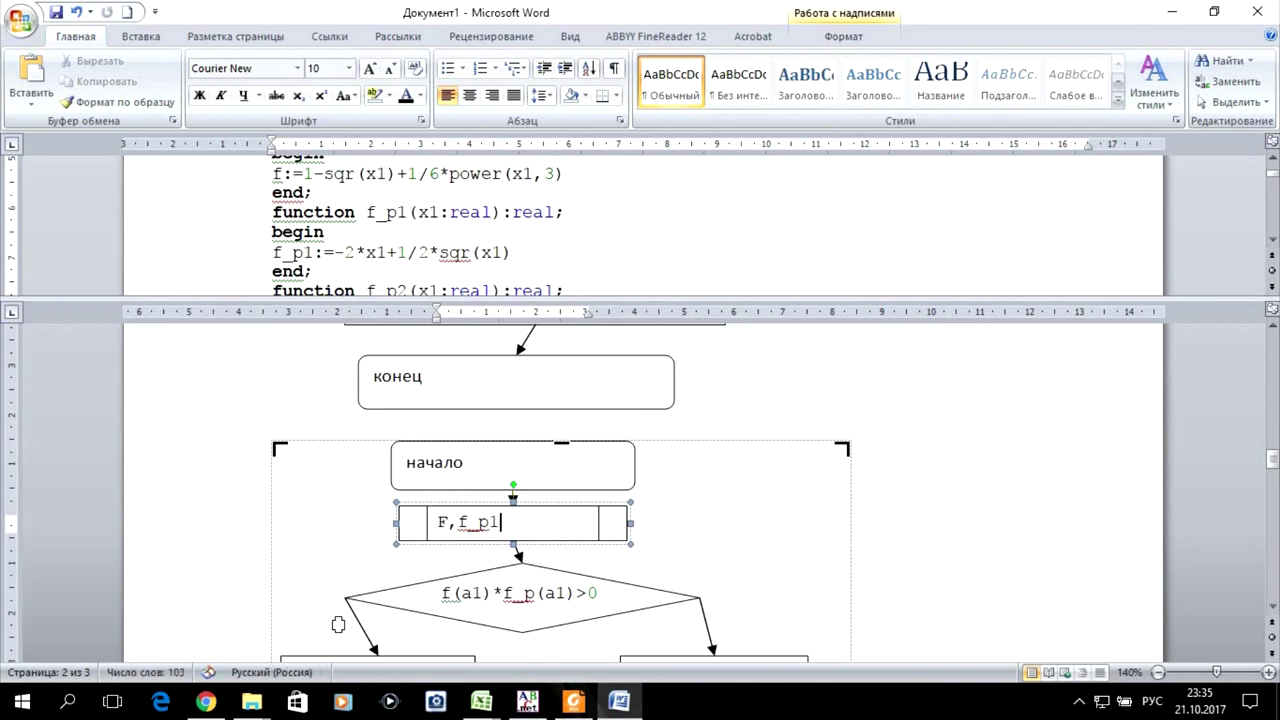
{"action": "key", "text": "shift+Left"}
{"action": "key", "text": "shift+Left"}
{"action": "key", "text": "shift+Left"}
{"action": "key", "text": "shift+Left"}
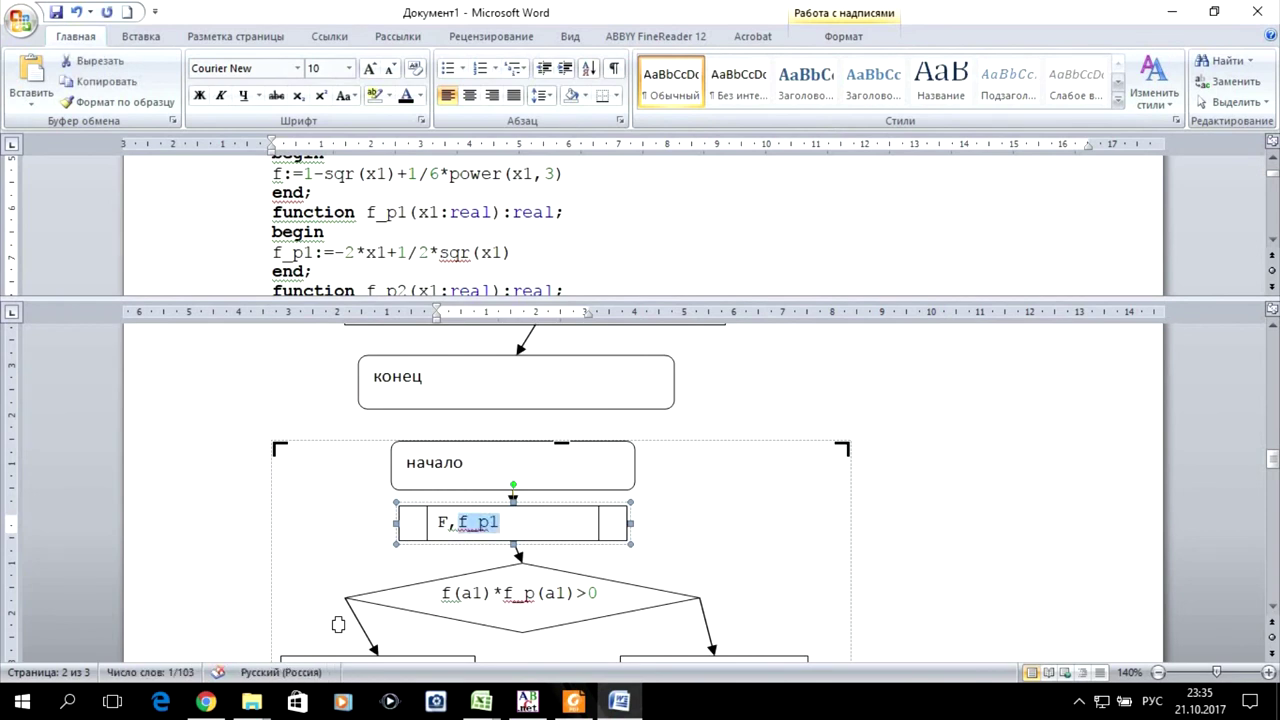
{"action": "left_click", "coordinate": [104, 81]}
{"action": "key", "text": "End"}
{"action": "key", "text": "alt+shift"}
{"action": "type", "text": ","}
{"action": "key", "text": "ctrl+v"}
{"action": "key", "text": "BackSpace"}
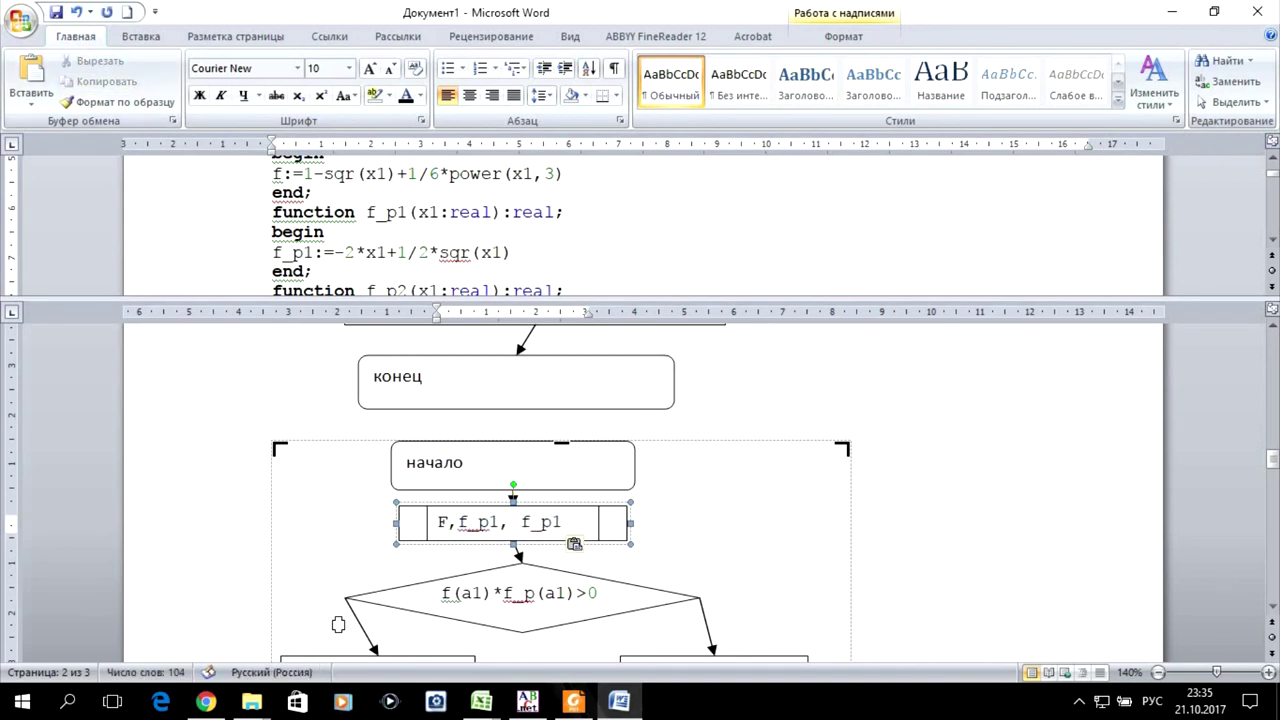
{"action": "type", "text": "2"}
- Make the diamond test f(a1)*f_p2(a1) and reduce the left branch box to x0:=a1
{"action": "scroll", "coordinate": [594, 487], "scroll_direction": "down", "scroll_amount": 3}
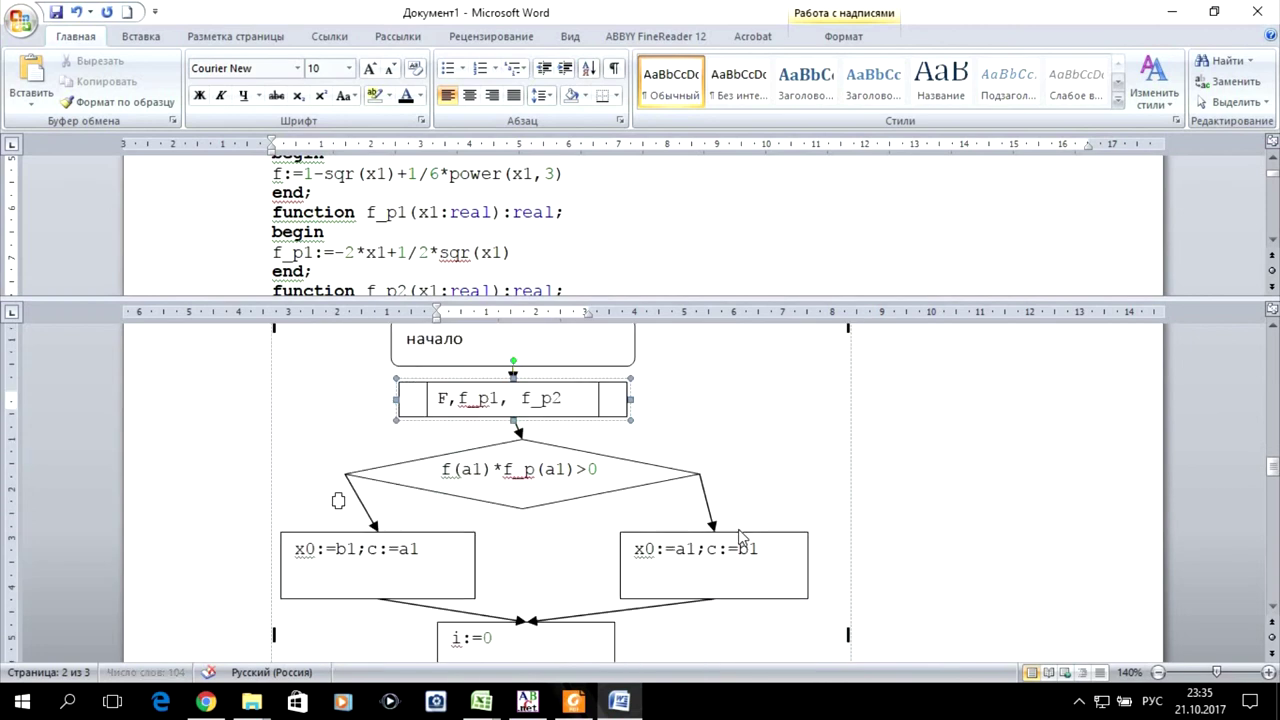
{"action": "left_click", "coordinate": [537, 469]}
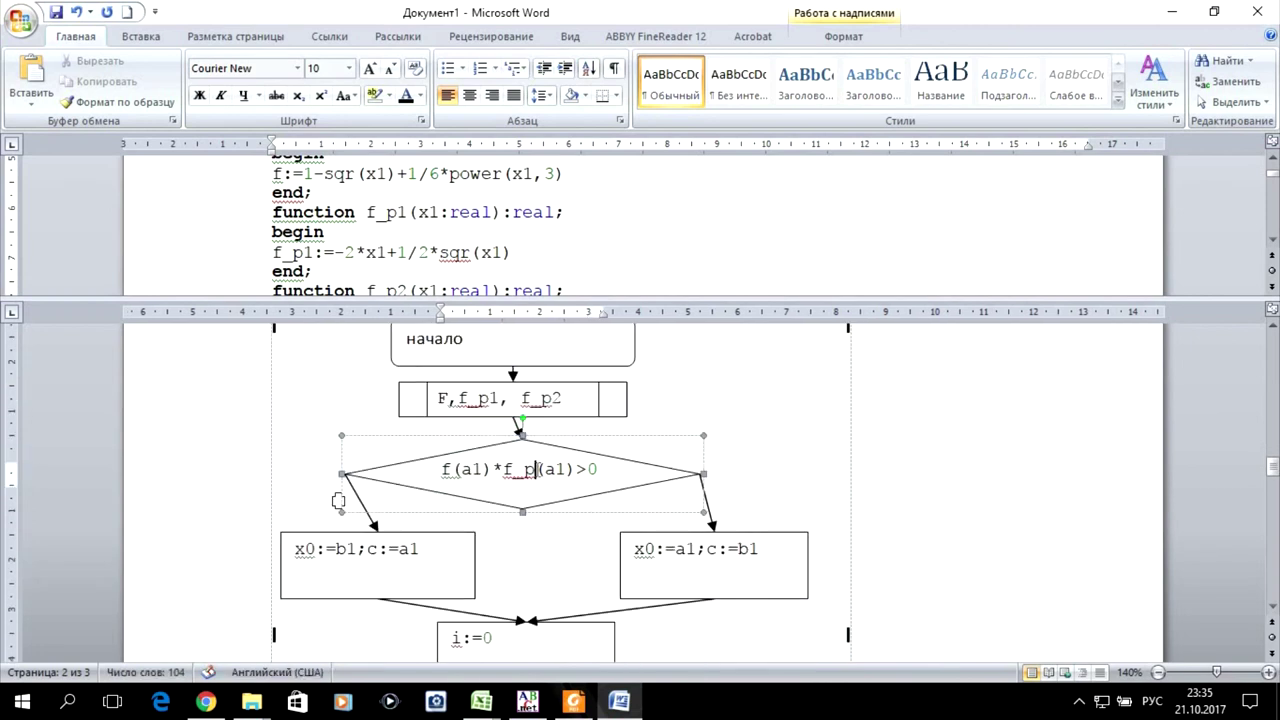
{"action": "type", "text": "2"}
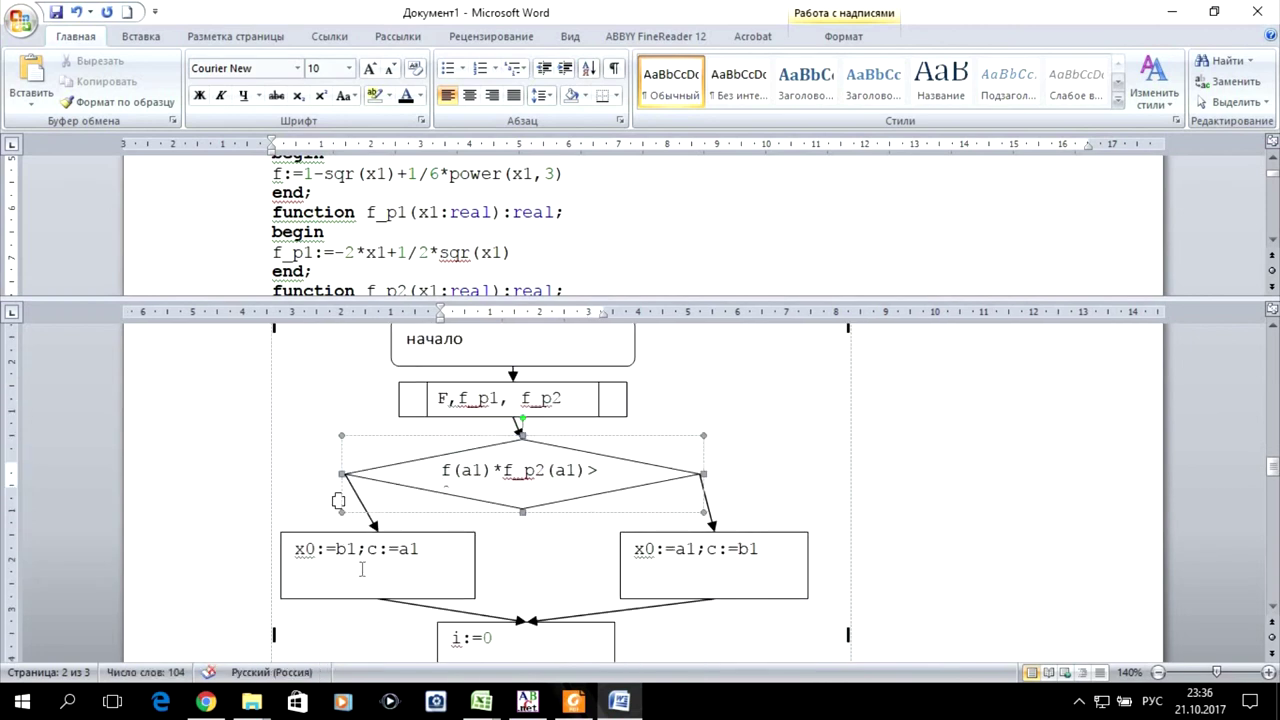
{"action": "left_click", "coordinate": [345, 545]}
{"action": "key", "text": "BackSpace"}
{"action": "type", "text": "a"}
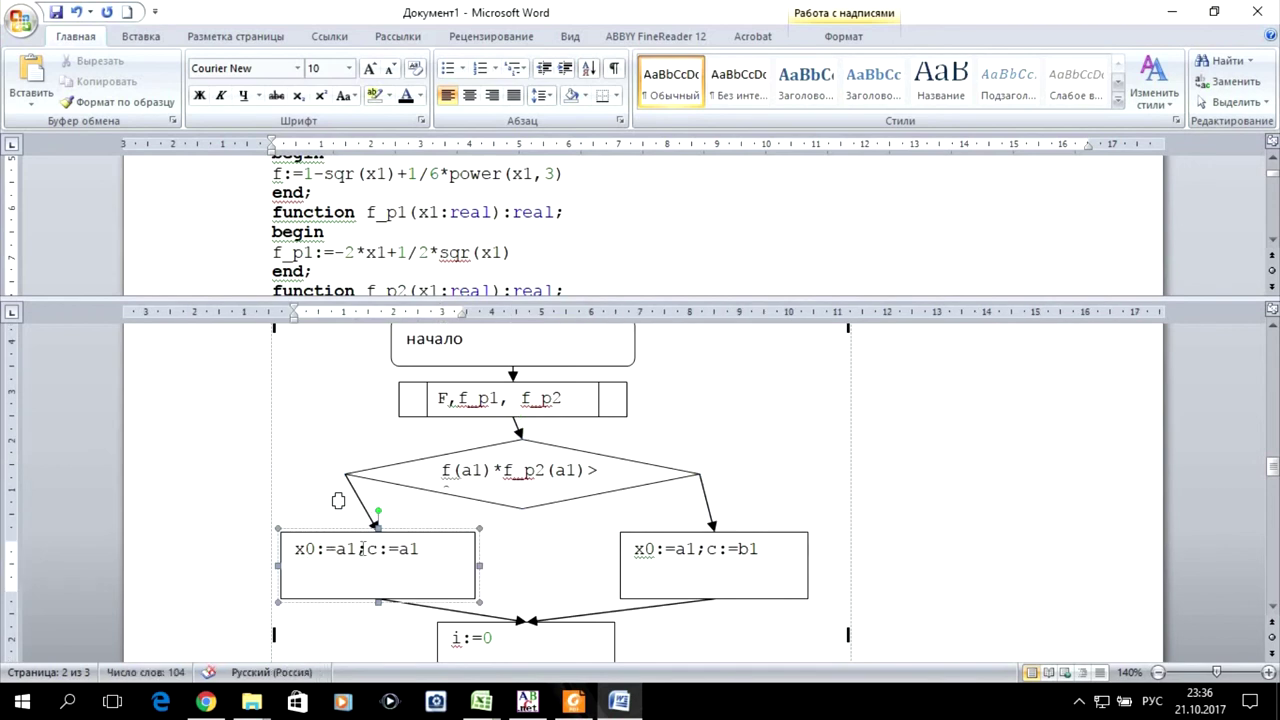
{"action": "left_click_drag", "start_coordinate": [358, 548], "coordinate": [433, 557]}
{"action": "key", "text": "BackSpace"}
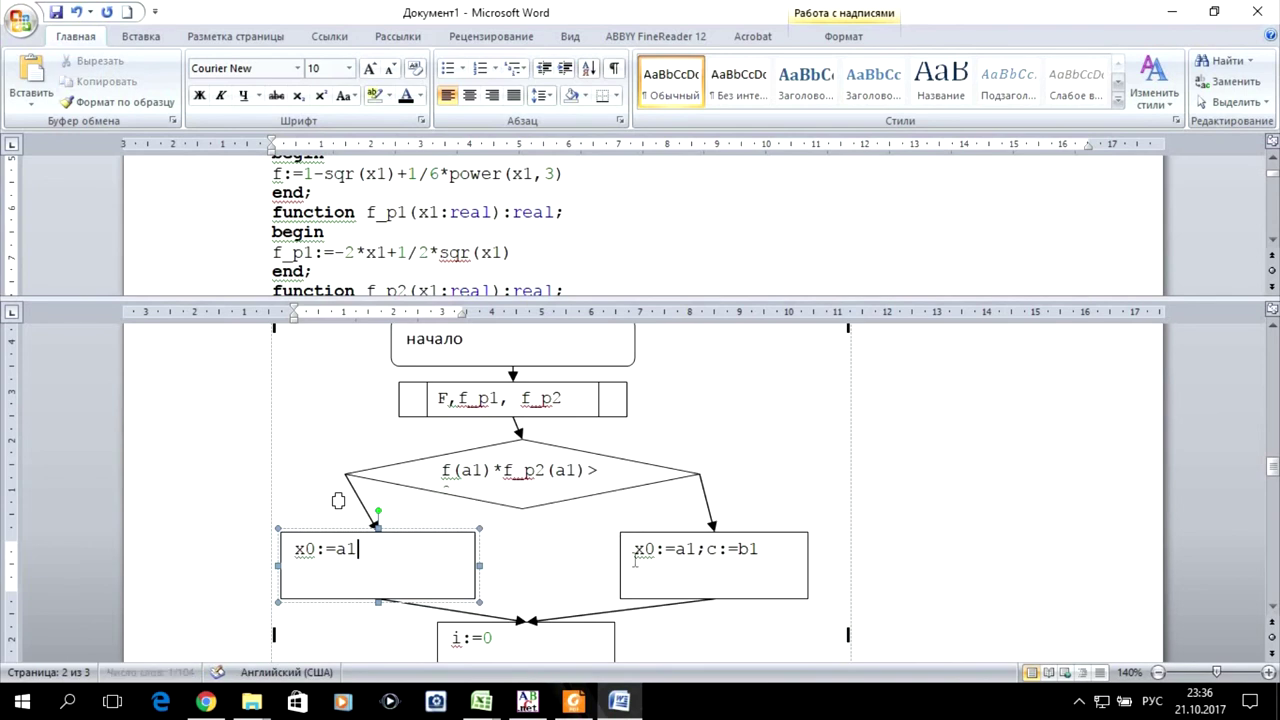
- Reduce the right branch box to x0:=b1;, deleting the c:=b1 assignment
{"action": "left_click", "coordinate": [689, 548]}
{"action": "key", "text": "Left"}
{"action": "key", "text": "BackSpace"}
{"action": "type", "text": "и"}
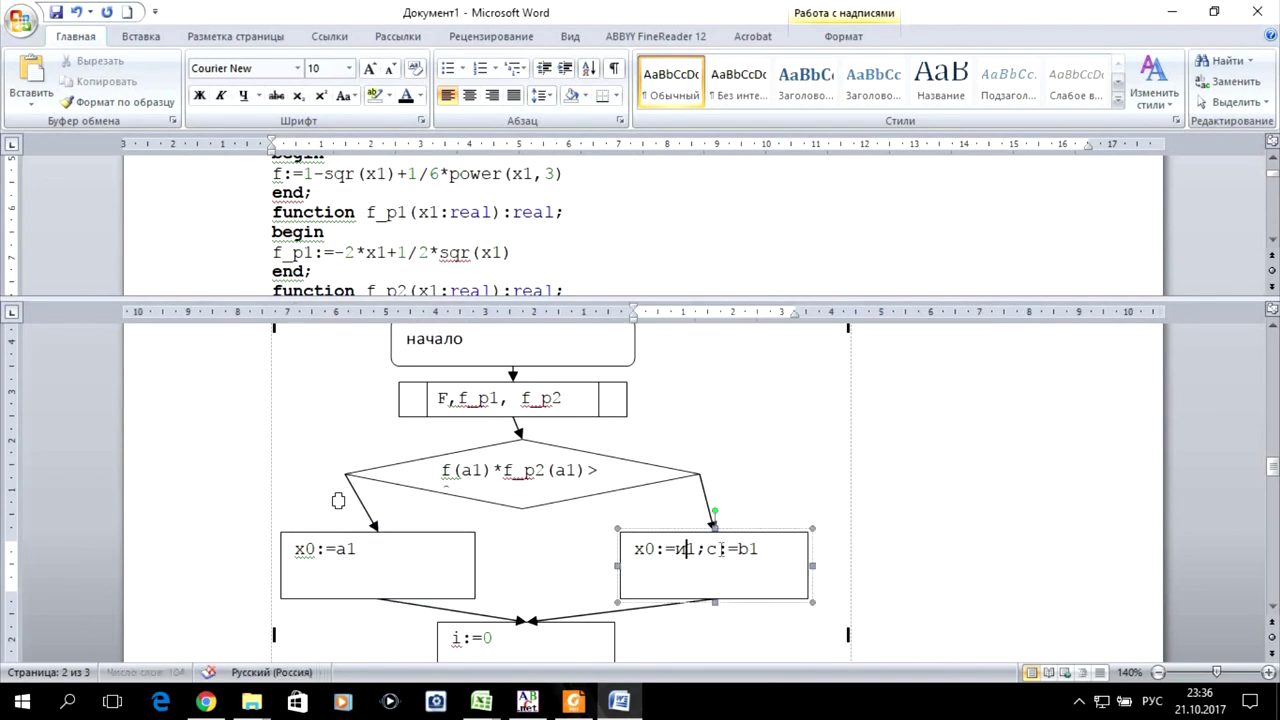
{"action": "key", "text": "BackSpace"}
{"action": "key", "text": "alt+shift"}
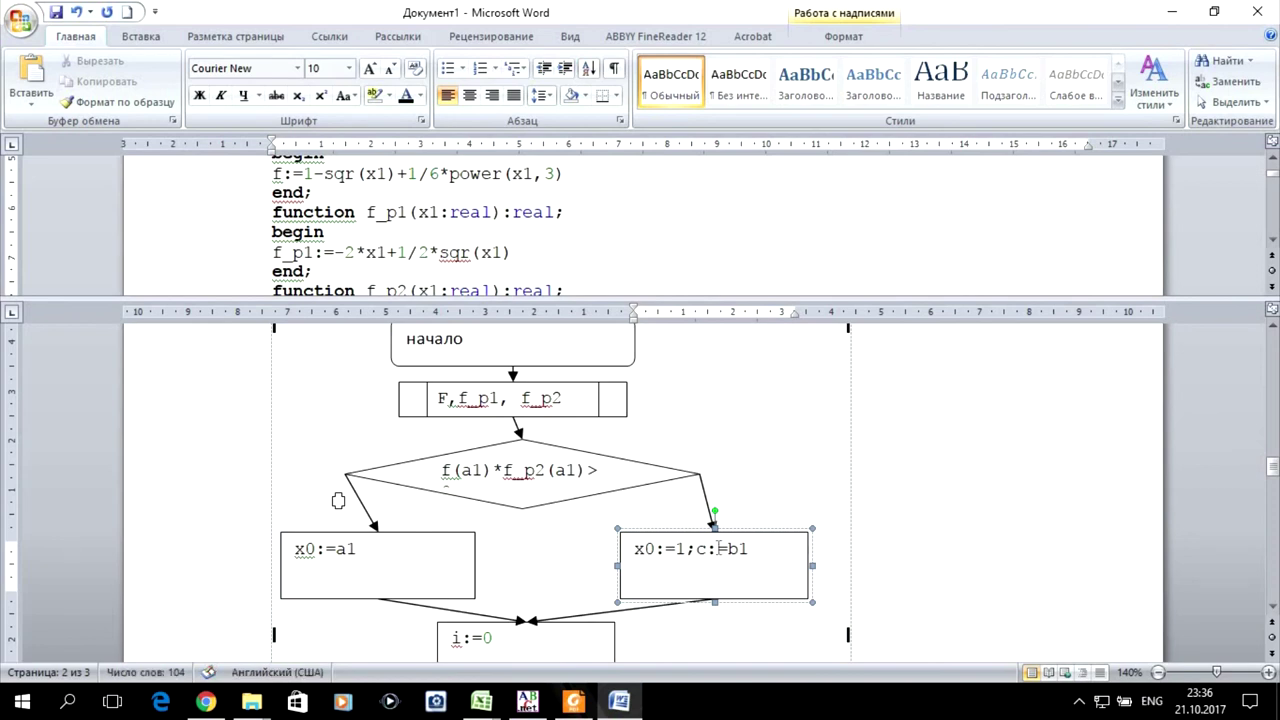
{"action": "type", "text": "b"}
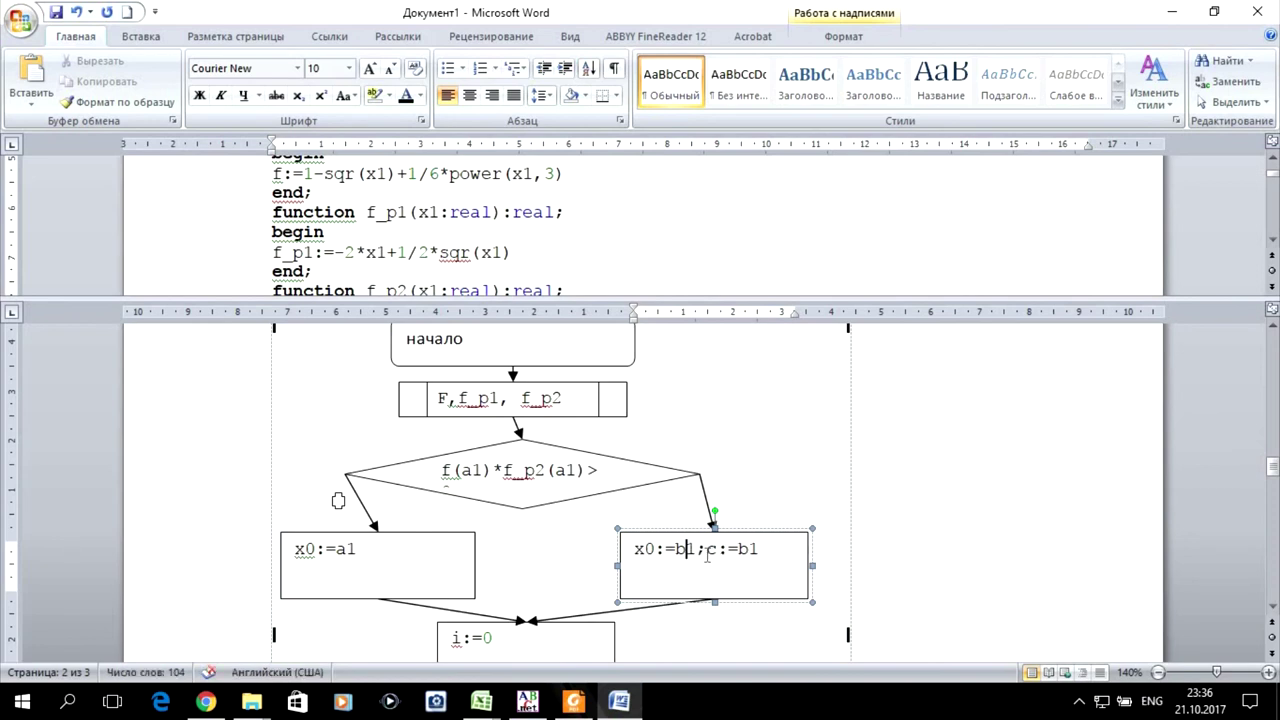
{"action": "left_click_drag", "start_coordinate": [706, 549], "coordinate": [820, 557]}
{"action": "key", "text": "BackSpace"}
{"action": "scroll", "coordinate": [709, 537], "scroll_direction": "down", "scroll_amount": 2}
- Rewrite the iteration box as x:=x0-f(x0)/f_p1(x0), removing *(x0-c) and -f(c))
{"action": "scroll", "coordinate": [709, 537], "scroll_direction": "down", "scroll_amount": 2}
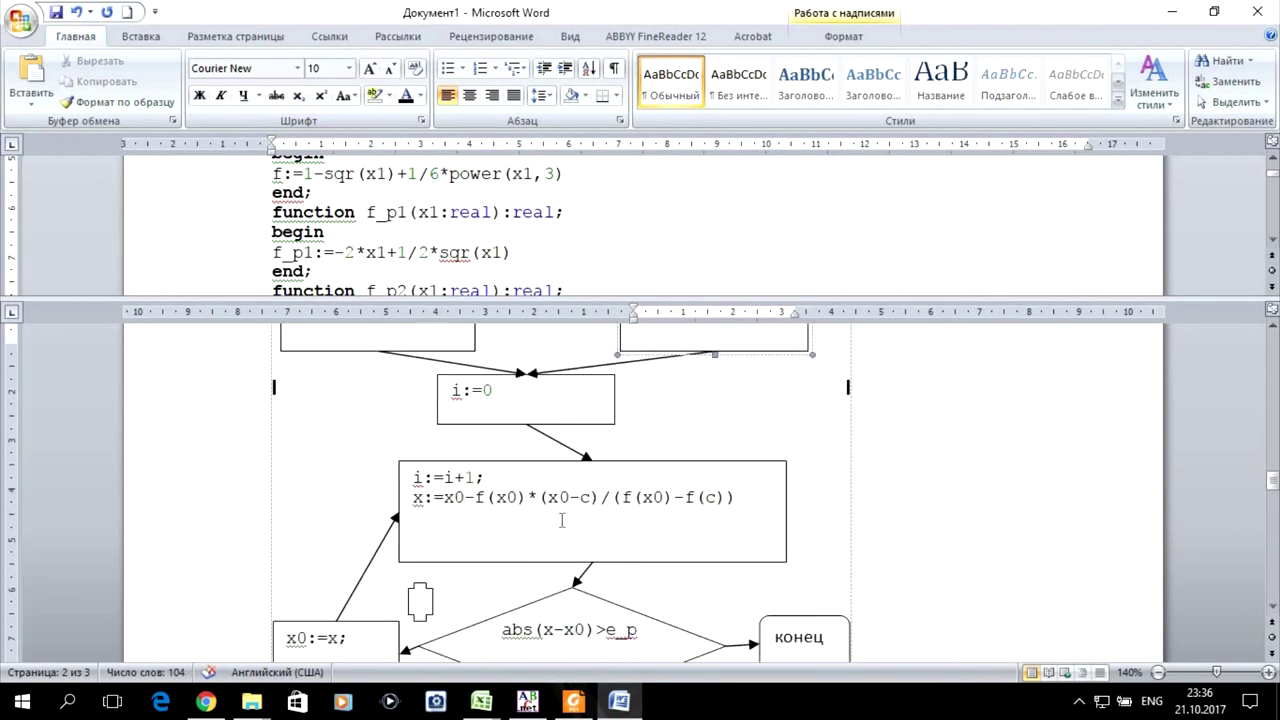
{"action": "left_click", "coordinate": [531, 503]}
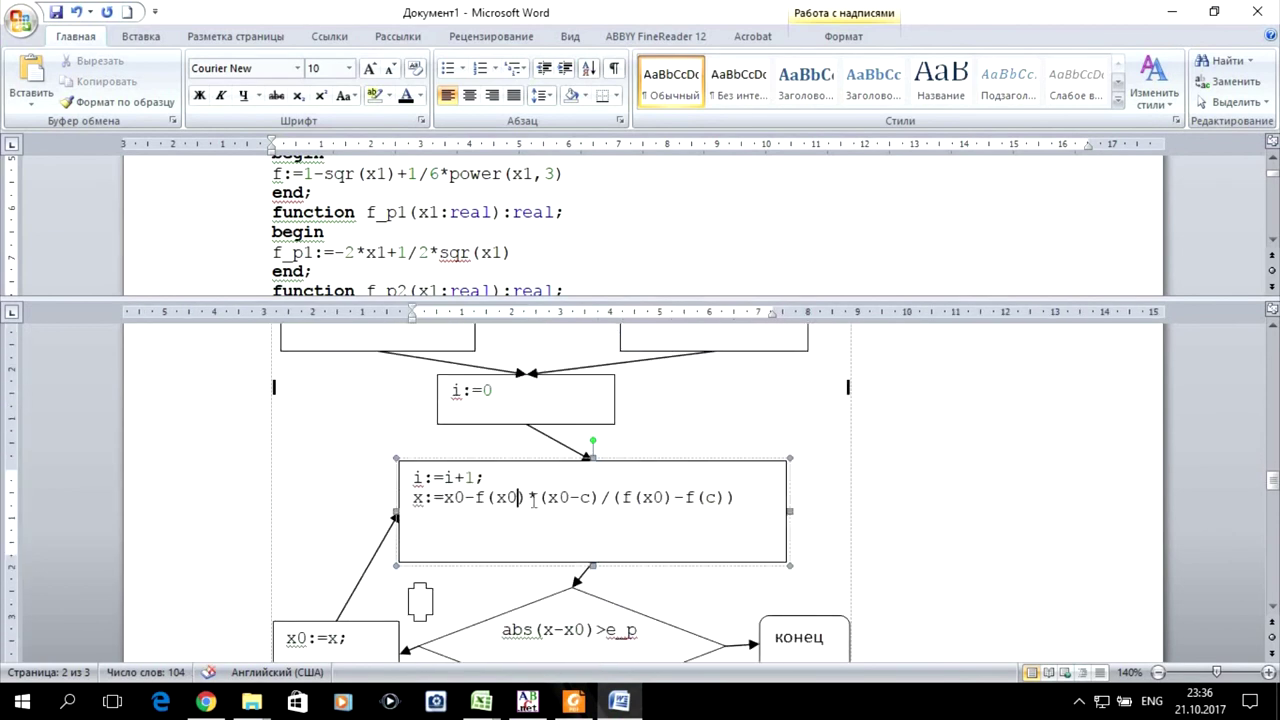
{"action": "key", "text": "shift+Right"}
{"action": "key", "text": "shift+Right"}
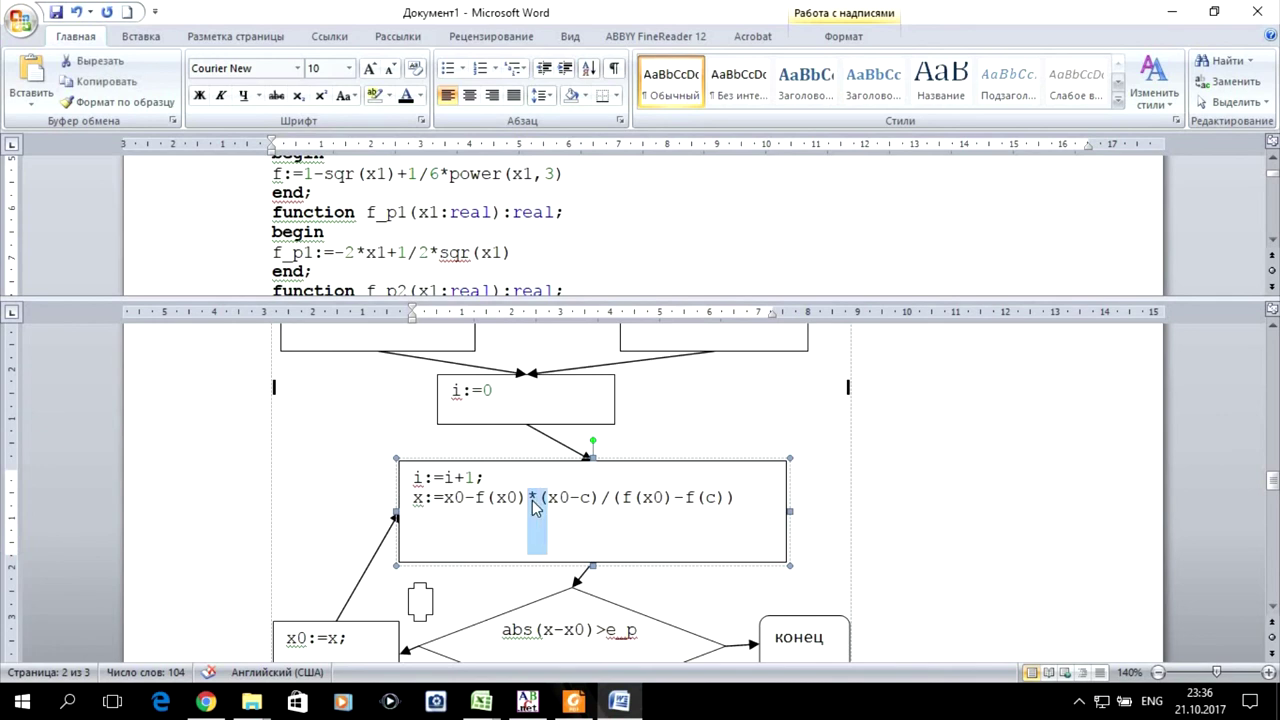
{"action": "key", "text": "shift+Right"}
{"action": "key", "text": "shift+Right"}
{"action": "key", "text": "shift+Right"}
{"action": "key", "text": "shift+Right"}
{"action": "key", "text": "shift+Right"}
{"action": "key", "text": "shift+Right"}
{"action": "key", "text": "shift+Left"}
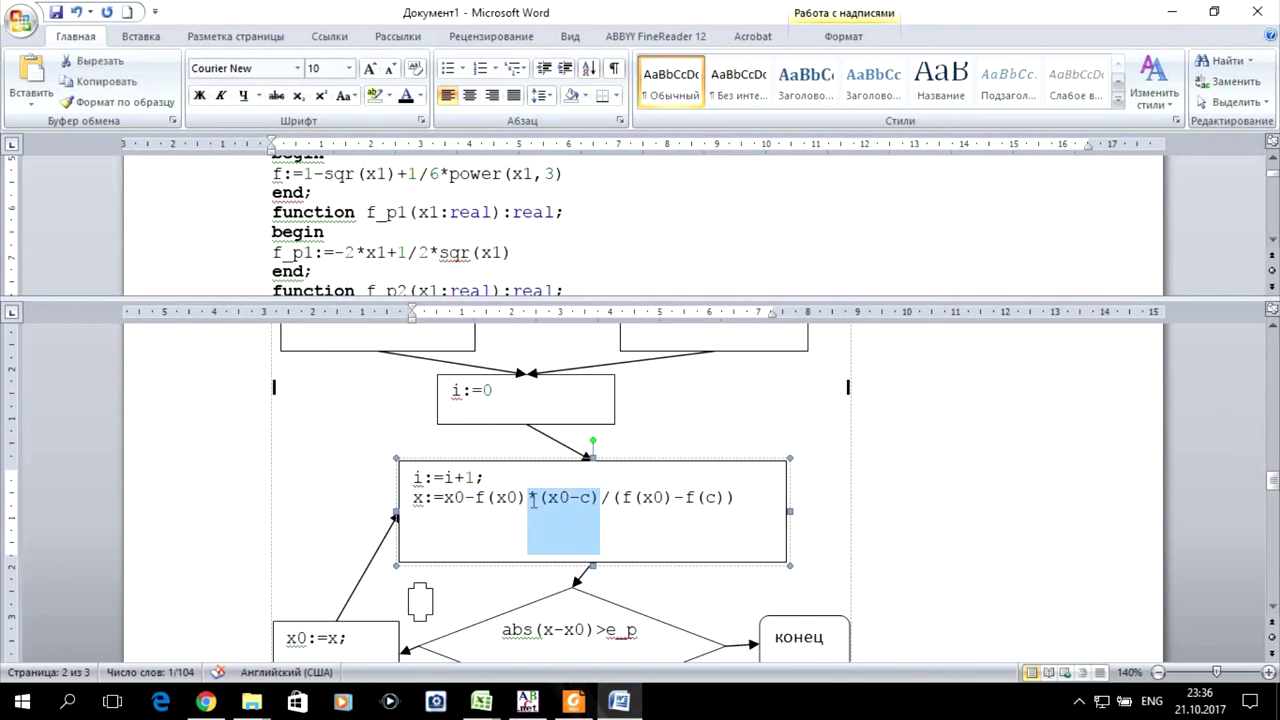
{"action": "key", "text": "Delete"}
{"action": "key", "text": "Delete"}
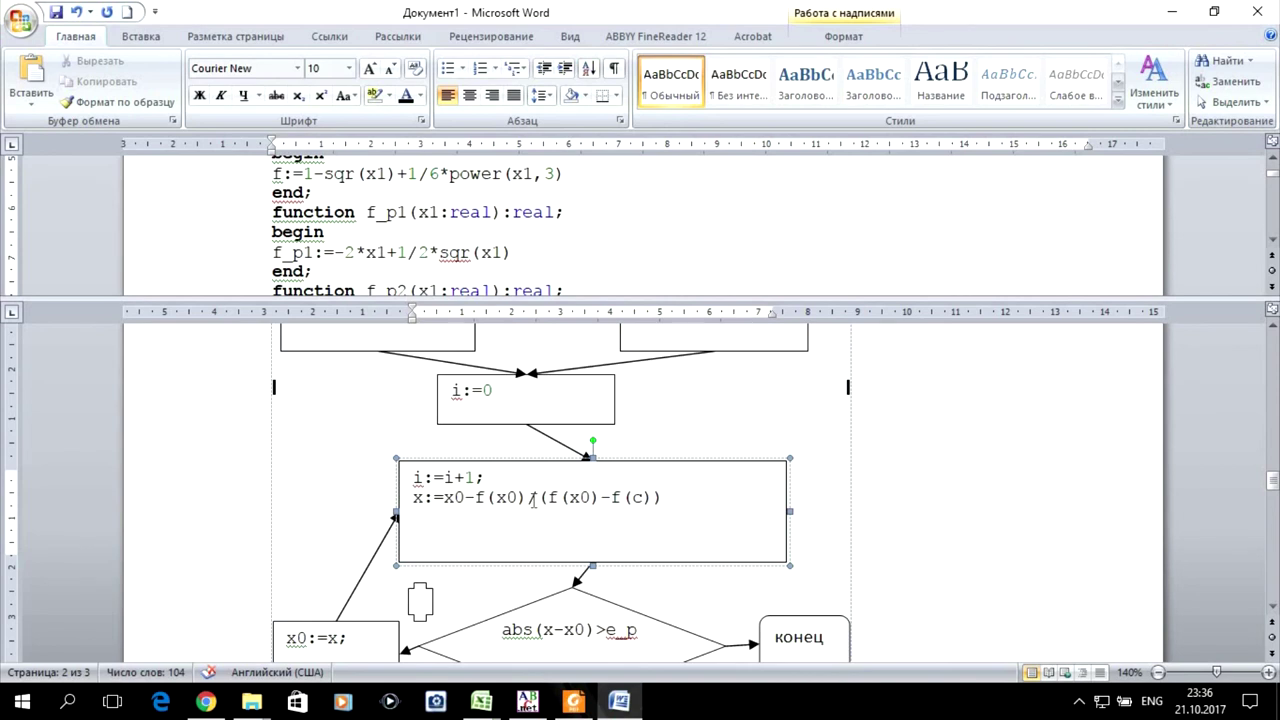
{"action": "key", "text": "Delete"}
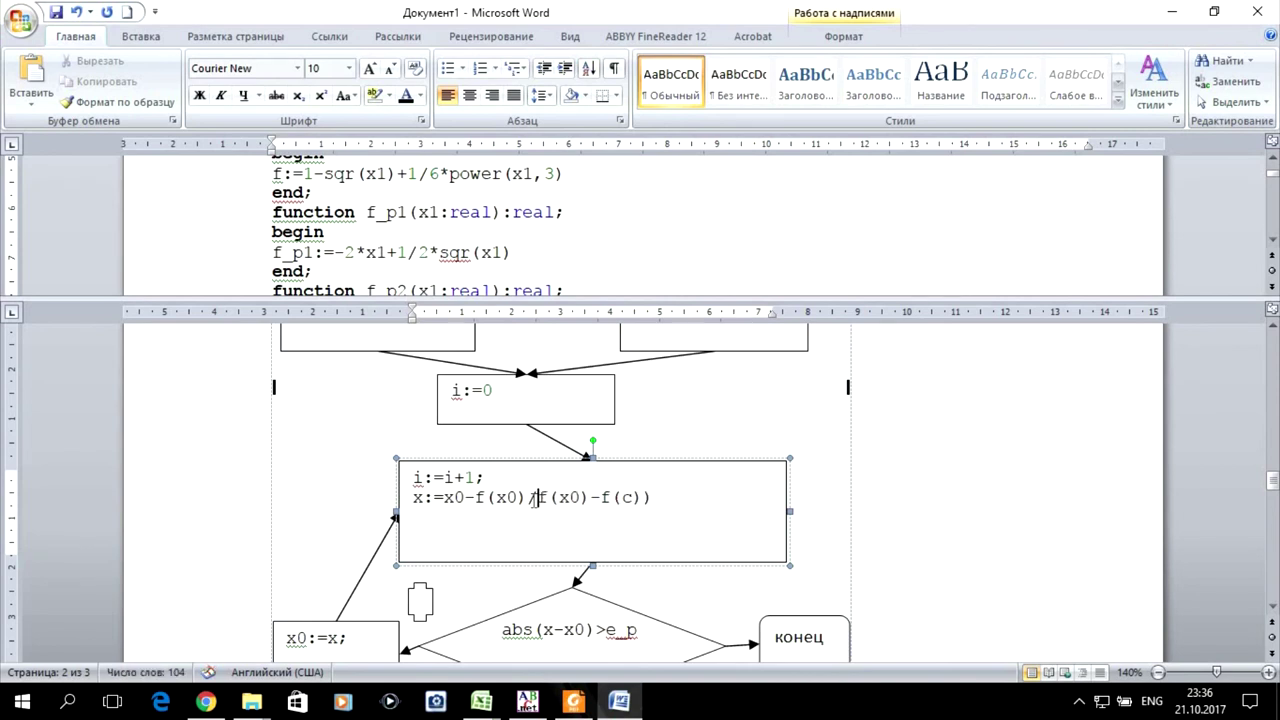
{"action": "type", "text": "_"}
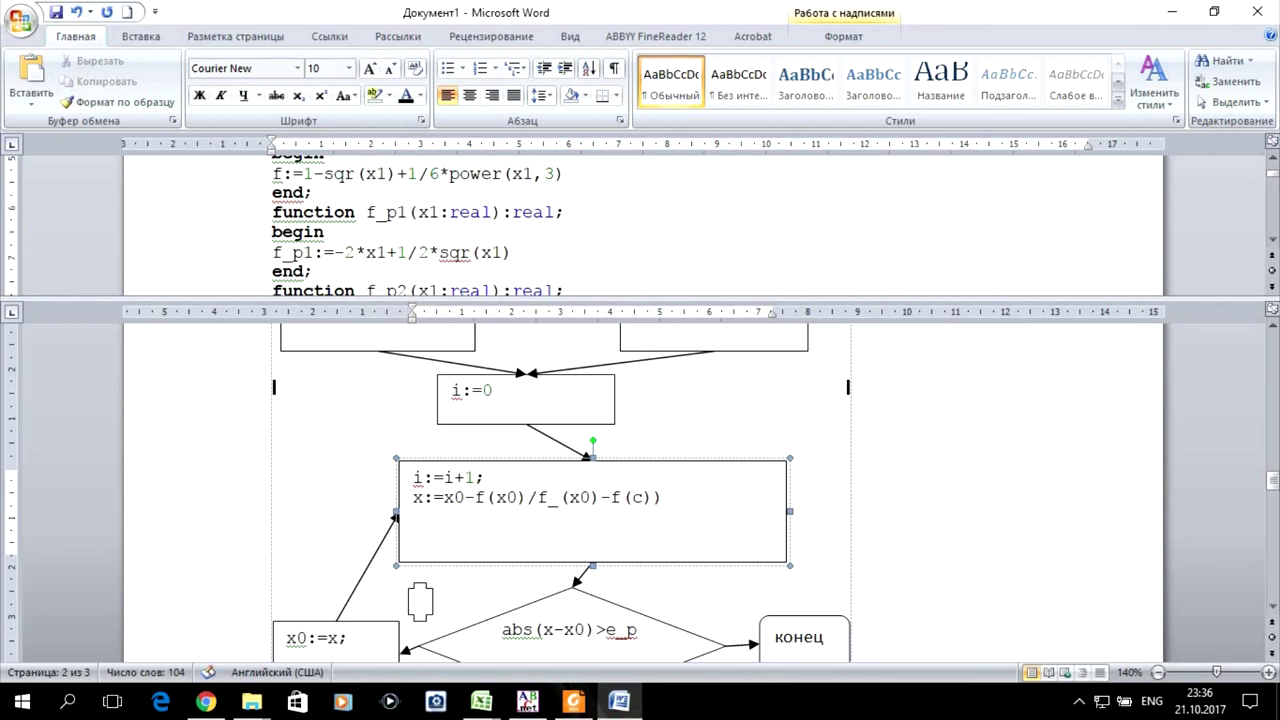
{"action": "type", "text": "p1"}
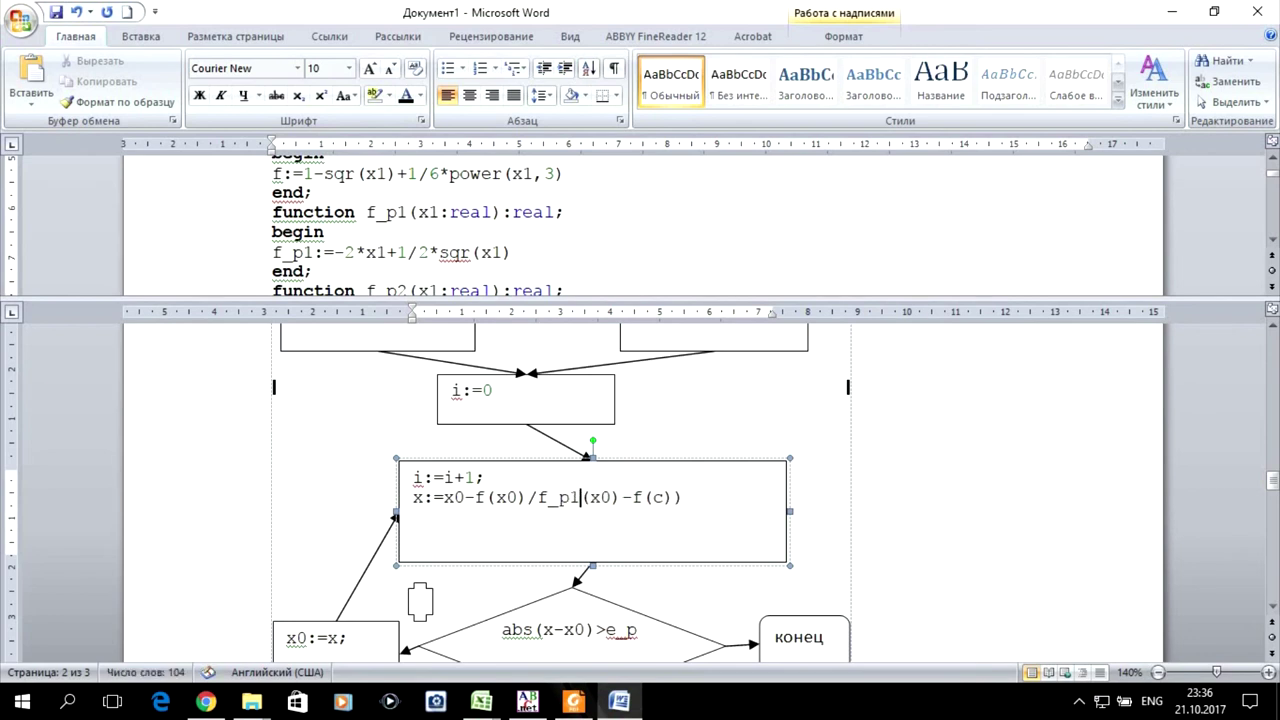
{"action": "key", "text": "Right"}
{"action": "key", "text": "Right"}
{"action": "key", "text": "Right"}
{"action": "key", "text": "Delete"}
{"action": "key", "text": "Delete"}
{"action": "key", "text": "Delete"}
{"action": "key", "text": "Delete"}
{"action": "key", "text": "Delete"}
{"action": "scroll", "coordinate": [508, 590], "scroll_direction": "down", "scroll_amount": 1}
{"action": "scroll", "coordinate": [514, 591], "scroll_direction": "down", "scroll_amount": 2}
{"action": "scroll", "coordinate": [517, 597], "scroll_direction": "up", "scroll_amount": 3}
{"action": "scroll", "coordinate": [726, 565], "scroll_direction": "up", "scroll_amount": 3}
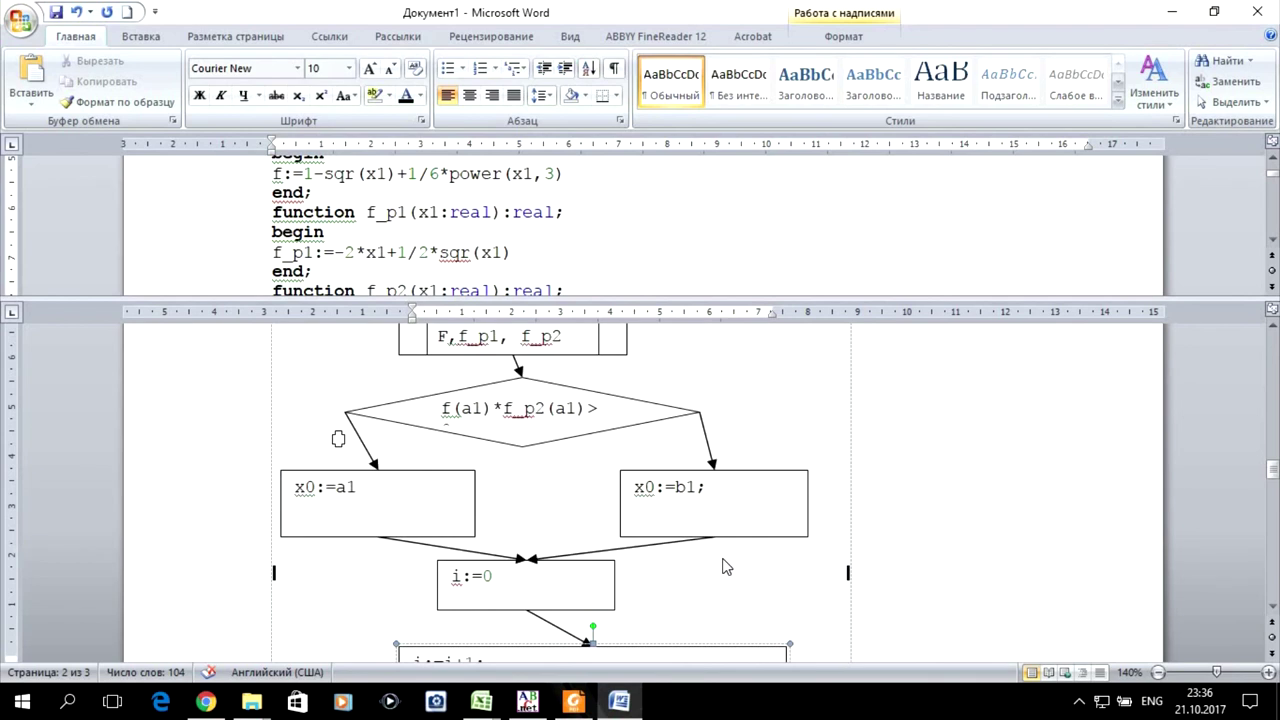
{"action": "scroll", "coordinate": [724, 558], "scroll_direction": "down", "scroll_amount": 2}
{"action": "scroll", "coordinate": [724, 560], "scroll_direction": "down", "scroll_amount": 2}
{"action": "scroll", "coordinate": [724, 560], "scroll_direction": "down", "scroll_amount": 1}
{"action": "scroll", "coordinate": [726, 564], "scroll_direction": "down", "scroll_amount": 1}
{"action": "scroll", "coordinate": [726, 566], "scroll_direction": "up", "scroll_amount": 2}
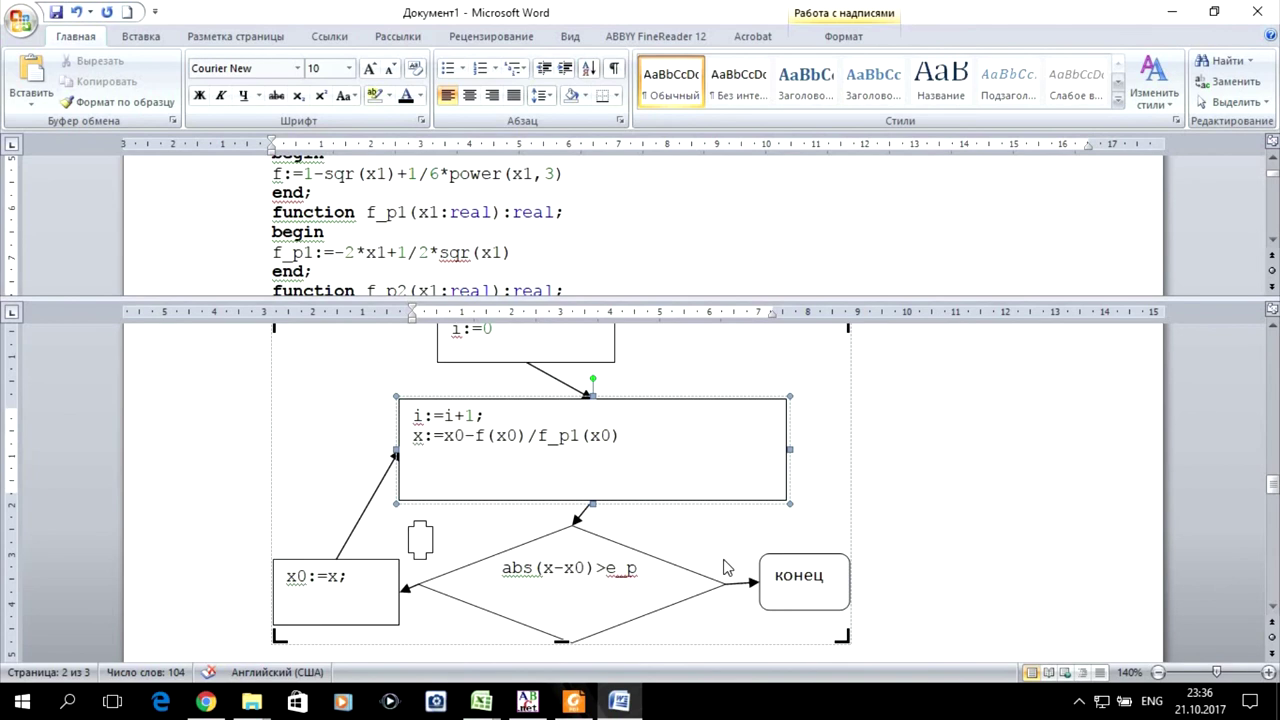
{"action": "scroll", "coordinate": [726, 566], "scroll_direction": "down", "scroll_amount": 3}
{"action": "scroll", "coordinate": [726, 562], "scroll_direction": "down", "scroll_amount": 2}
{"action": "scroll", "coordinate": [726, 561], "scroll_direction": "down", "scroll_amount": 1}
{"action": "scroll", "coordinate": [726, 561], "scroll_direction": "down", "scroll_amount": 1}
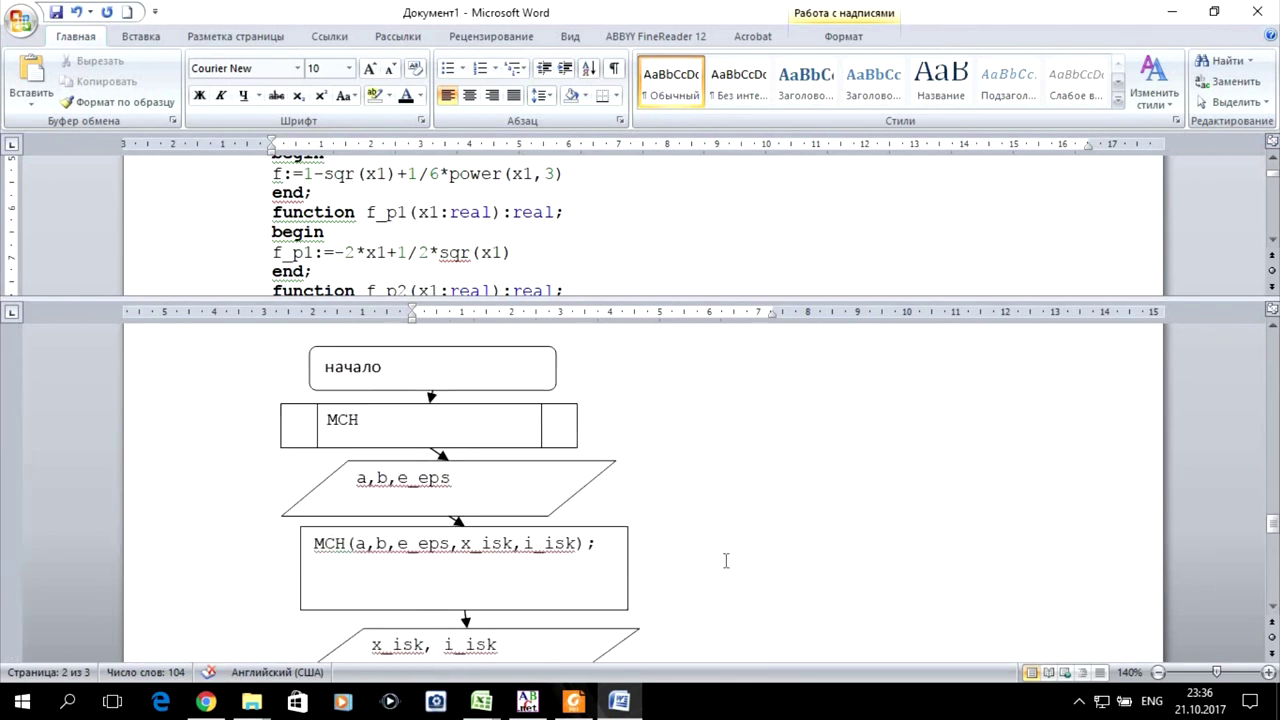
{"action": "scroll", "coordinate": [726, 561], "scroll_direction": "down", "scroll_amount": 1}
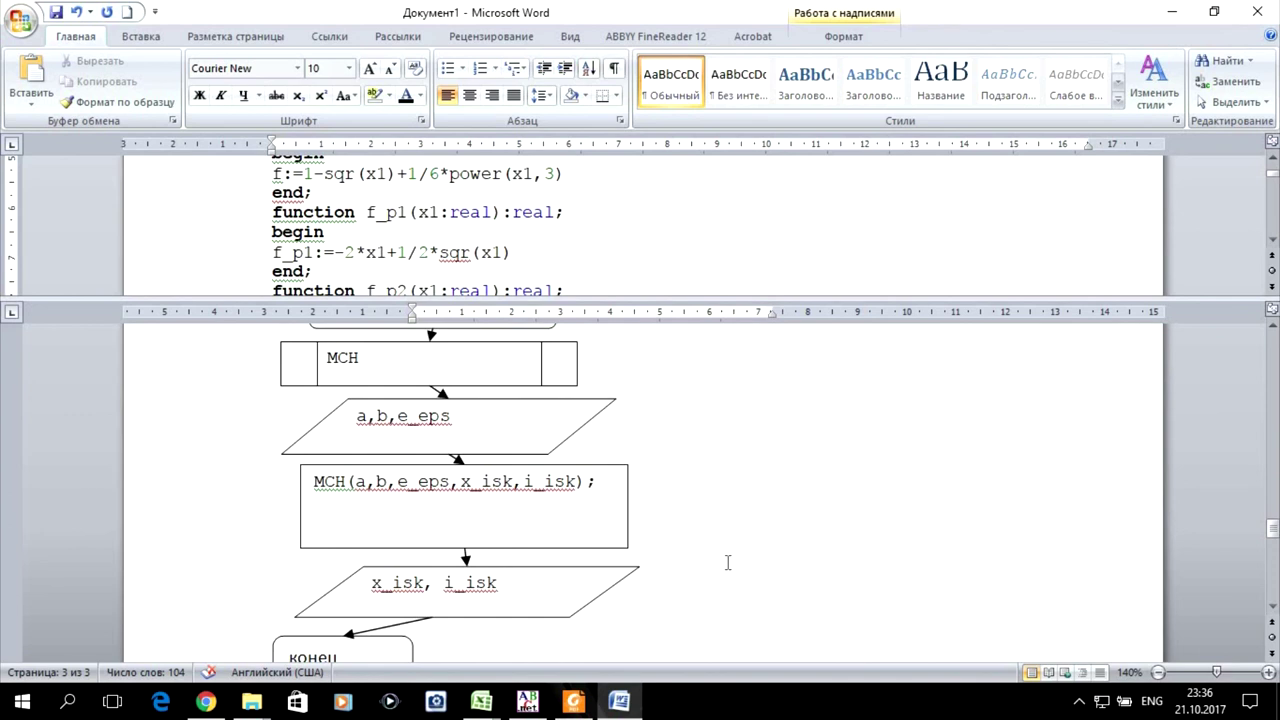
{"action": "scroll", "coordinate": [728, 563], "scroll_direction": "down", "scroll_amount": 1}
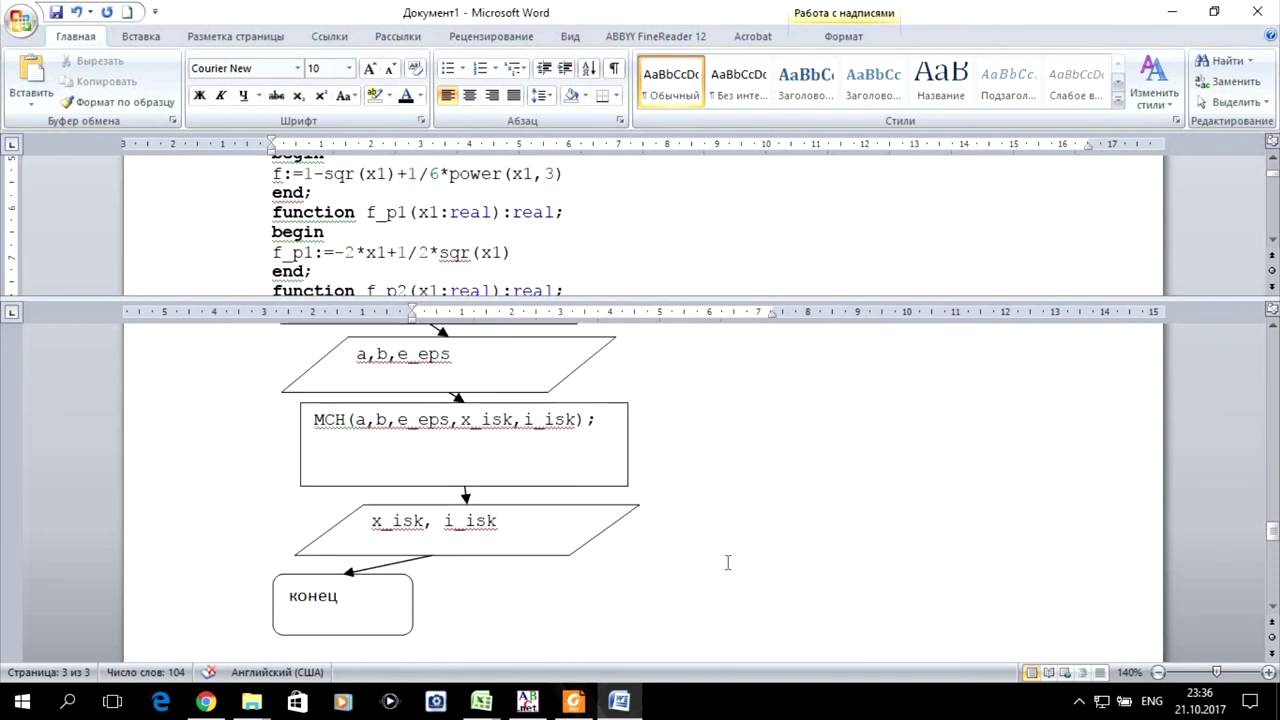
{"action": "scroll", "coordinate": [728, 563], "scroll_direction": "up", "scroll_amount": 2}
{"action": "scroll", "coordinate": [728, 563], "scroll_direction": "down", "scroll_amount": 1}
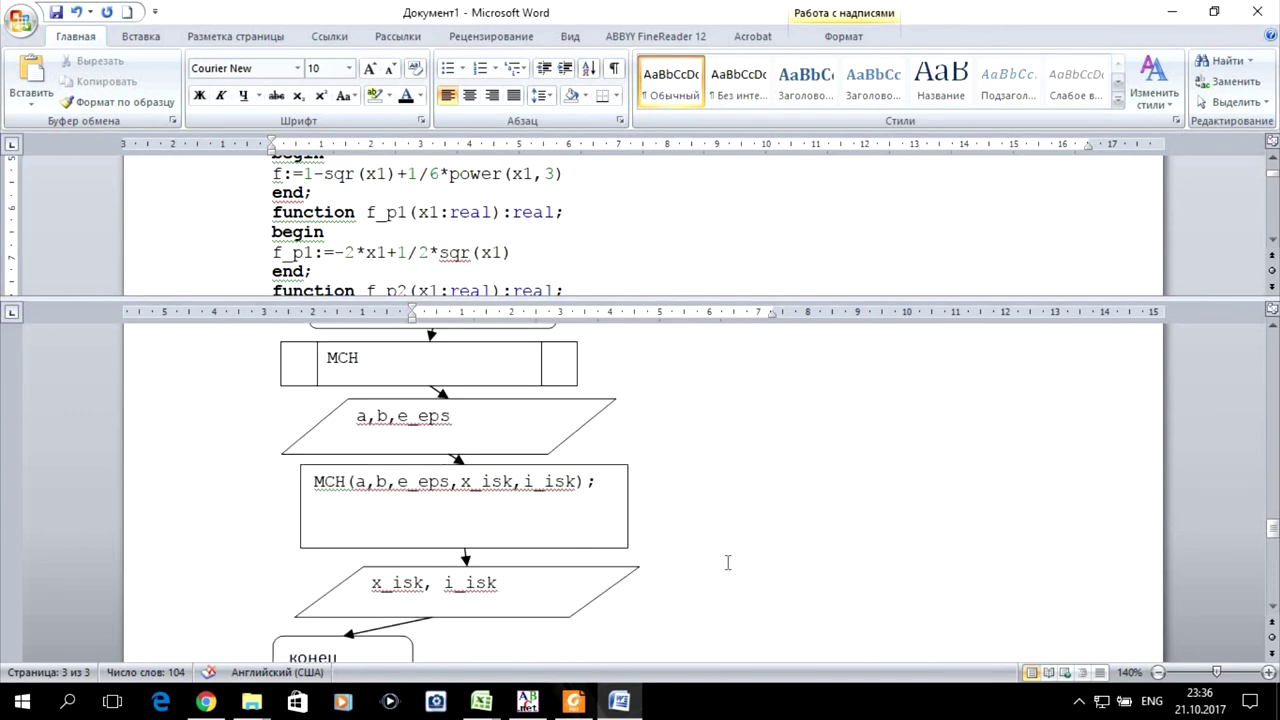
{"action": "scroll", "coordinate": [486, 222], "scroll_direction": "down", "scroll_amount": 2}
{"action": "scroll", "coordinate": [488, 222], "scroll_direction": "down", "scroll_amount": 2}
{"action": "scroll", "coordinate": [486, 222], "scroll_direction": "up", "scroll_amount": 2}
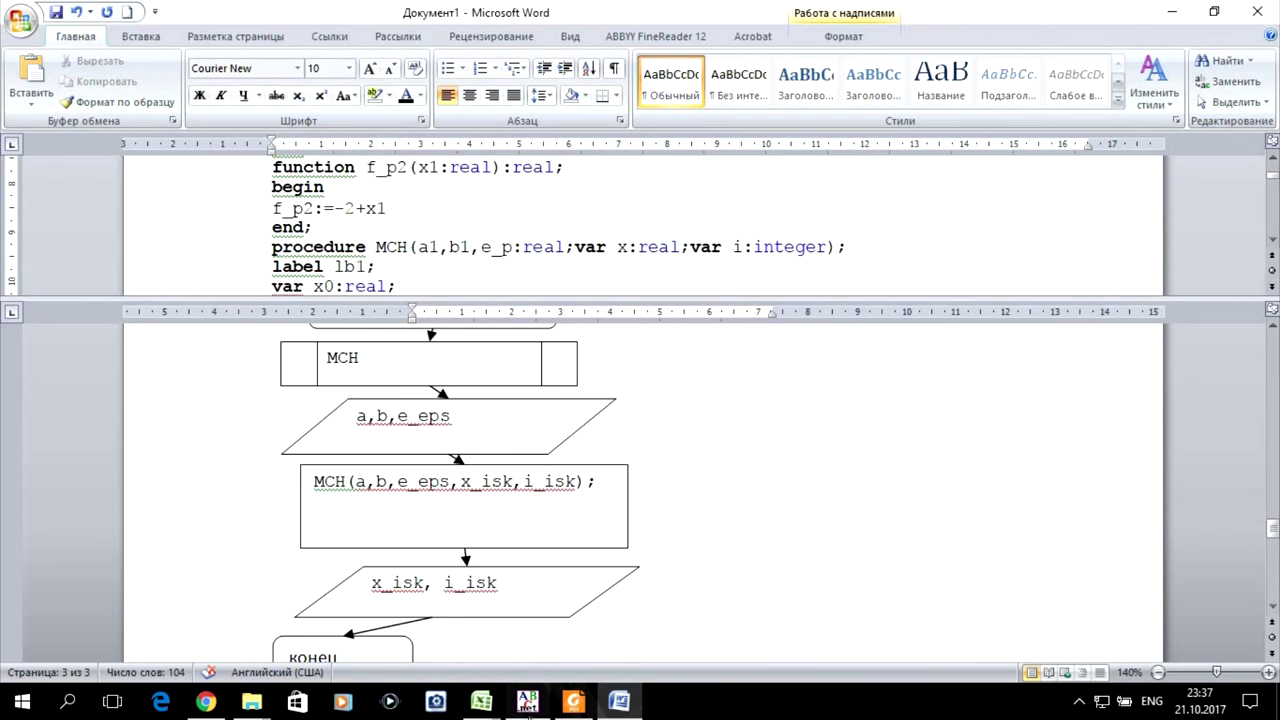
{"action": "left_click", "coordinate": [527, 703]}
{"action": "left_click", "coordinate": [209, 352]}
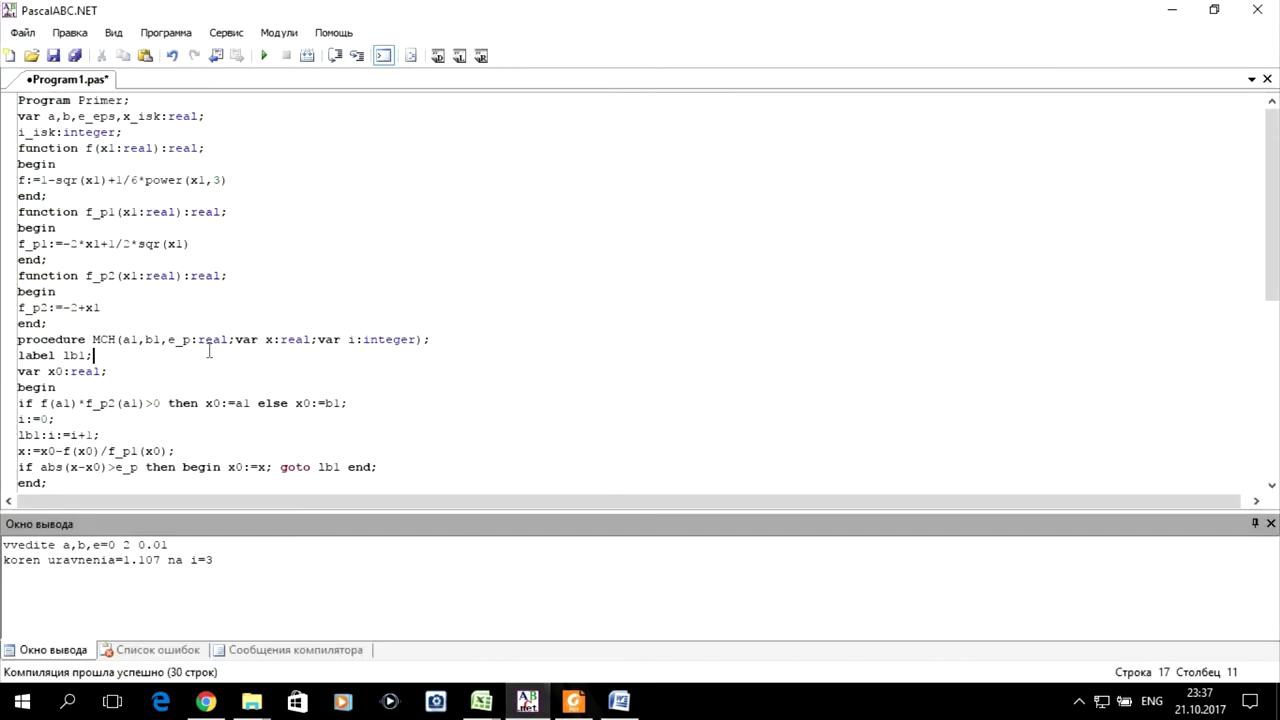
{"action": "left_click", "coordinate": [100, 340]}
{"action": "scroll", "coordinate": [696, 408], "scroll_direction": "down", "scroll_amount": 1}
{"action": "scroll", "coordinate": [694, 406], "scroll_direction": "down", "scroll_amount": 2}
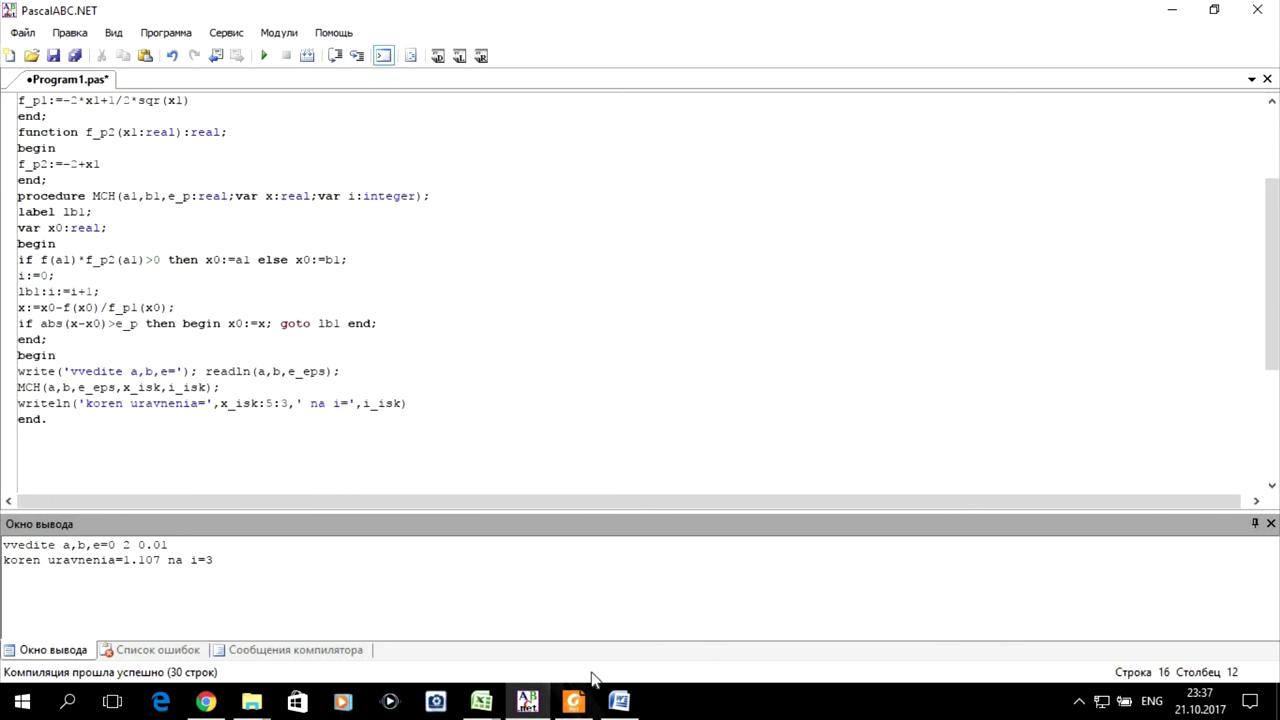
{"action": "left_click", "coordinate": [620, 702]}
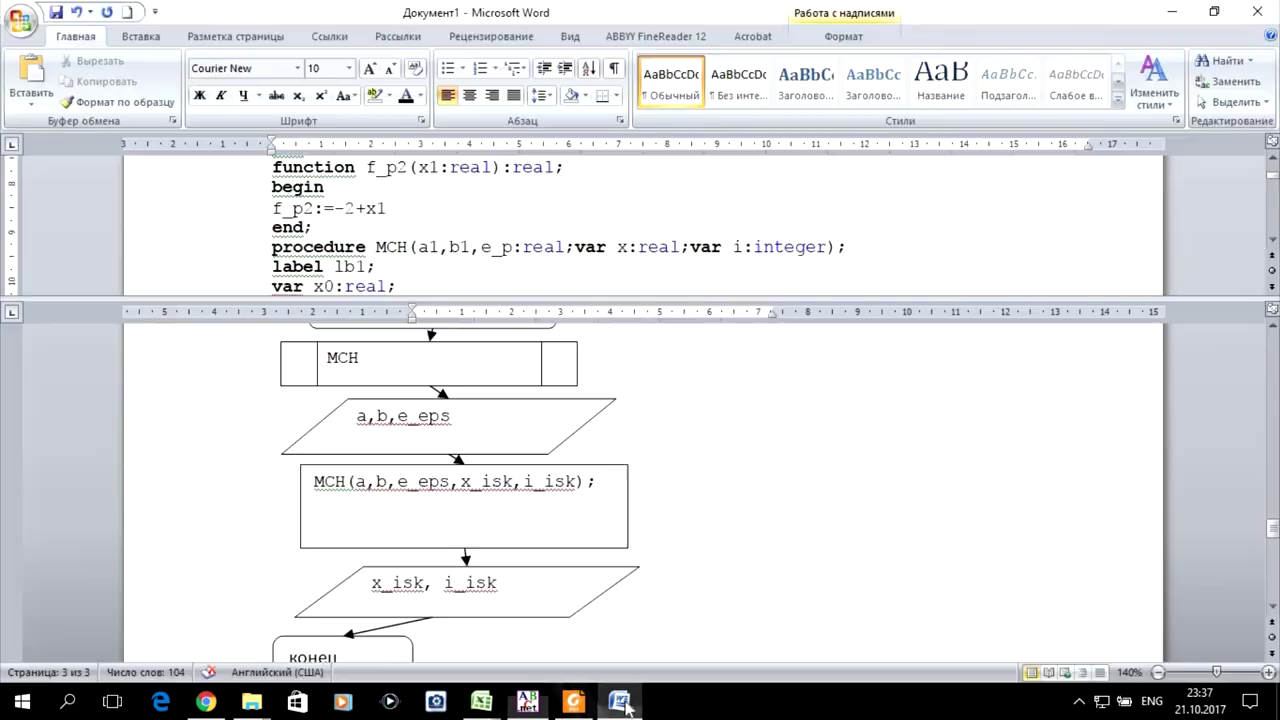
- Remove the window split and scroll through the whole document to review the code and flowcharts
{"action": "double_click", "coordinate": [546, 298]}
{"action": "scroll", "coordinate": [729, 350], "scroll_direction": "down", "scroll_amount": 5}
{"action": "scroll", "coordinate": [729, 350], "scroll_direction": "down", "scroll_amount": 5}
{"action": "scroll", "coordinate": [729, 350], "scroll_direction": "down", "scroll_amount": 3}
{"action": "scroll", "coordinate": [731, 358], "scroll_direction": "down", "scroll_amount": 5}
{"action": "scroll", "coordinate": [731, 358], "scroll_direction": "down", "scroll_amount": 4}
{"action": "scroll", "coordinate": [730, 355], "scroll_direction": "down", "scroll_amount": 5}
{"action": "scroll", "coordinate": [730, 352], "scroll_direction": "down", "scroll_amount": 5}
{"action": "scroll", "coordinate": [729, 350], "scroll_direction": "down", "scroll_amount": 5}
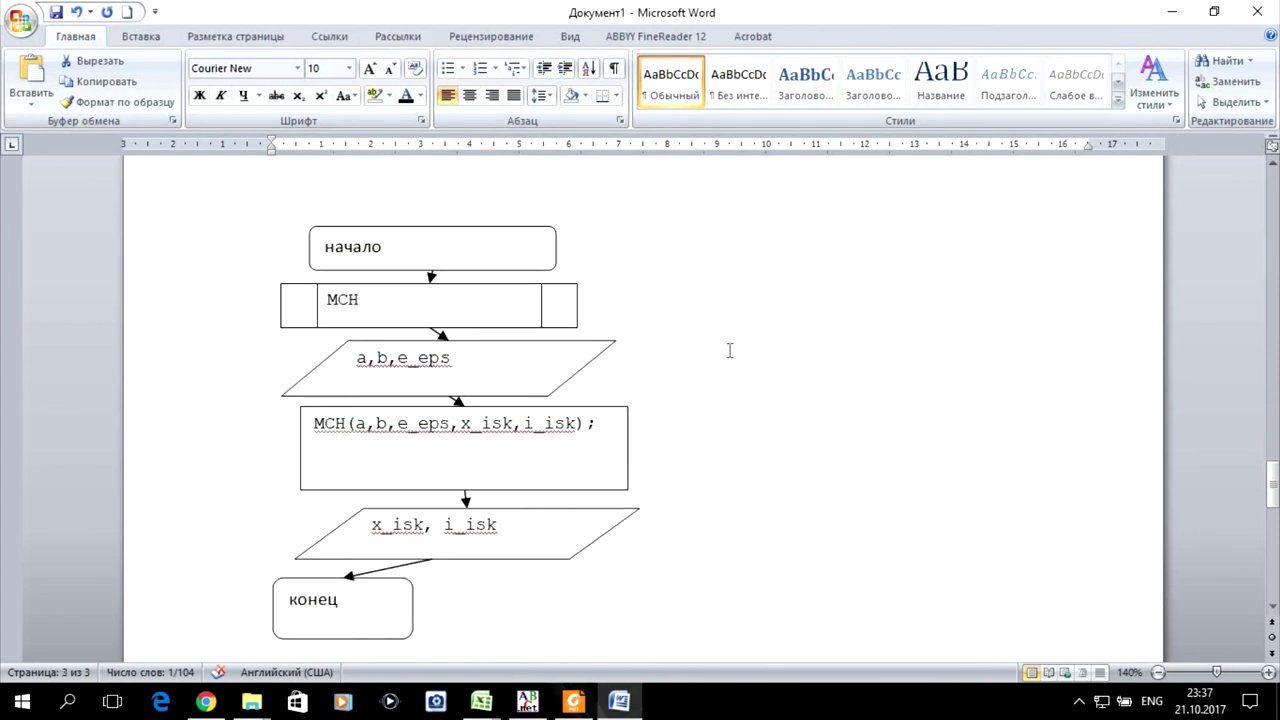
{"action": "scroll", "coordinate": [729, 350], "scroll_direction": "down", "scroll_amount": 2}
{"action": "scroll", "coordinate": [729, 350], "scroll_direction": "up", "scroll_amount": 5}
{"action": "scroll", "coordinate": [729, 350], "scroll_direction": "up", "scroll_amount": 5}
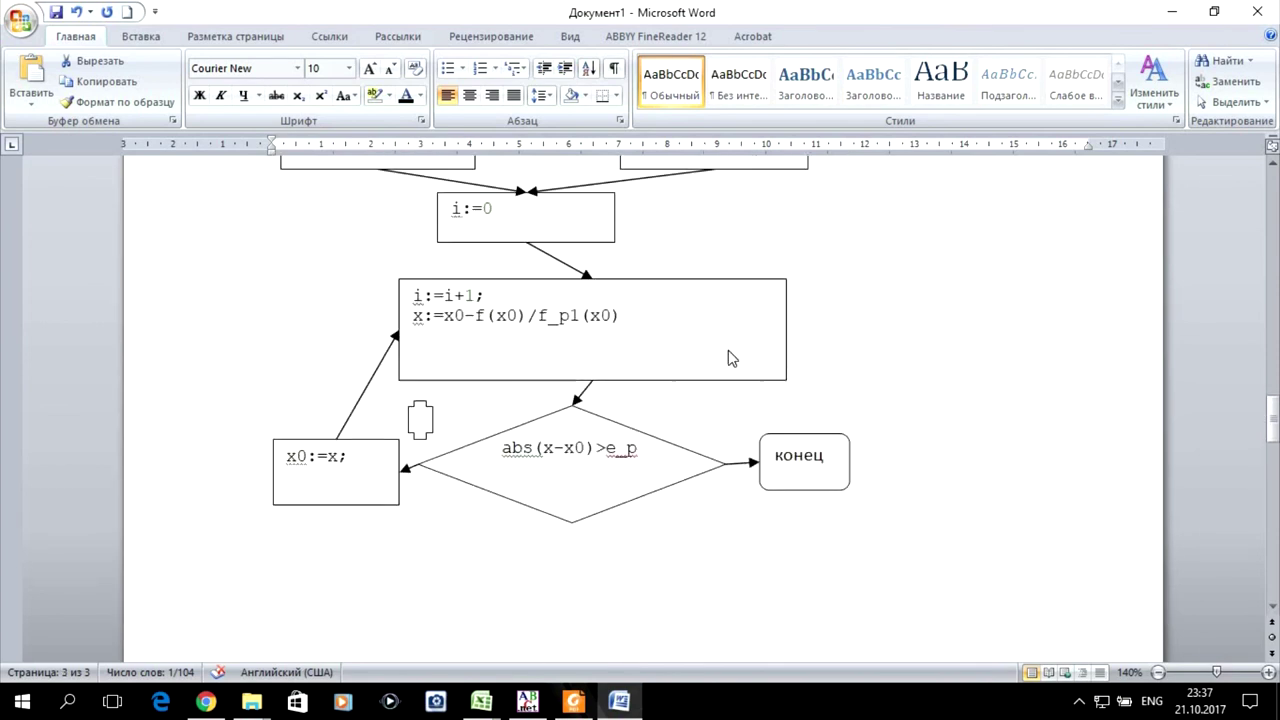
{"action": "scroll", "coordinate": [729, 350], "scroll_direction": "up", "scroll_amount": 5}
{"action": "scroll", "coordinate": [729, 350], "scroll_direction": "up", "scroll_amount": 5}
{"action": "scroll", "coordinate": [729, 350], "scroll_direction": "up", "scroll_amount": 5}
{"action": "scroll", "coordinate": [730, 351], "scroll_direction": "up", "scroll_amount": 5}
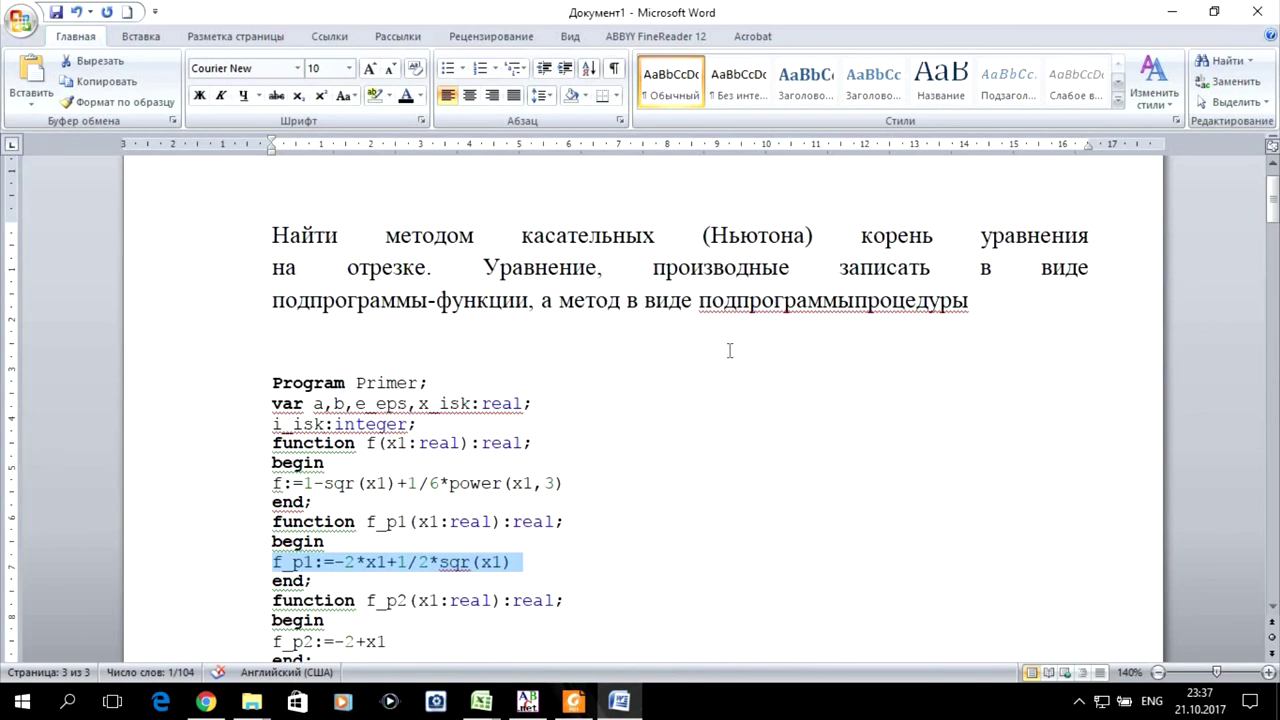
{"action": "scroll", "coordinate": [730, 350], "scroll_direction": "up", "scroll_amount": 2}
{"action": "scroll", "coordinate": [804, 379], "scroll_direction": "down", "scroll_amount": 5}
{"action": "scroll", "coordinate": [800, 378], "scroll_direction": "down", "scroll_amount": 3}
{"action": "scroll", "coordinate": [800, 378], "scroll_direction": "down", "scroll_amount": 4}
{"action": "scroll", "coordinate": [797, 378], "scroll_direction": "down", "scroll_amount": 4}
{"action": "scroll", "coordinate": [797, 378], "scroll_direction": "down", "scroll_amount": 4}
{"action": "scroll", "coordinate": [797, 380], "scroll_direction": "down", "scroll_amount": 4}
{"action": "scroll", "coordinate": [797, 382], "scroll_direction": "down", "scroll_amount": 4}
{"action": "scroll", "coordinate": [798, 385], "scroll_direction": "down", "scroll_amount": 2}
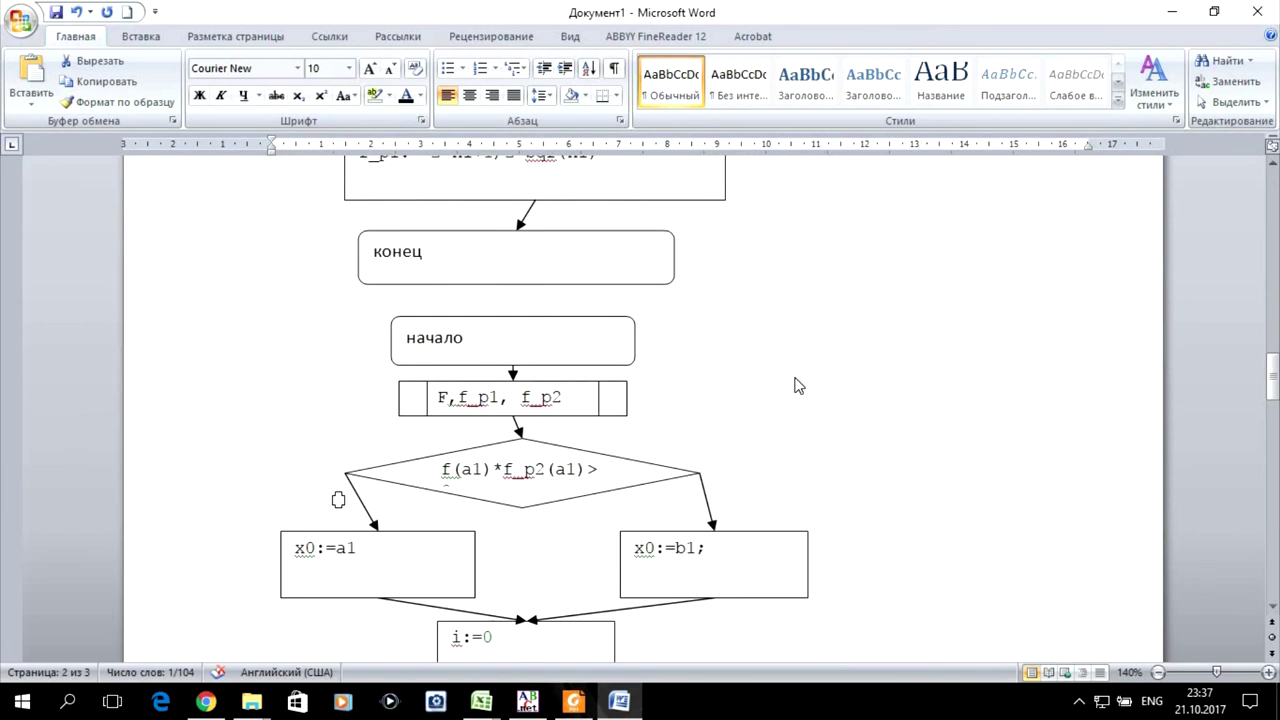
{"action": "scroll", "coordinate": [797, 385], "scroll_direction": "down", "scroll_amount": 1}
{"action": "scroll", "coordinate": [797, 385], "scroll_direction": "down", "scroll_amount": 3}
{"action": "scroll", "coordinate": [795, 378], "scroll_direction": "down", "scroll_amount": 2}
{"action": "scroll", "coordinate": [795, 379], "scroll_direction": "down", "scroll_amount": 4}
{"action": "scroll", "coordinate": [795, 379], "scroll_direction": "down", "scroll_amount": 3}
{"action": "scroll", "coordinate": [795, 380], "scroll_direction": "down", "scroll_amount": 4}
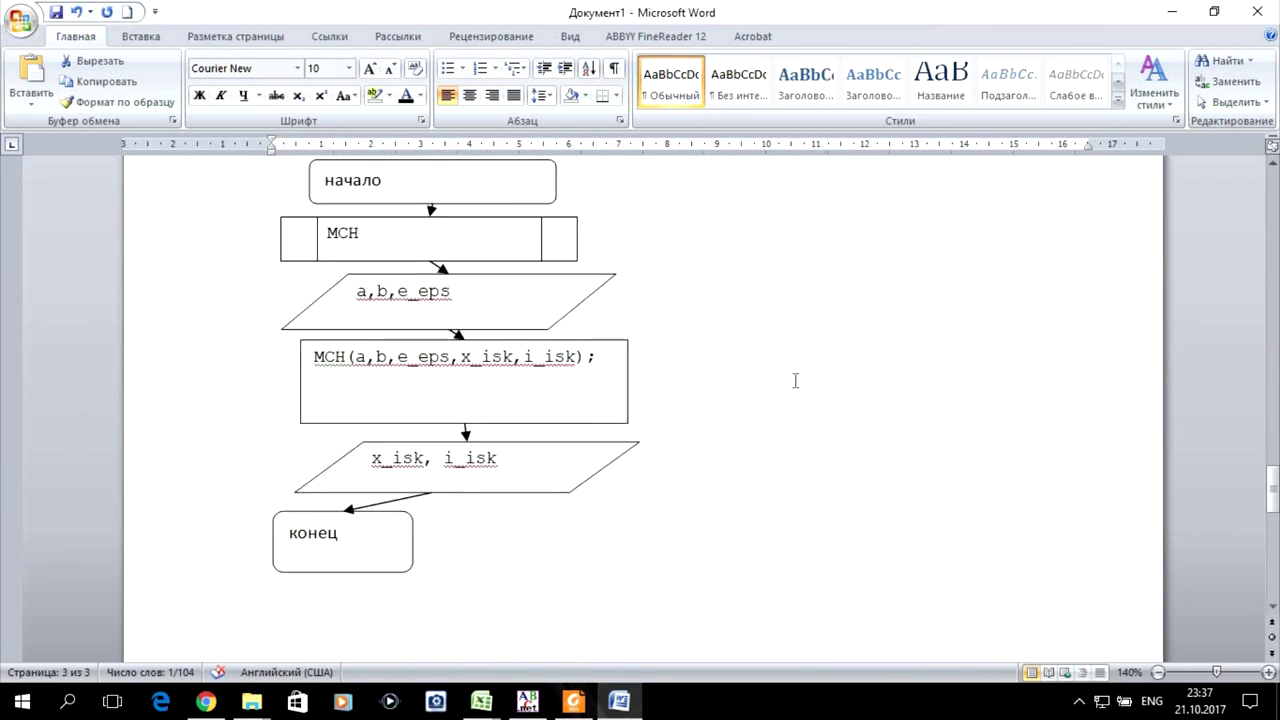